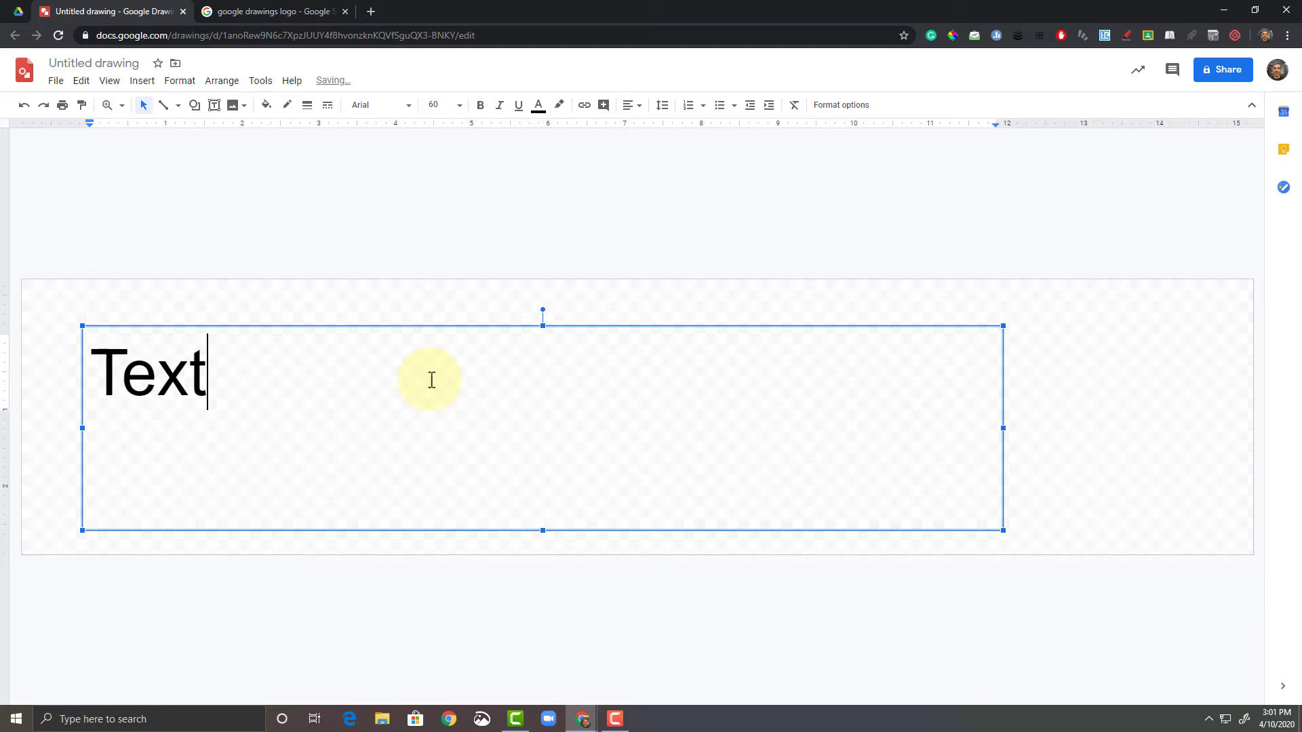
Complete the line as "Text - $500" and format all of it in bold red Plaster font.
text(- $)
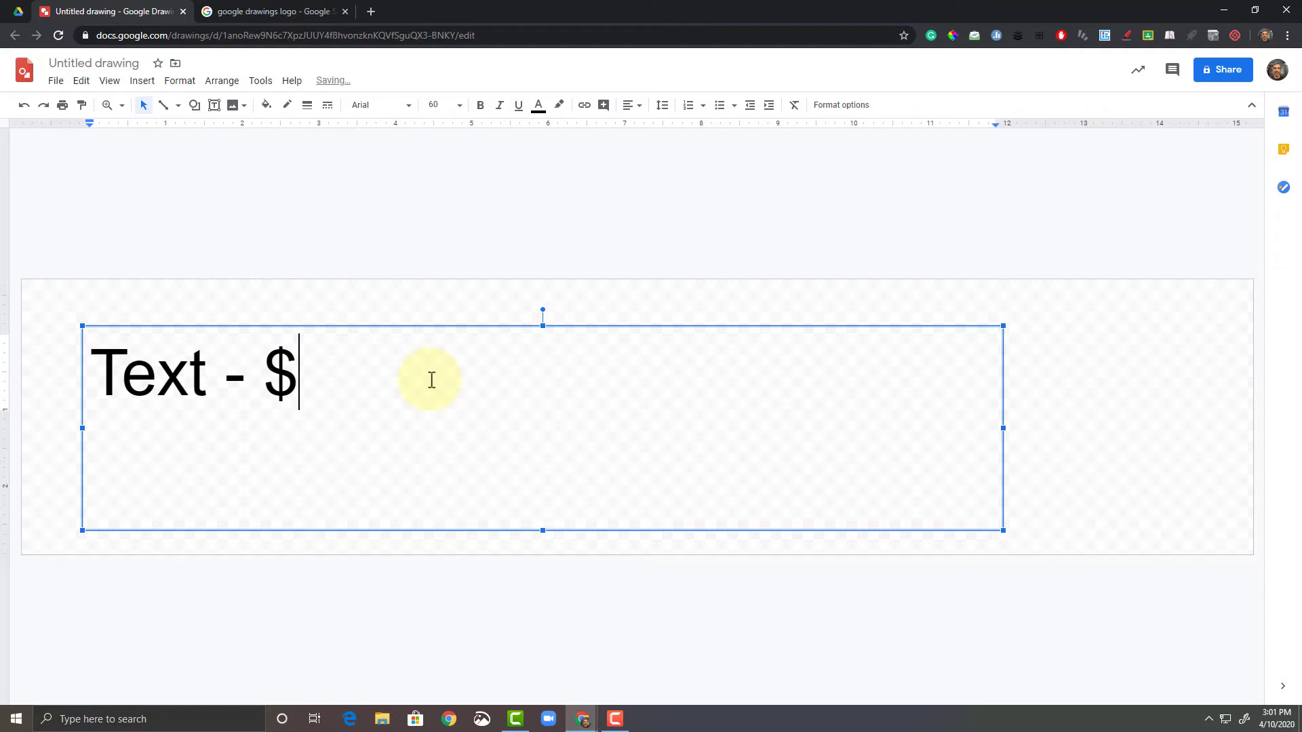
text(500)
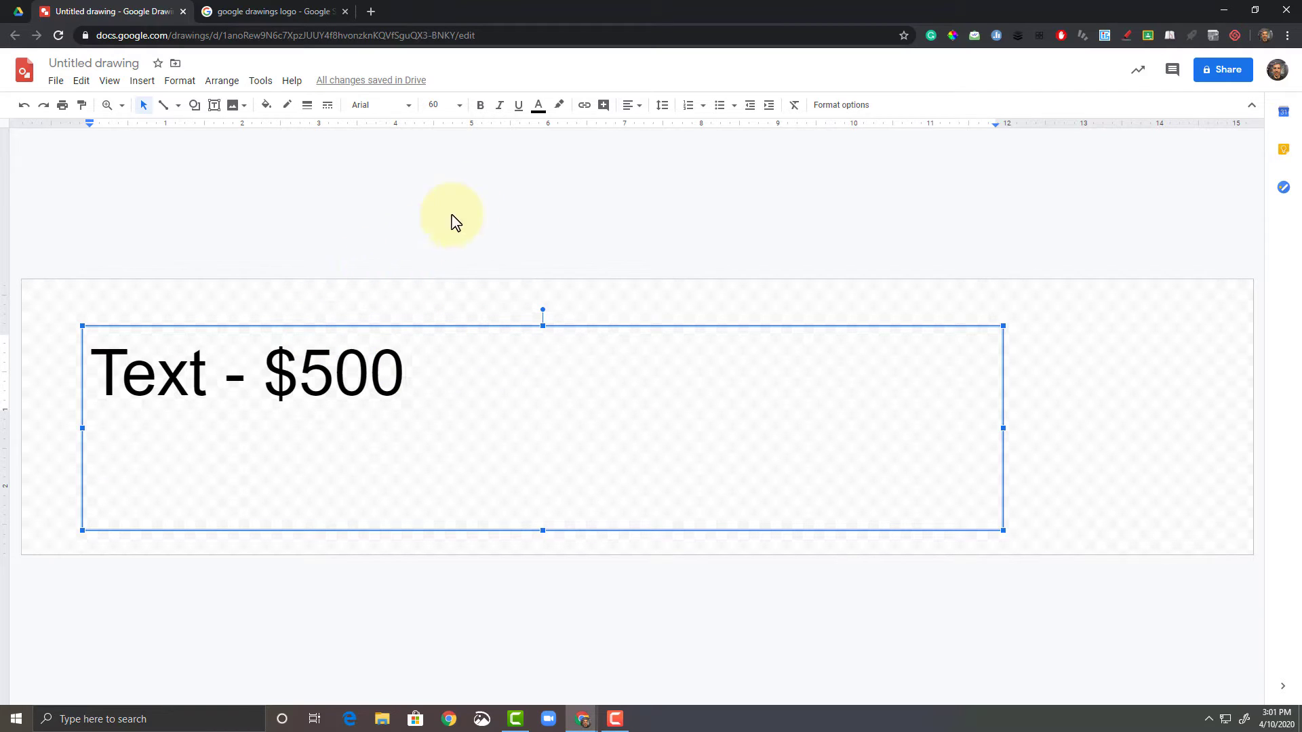
drag(415, 373, 100, 372)
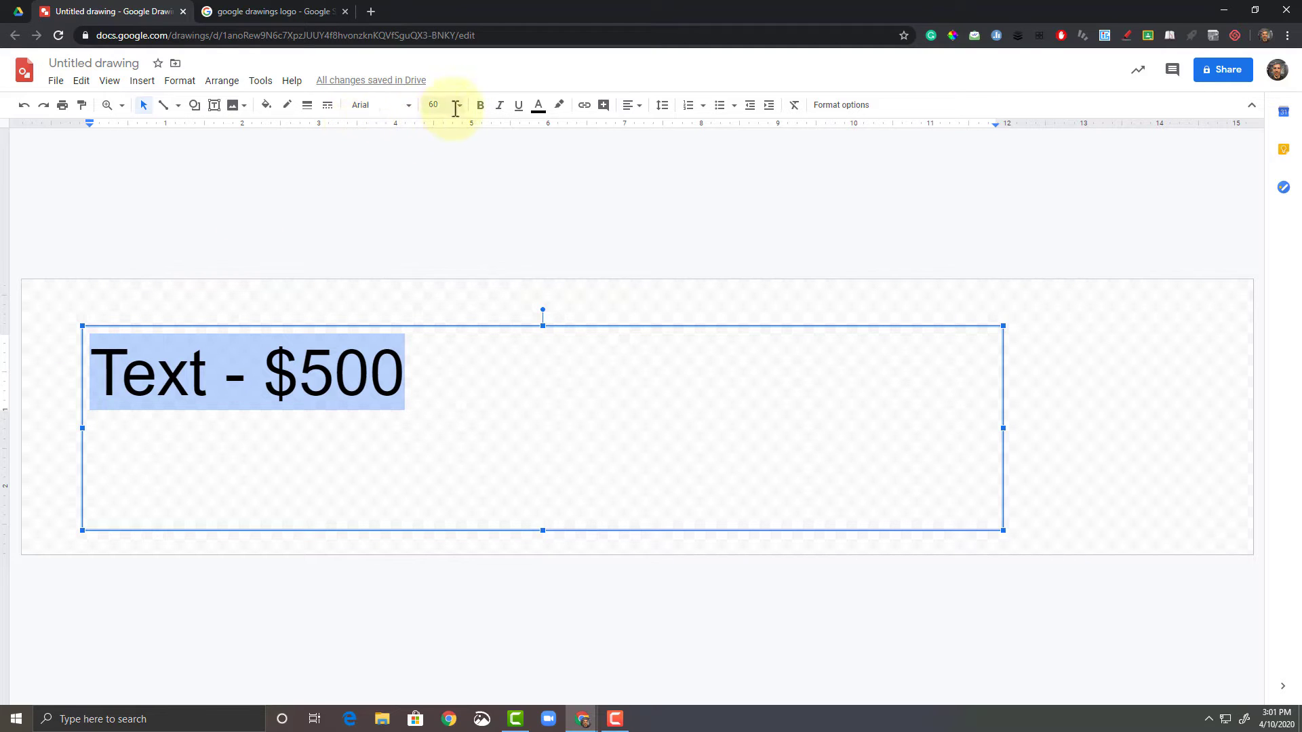
click(400, 107)
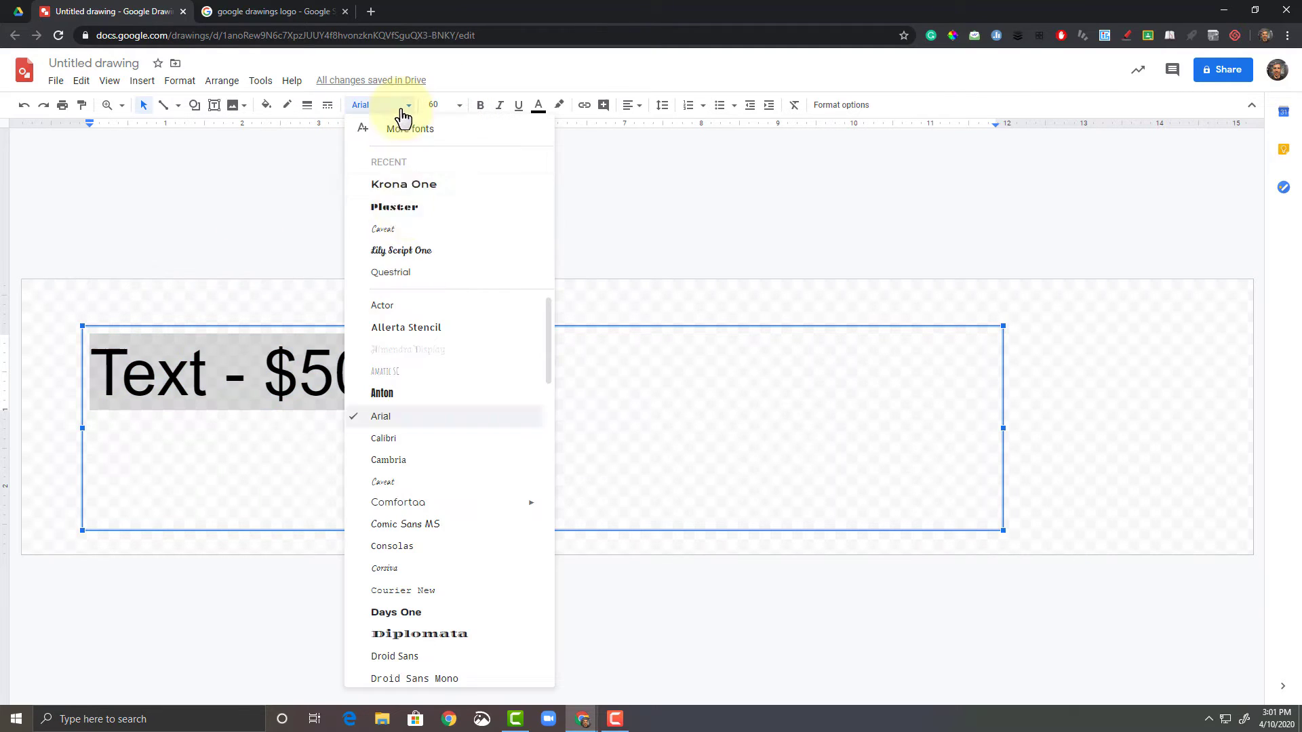
click(409, 208)
click(478, 106)
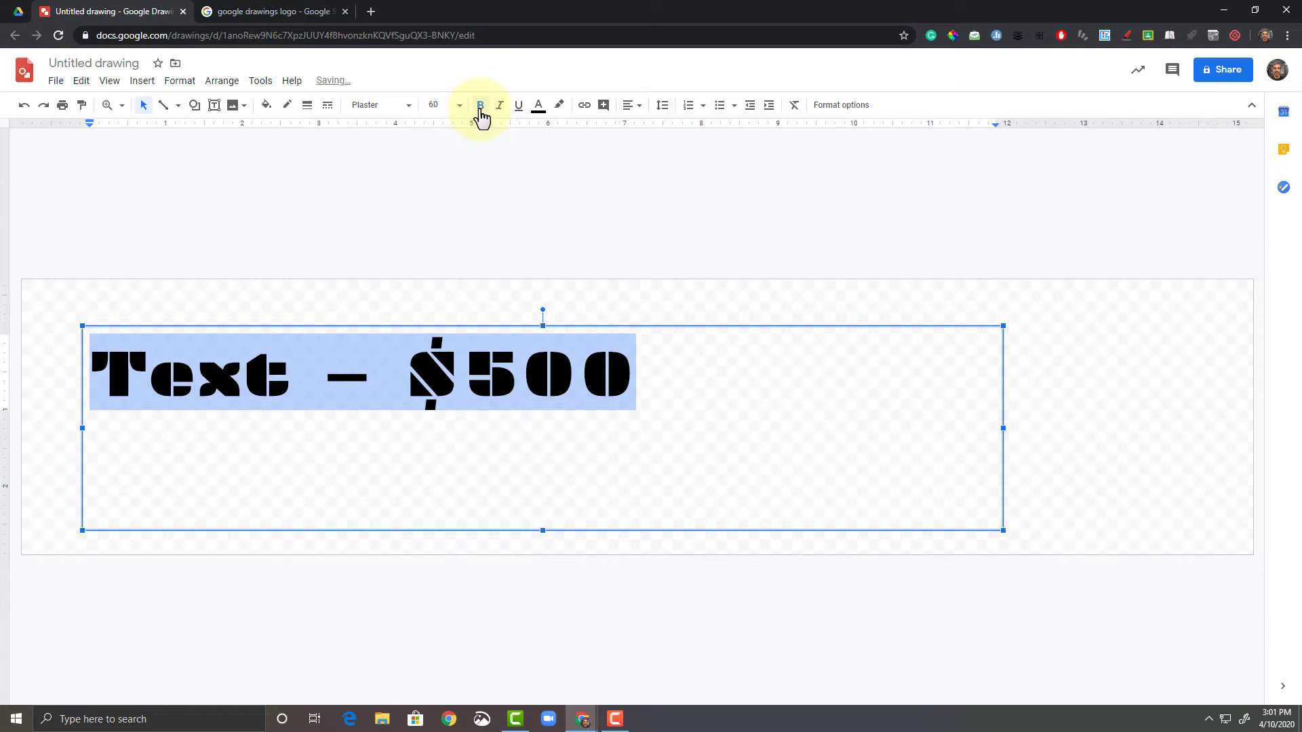
click(546, 116)
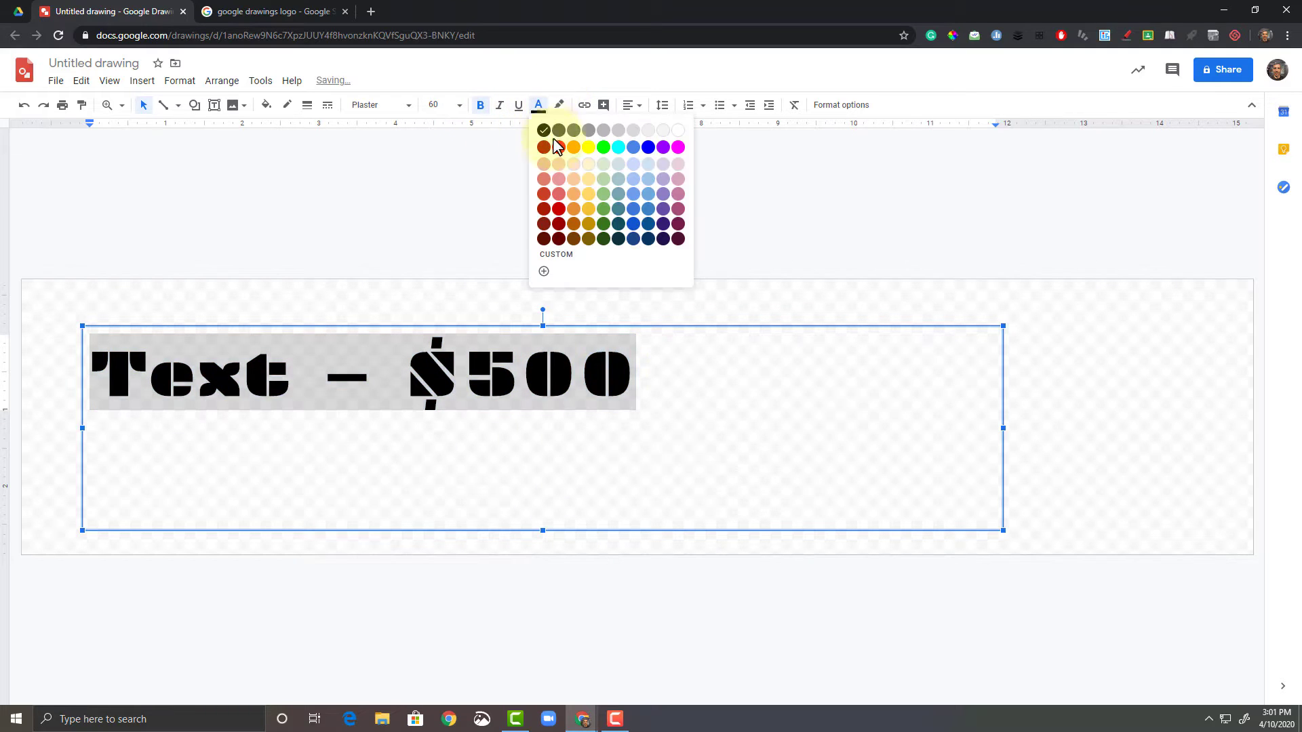
click(558, 148)
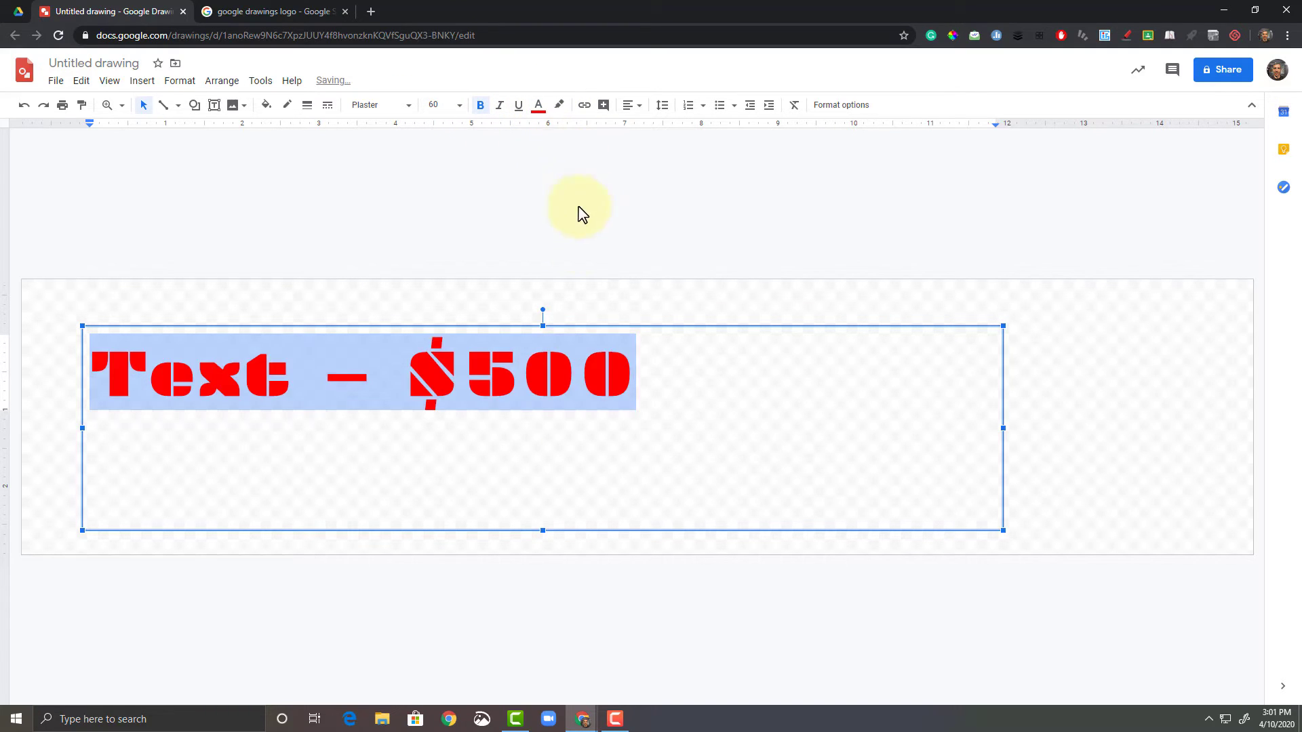
Change the colour of only the "$500" part of the text to medium green.
click(662, 388)
drag(421, 364, 635, 376)
click(539, 107)
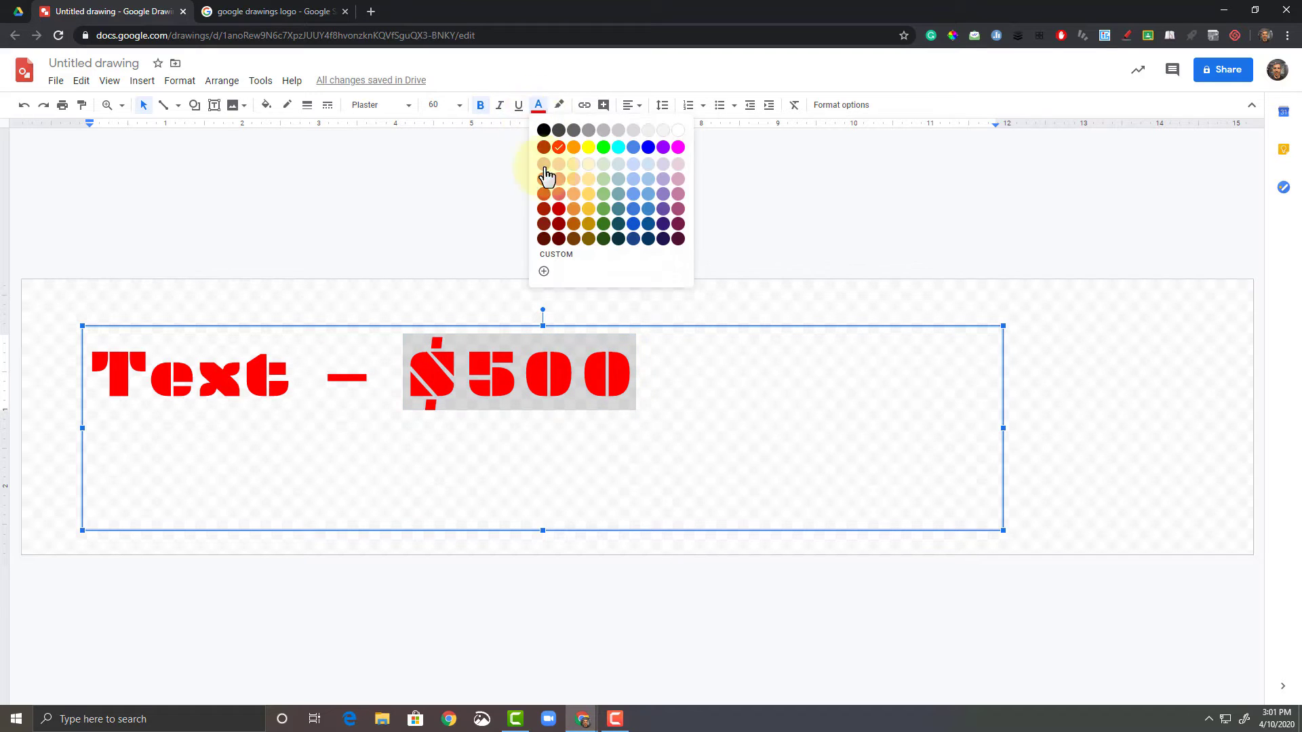
click(605, 210)
click(666, 381)
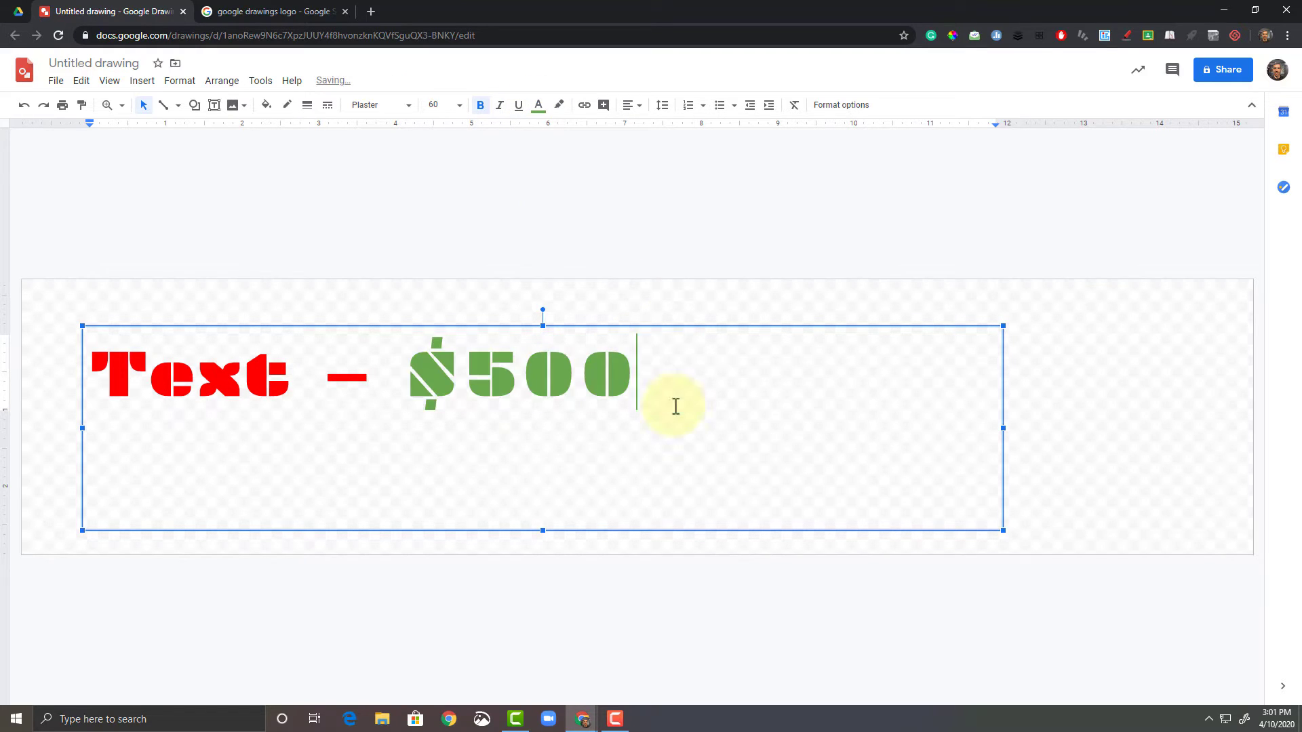
Move the text box right and slightly up, and shrink its width and height to fit around the text.
drag(907, 326, 1026, 307)
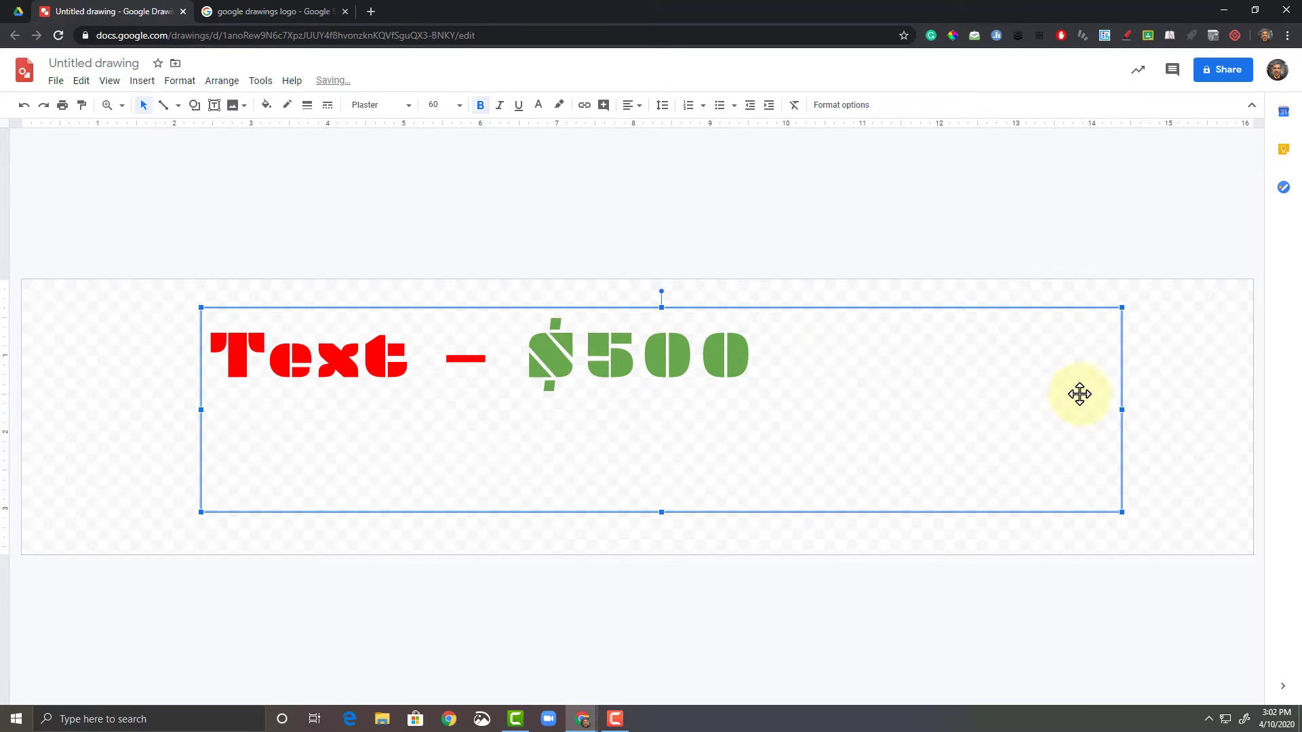
drag(1122, 410, 784, 421)
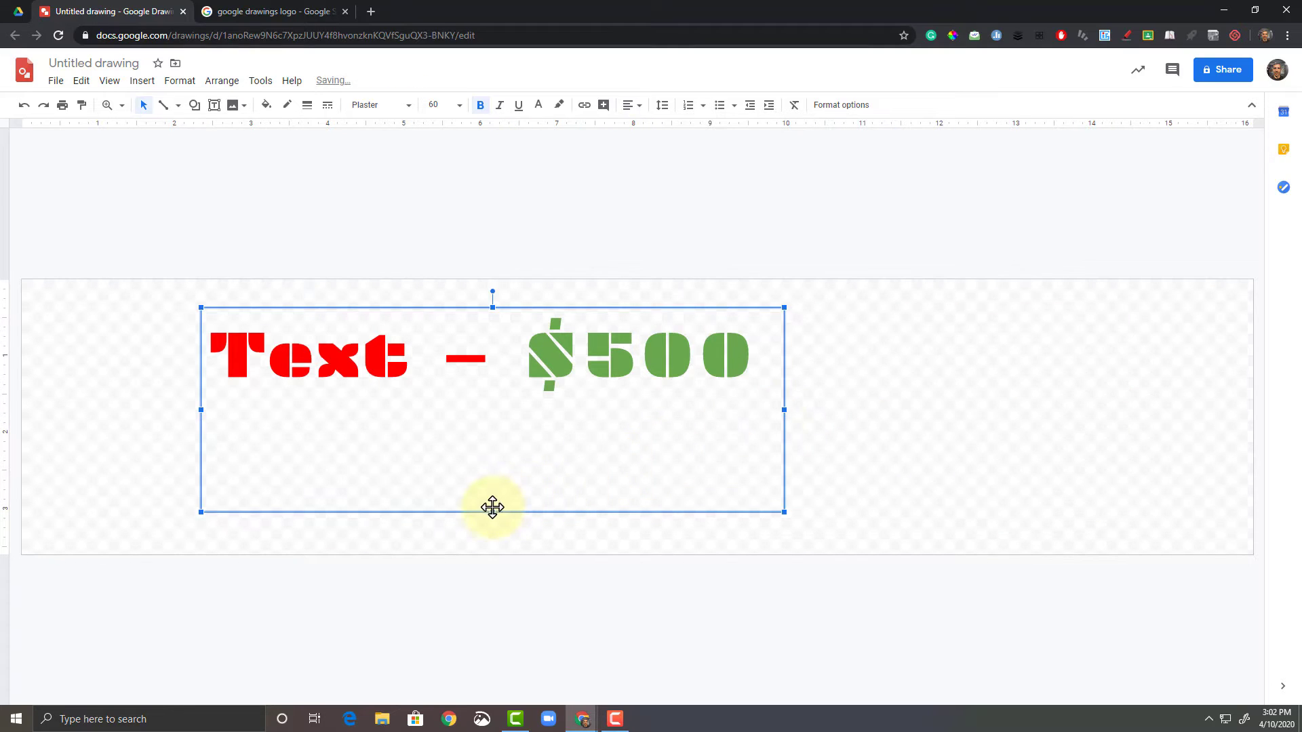
drag(492, 512, 499, 410)
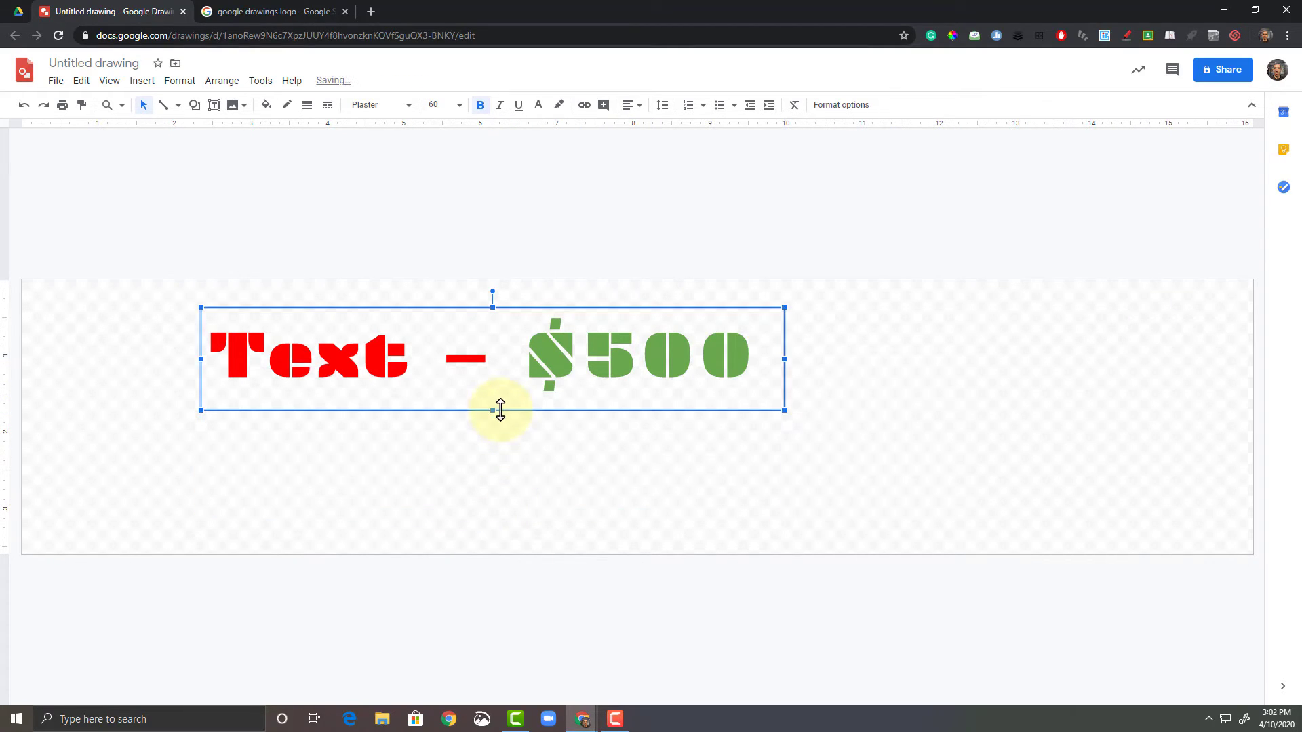
Widen the text box almost to the canvas's right edge and centre the text horizontally inside it.
drag(786, 358, 1238, 357)
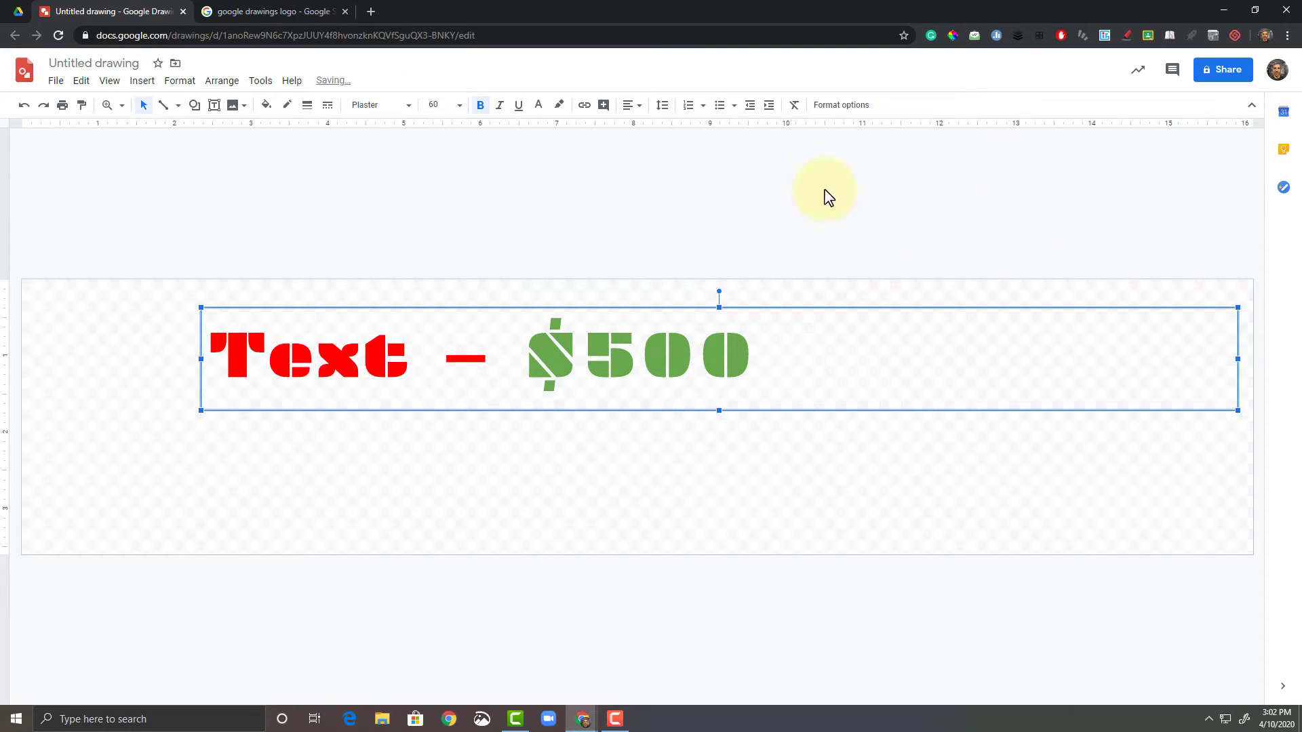
click(630, 106)
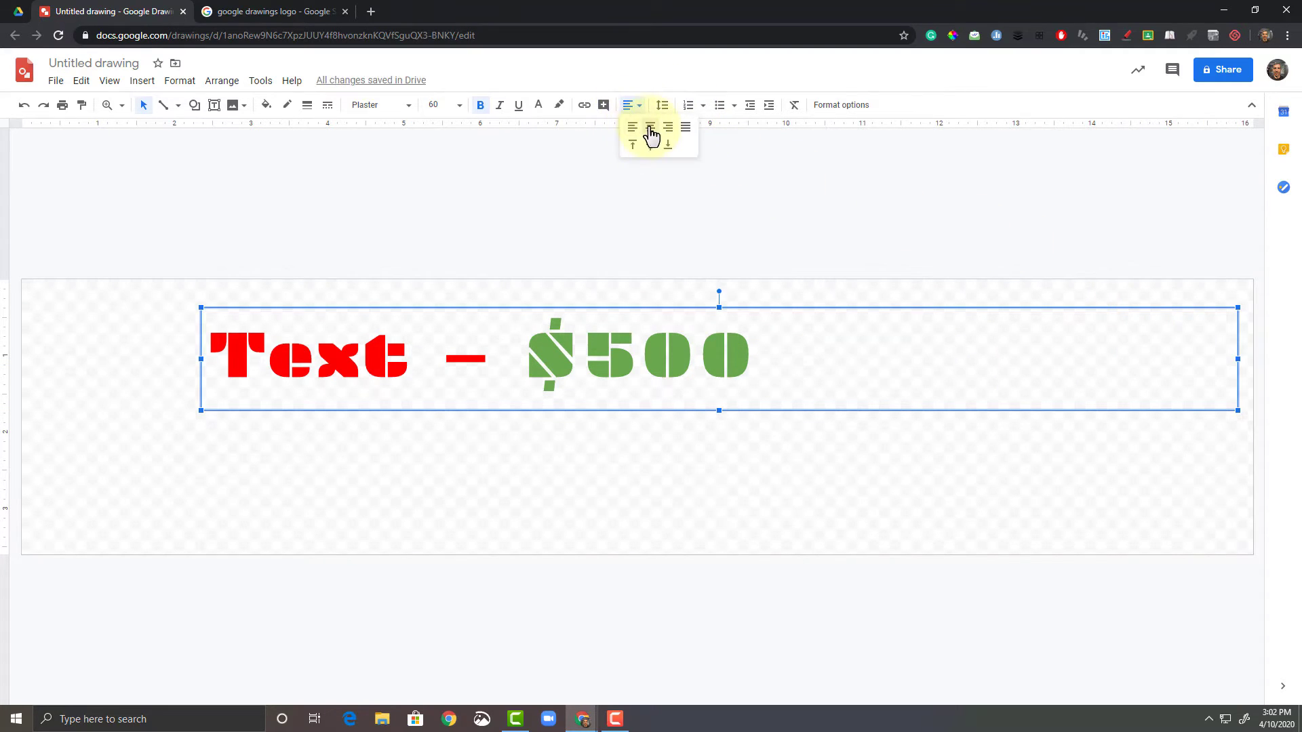
click(650, 135)
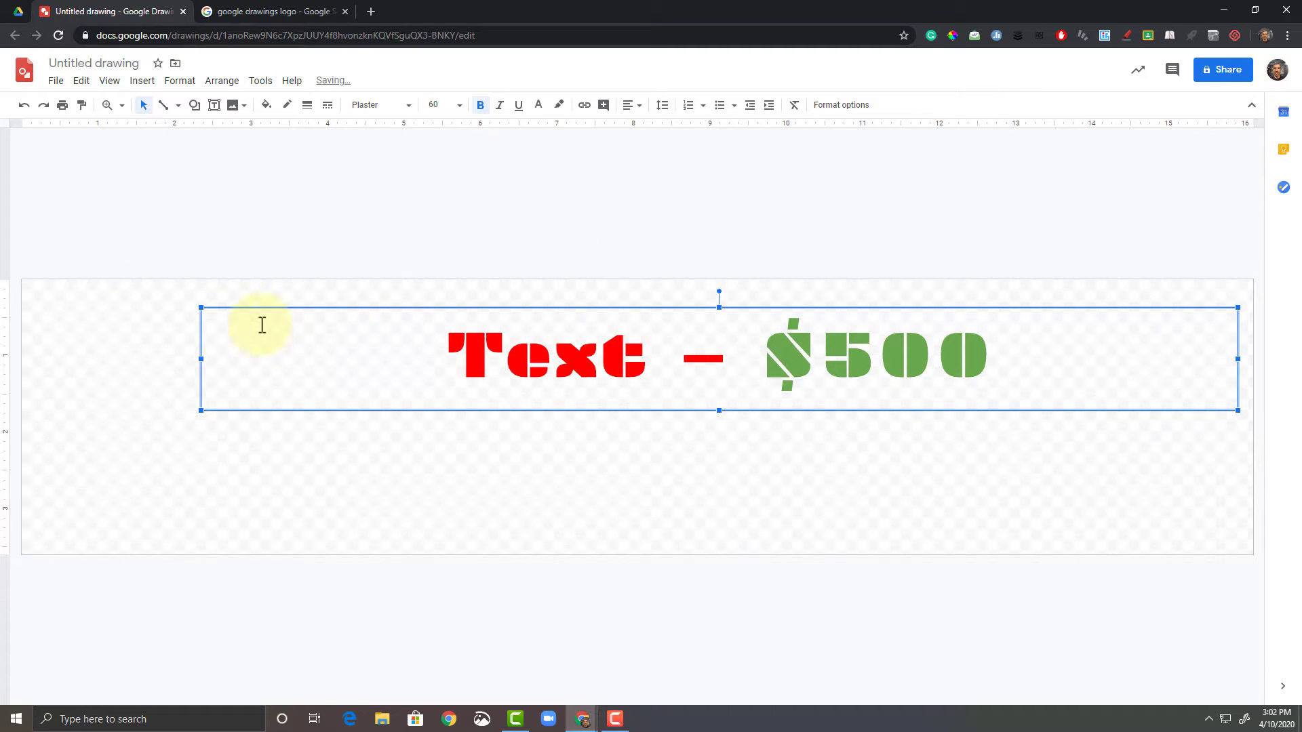
Stretch the text box across the canvas, narrow it around its text from both sides and centre it horizontally on the canvas.
drag(186, 360, 22, 353)
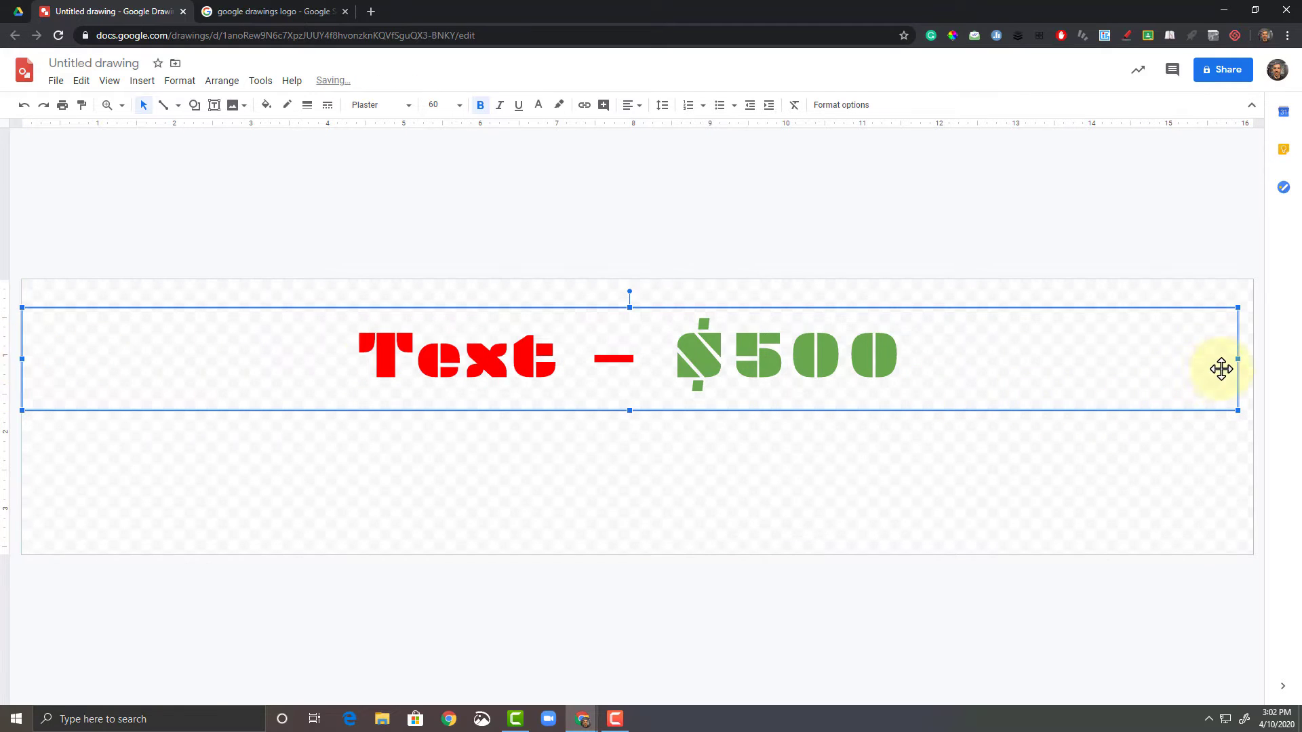
drag(1238, 358, 1249, 355)
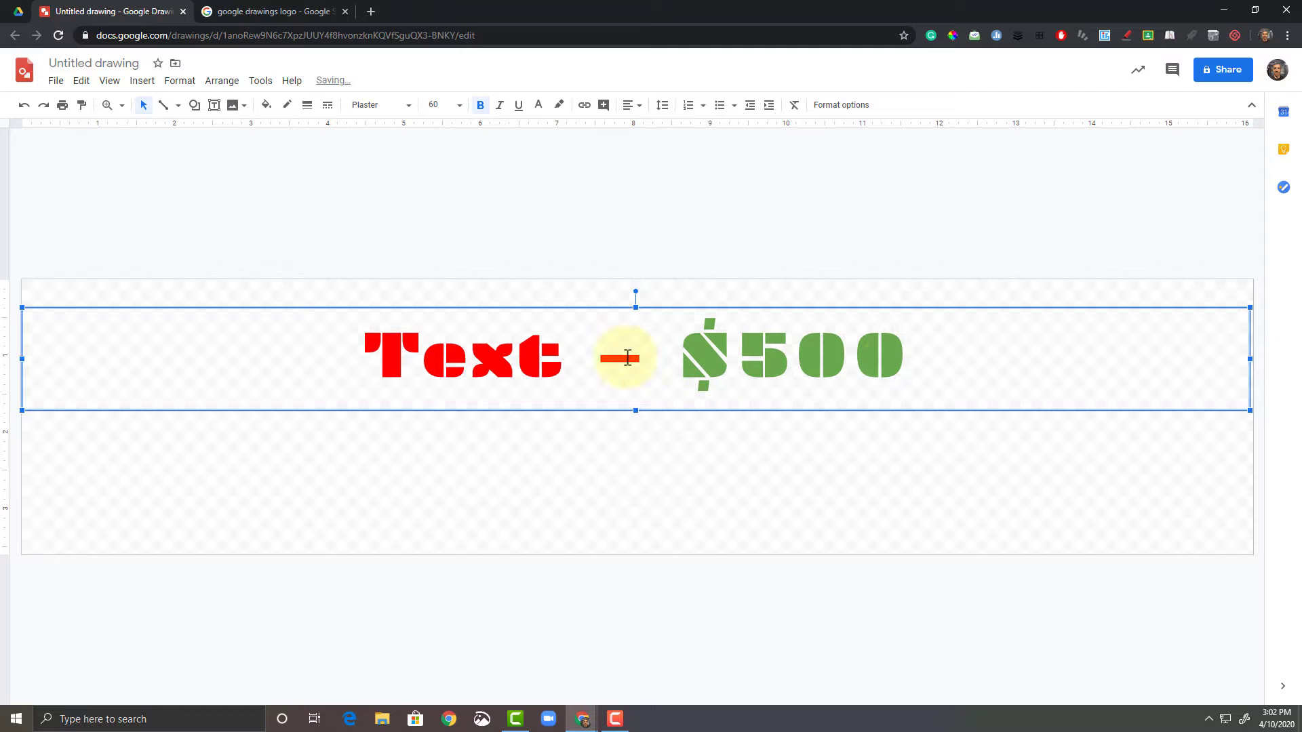
drag(24, 359, 342, 360)
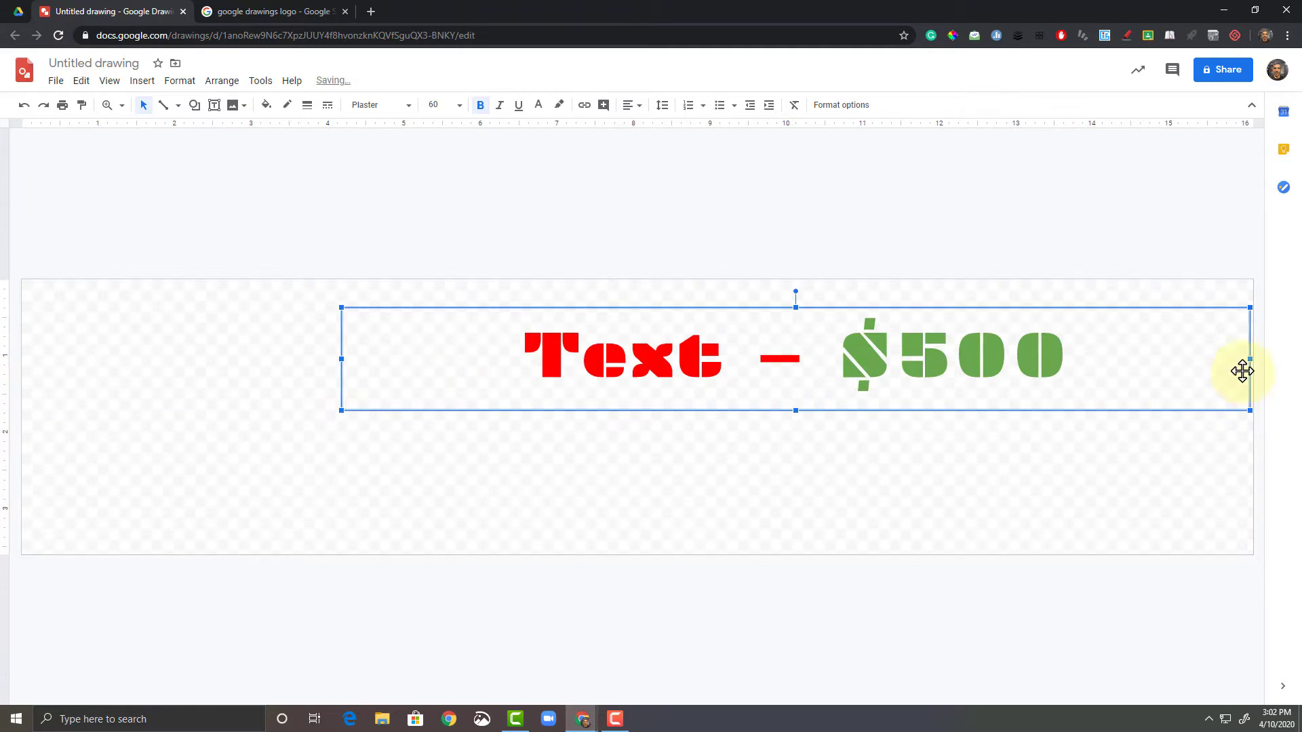
drag(1251, 359, 960, 360)
drag(840, 305, 826, 306)
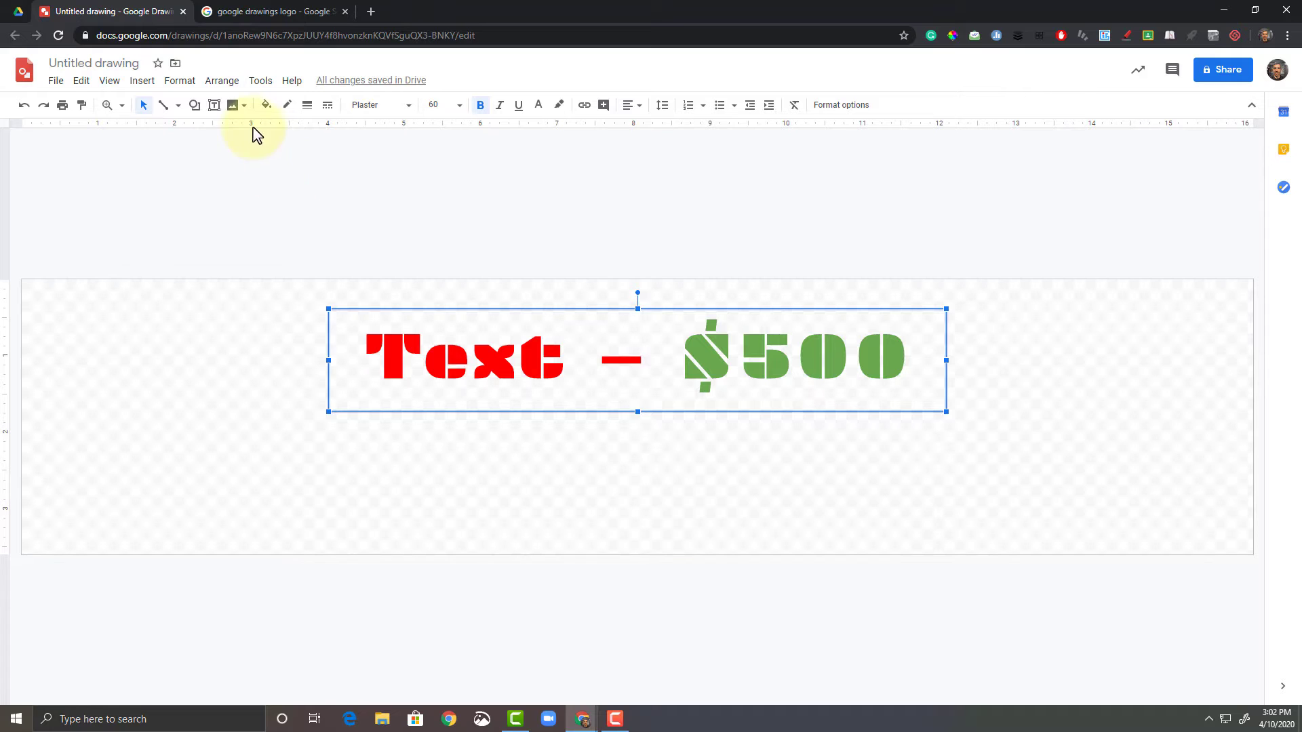
click(143, 82)
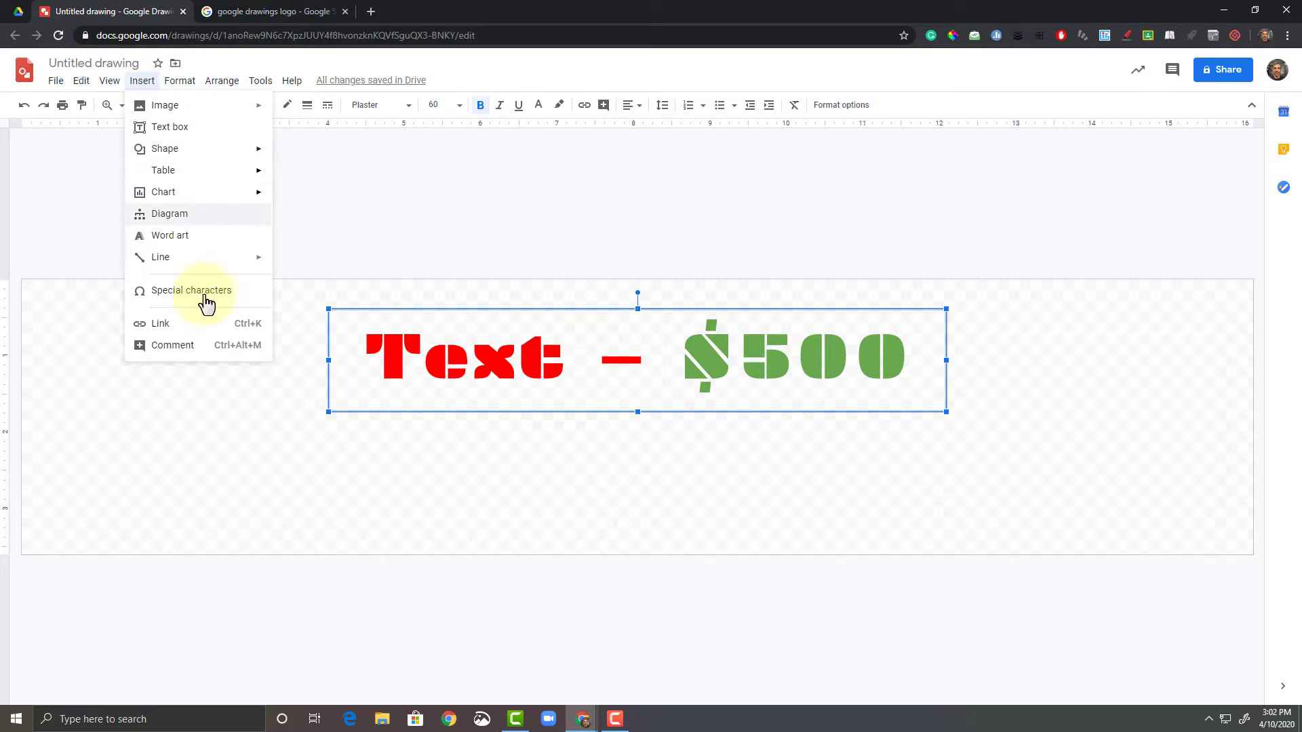
click(306, 309)
double_click(450, 369)
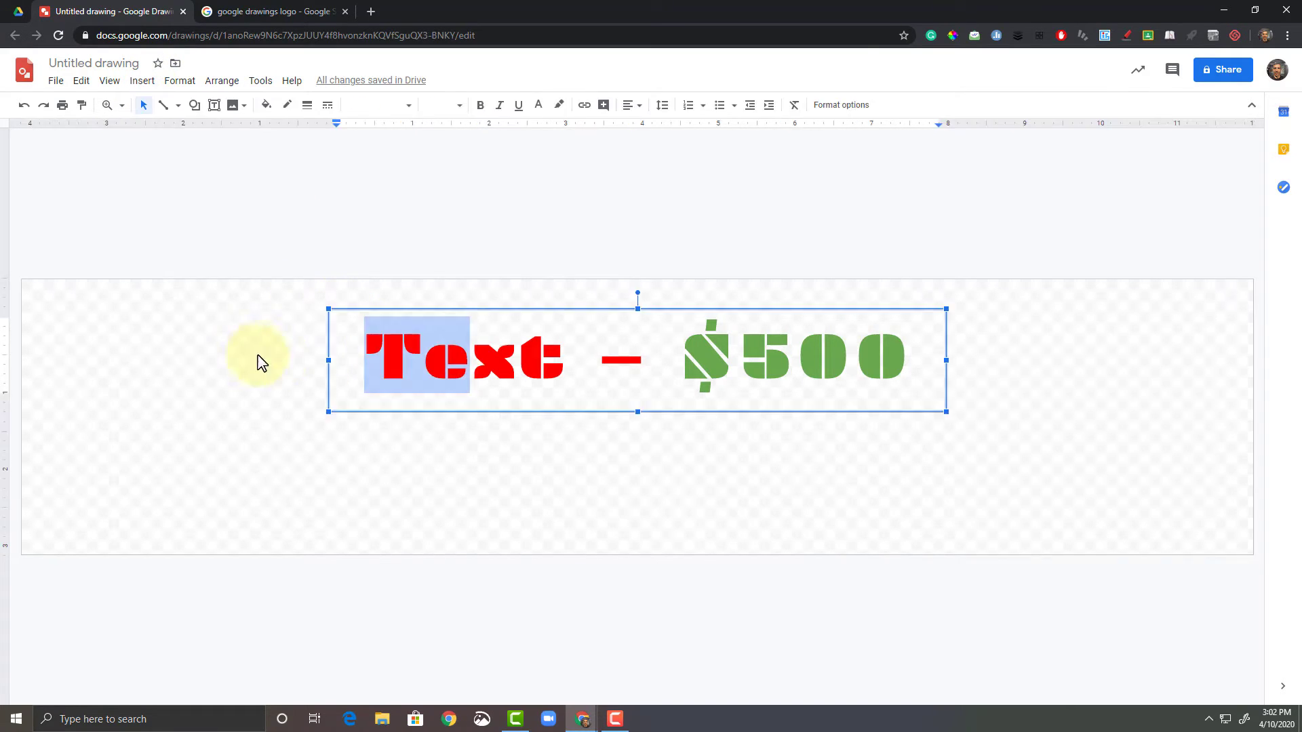
click(250, 302)
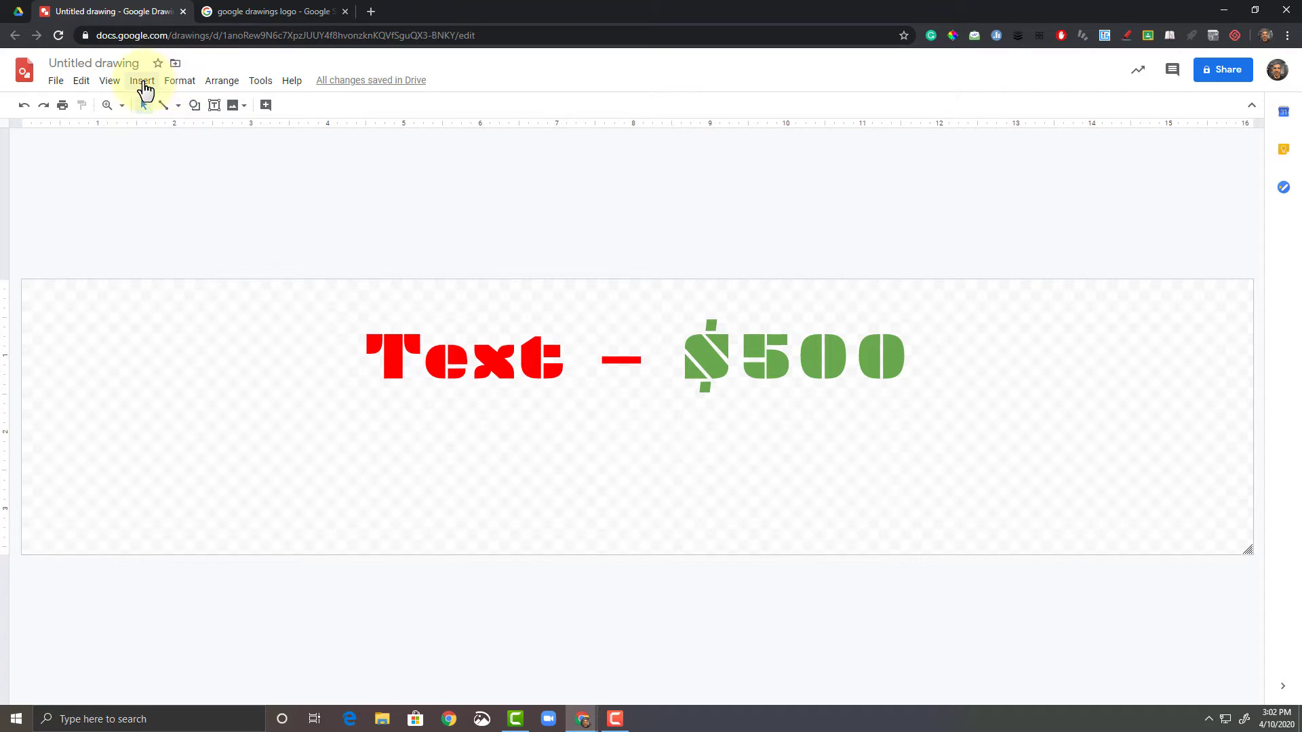
Insert a rectangle shape and draw it as a small square below and left of the word "Text".
click(143, 81)
mouse_move(182, 158)
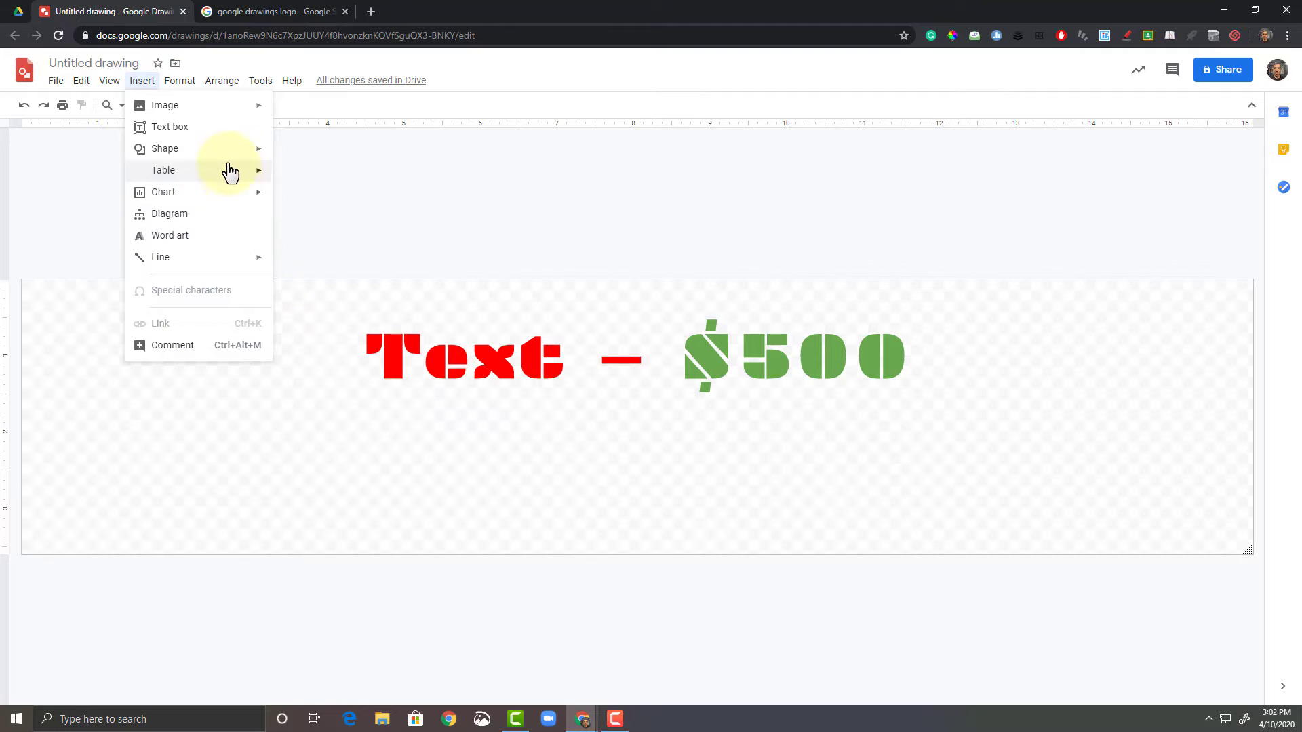
mouse_move(350, 163)
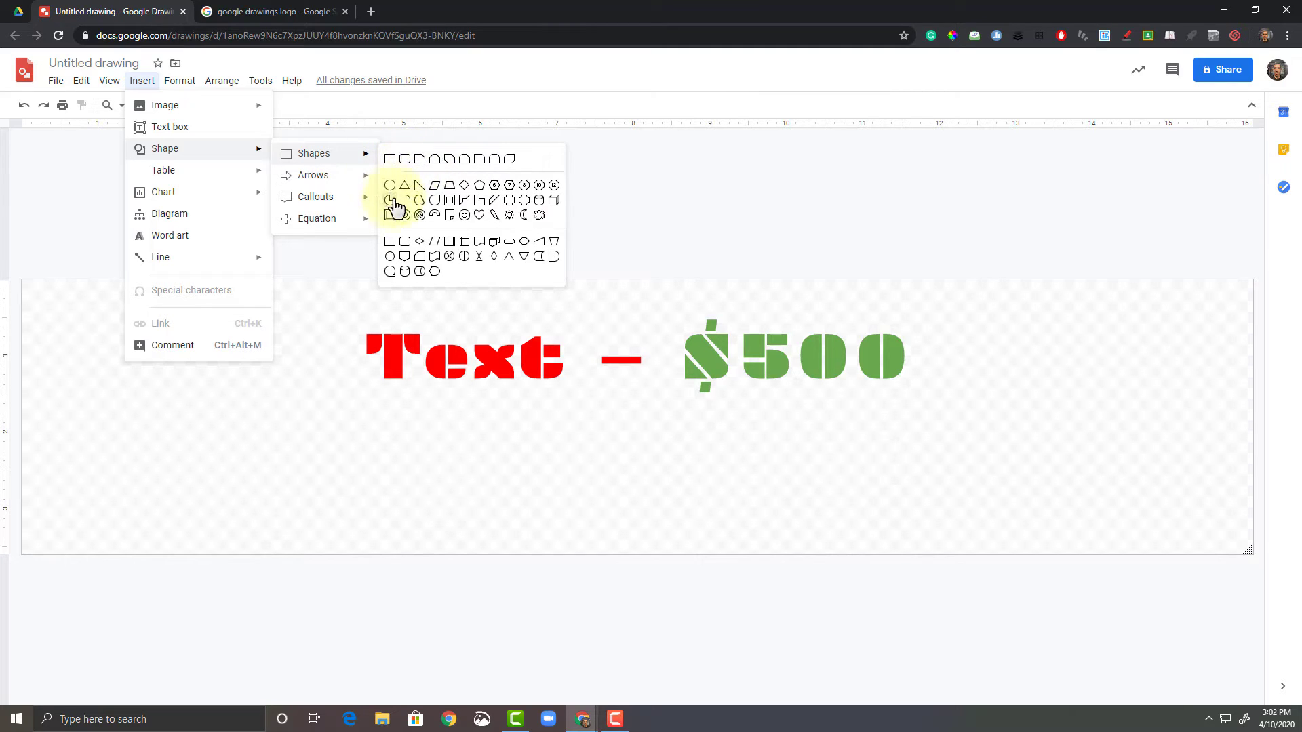
click(390, 161)
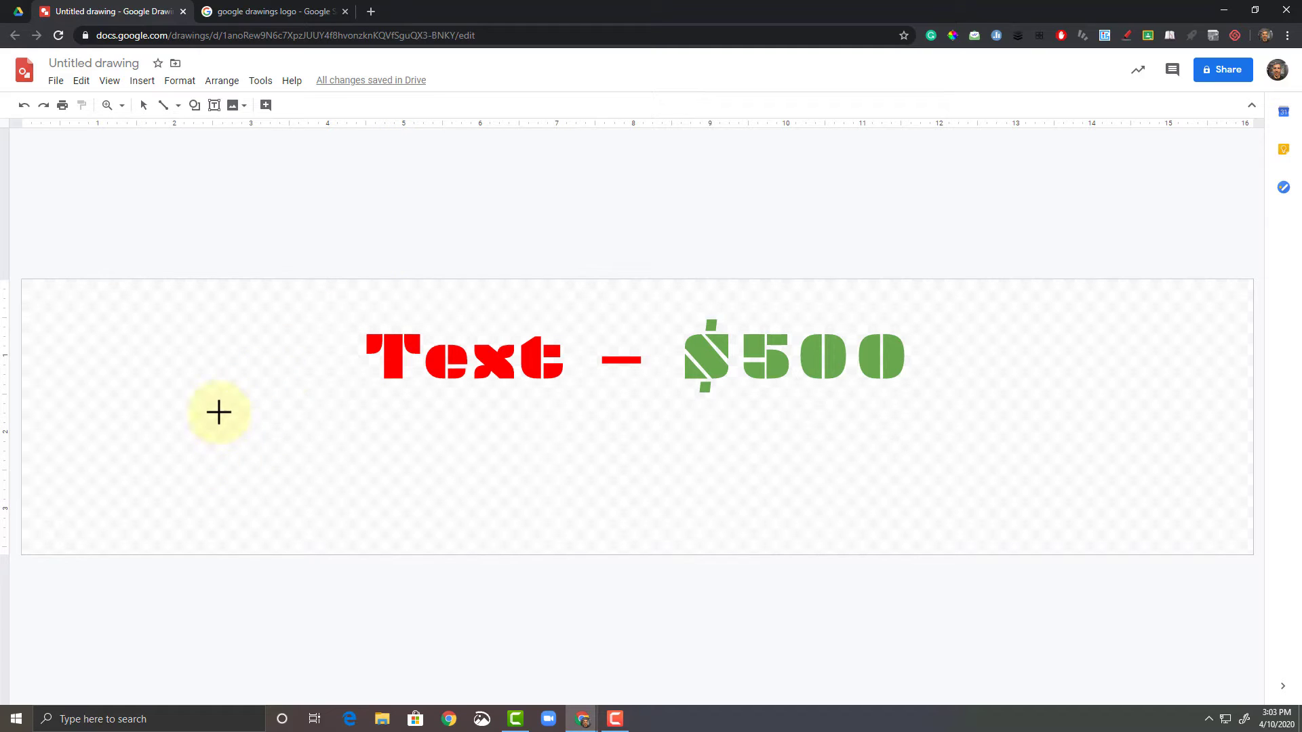
drag(211, 422, 314, 473)
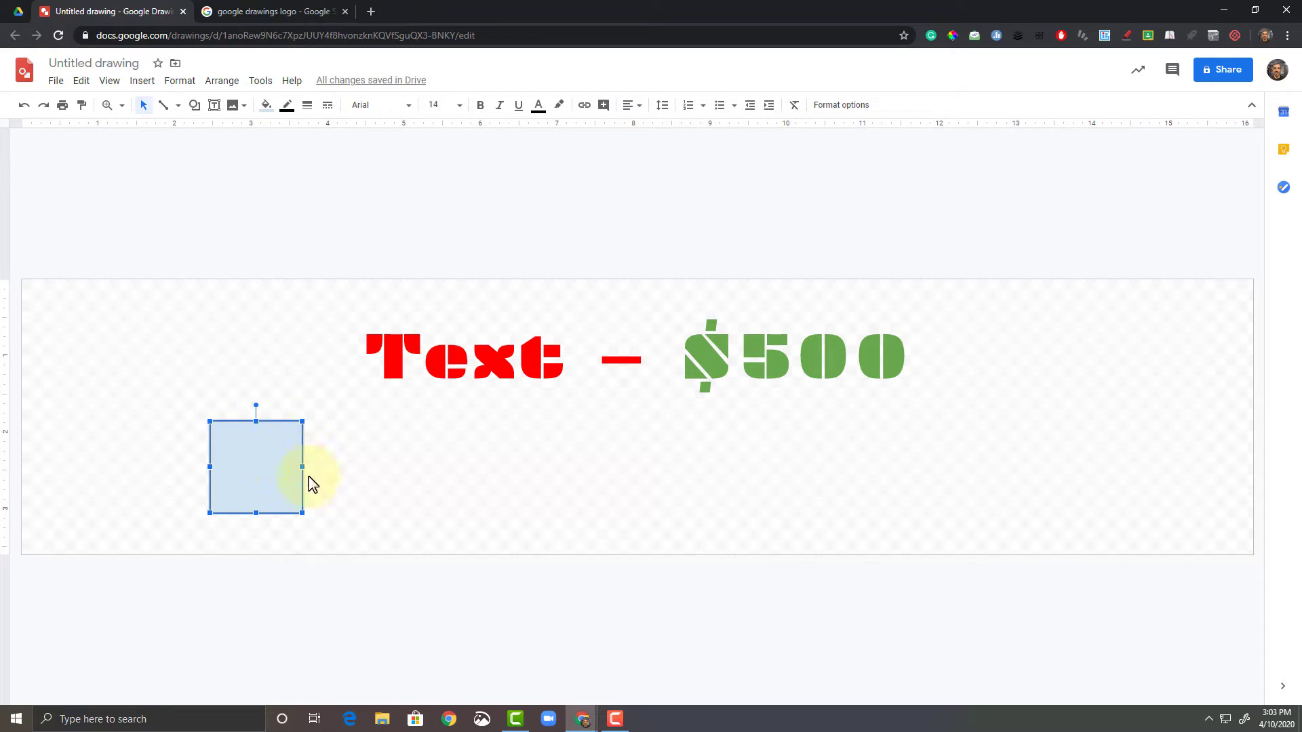
Fill the square below the text with solid yellow.
click(167, 461)
click(234, 475)
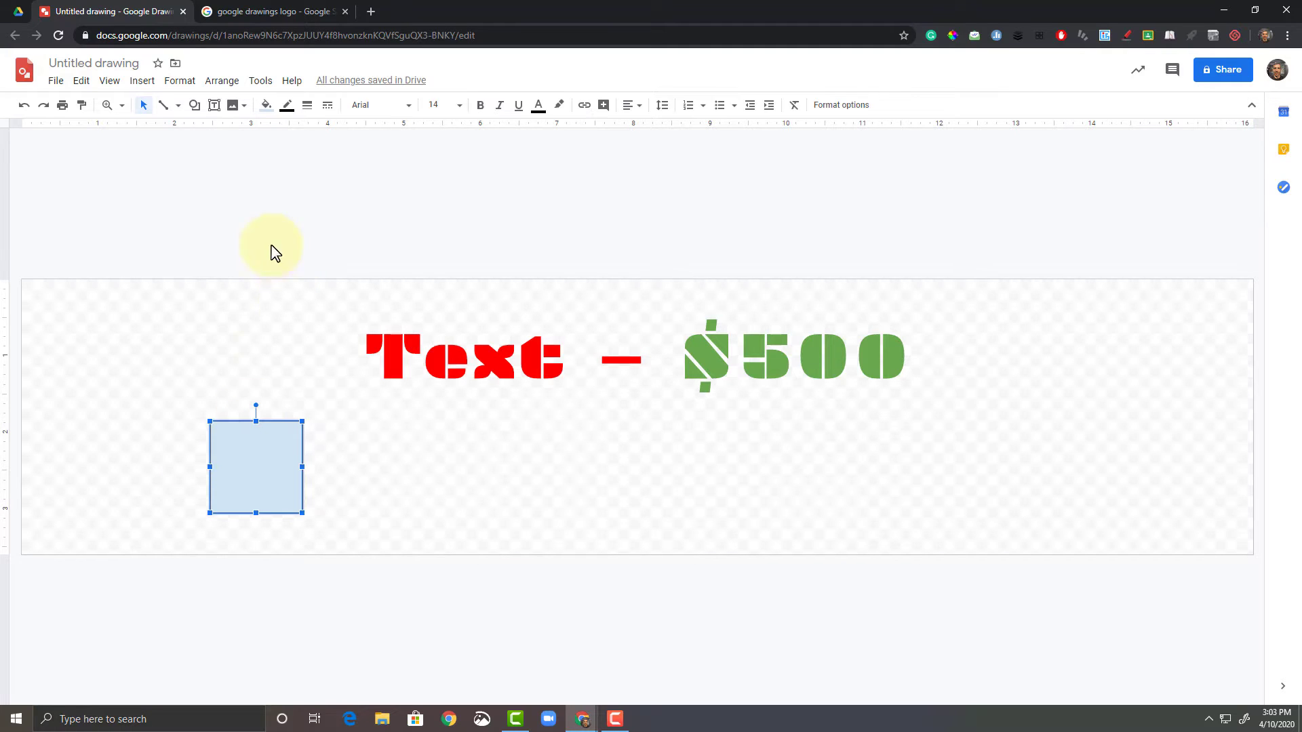
click(267, 107)
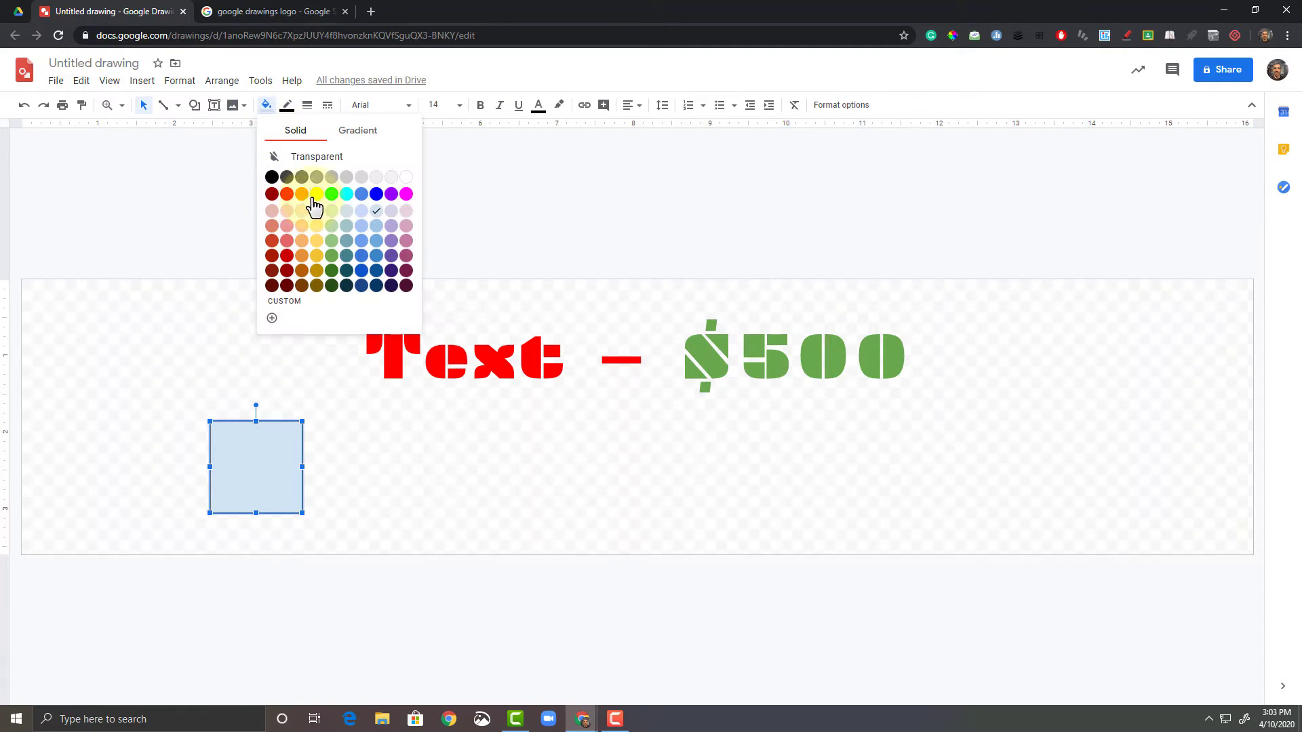
click(304, 190)
Give the yellow square a dark purple border 4 px thick, and deselect it.
click(285, 110)
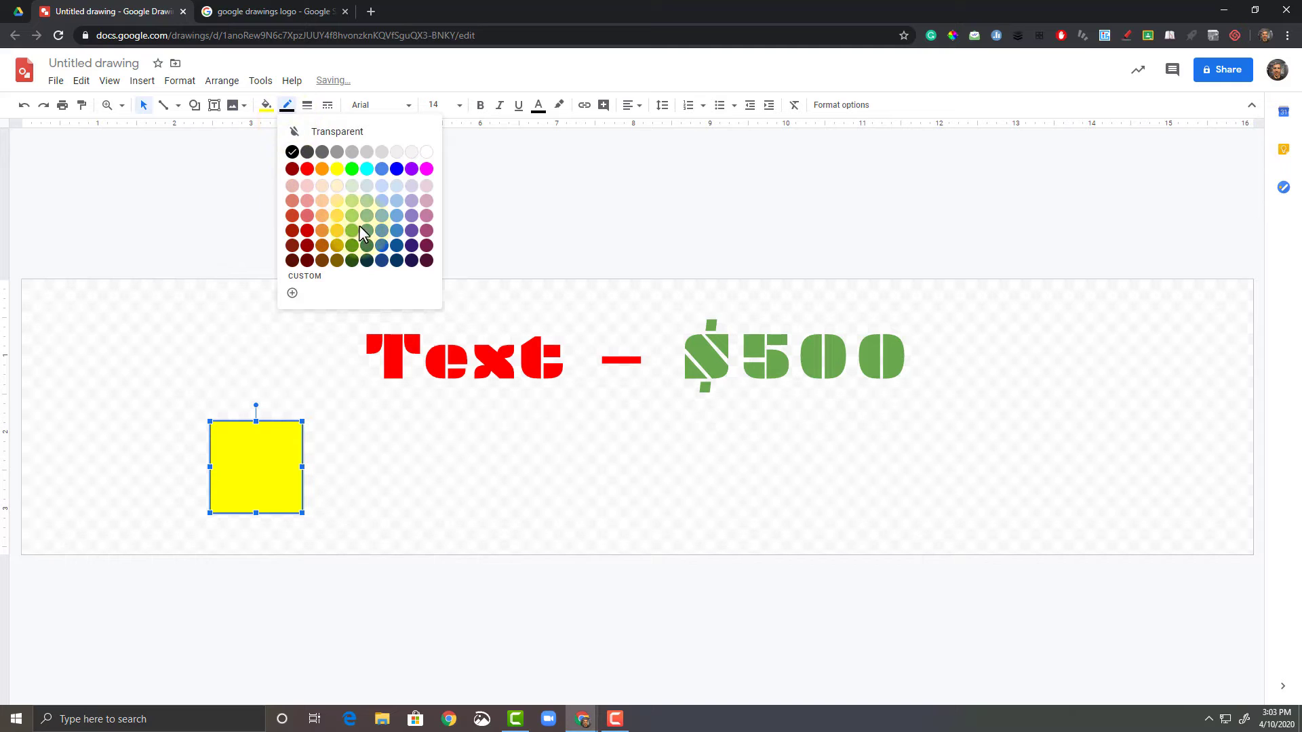
click(411, 231)
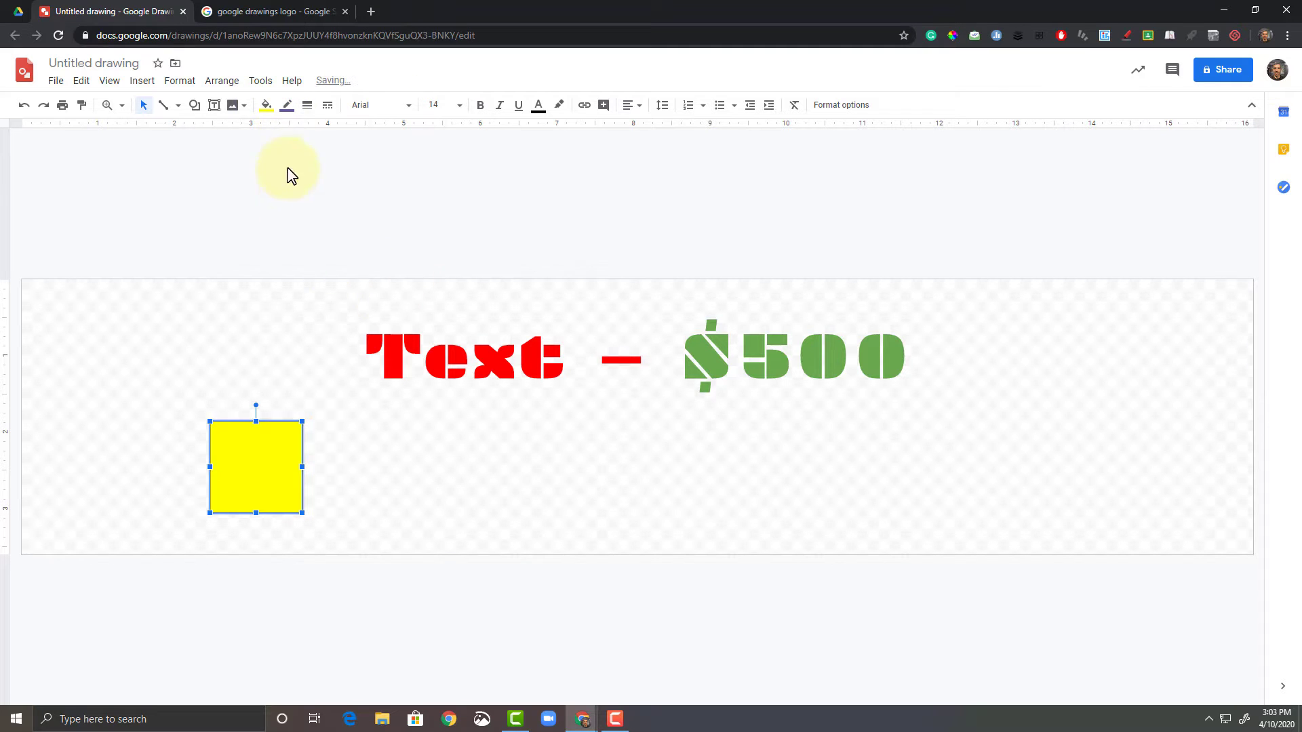
click(308, 107)
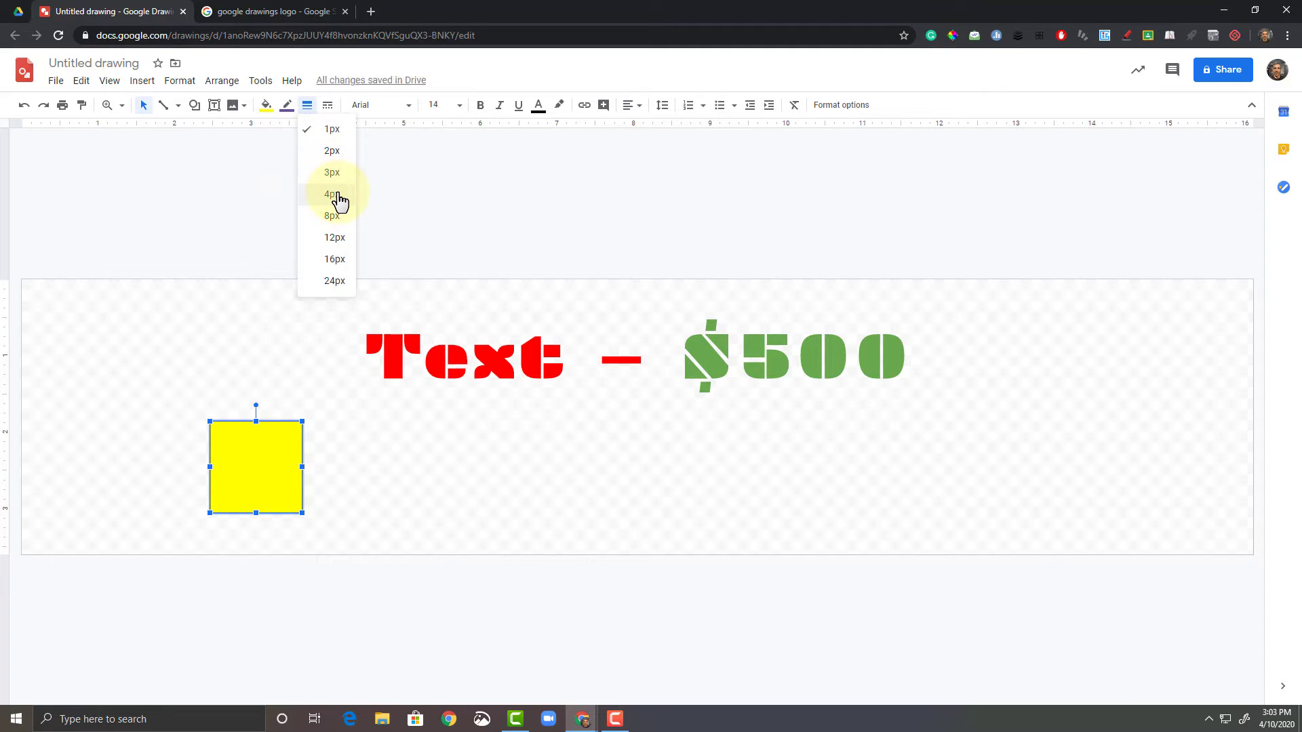
click(338, 196)
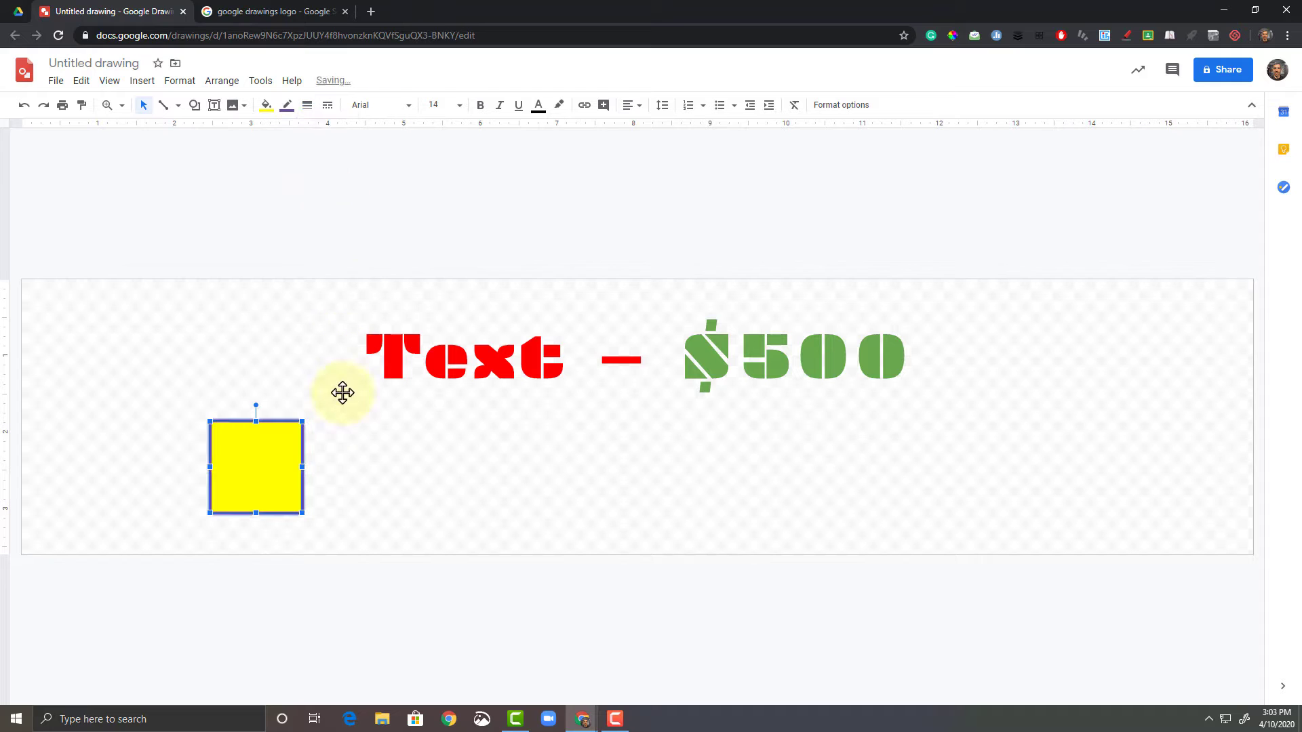
click(364, 429)
click(270, 486)
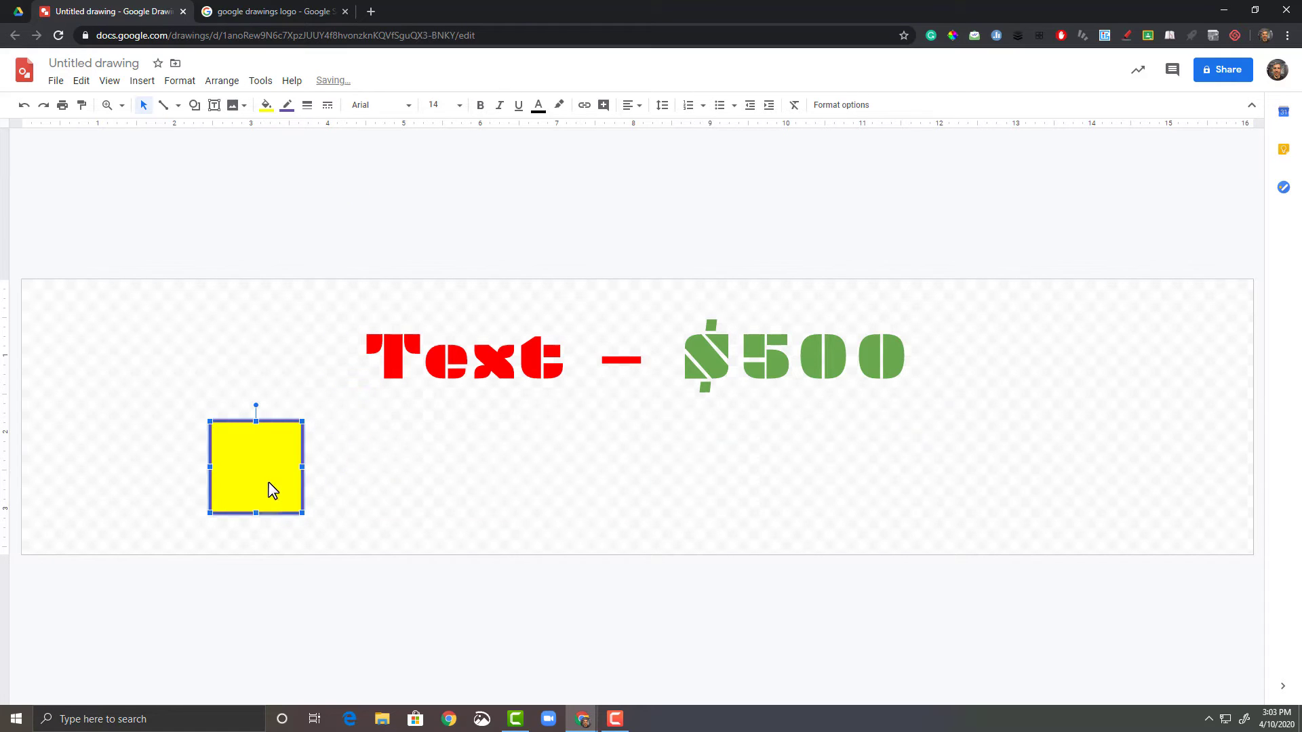
click(372, 445)
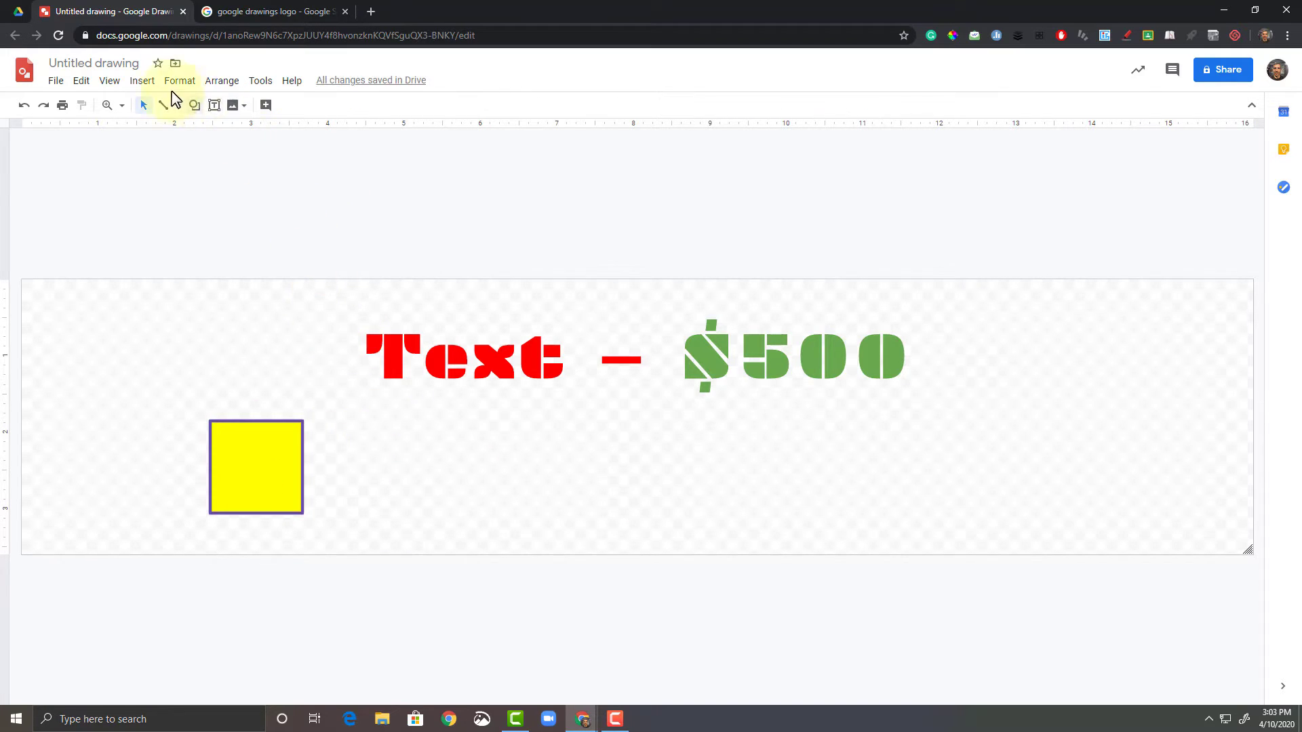
Insert a rounded rectangle, draw it beneath the word "Text", and move and widen it until it covers the whole banner text.
click(153, 87)
mouse_move(223, 149)
mouse_move(310, 160)
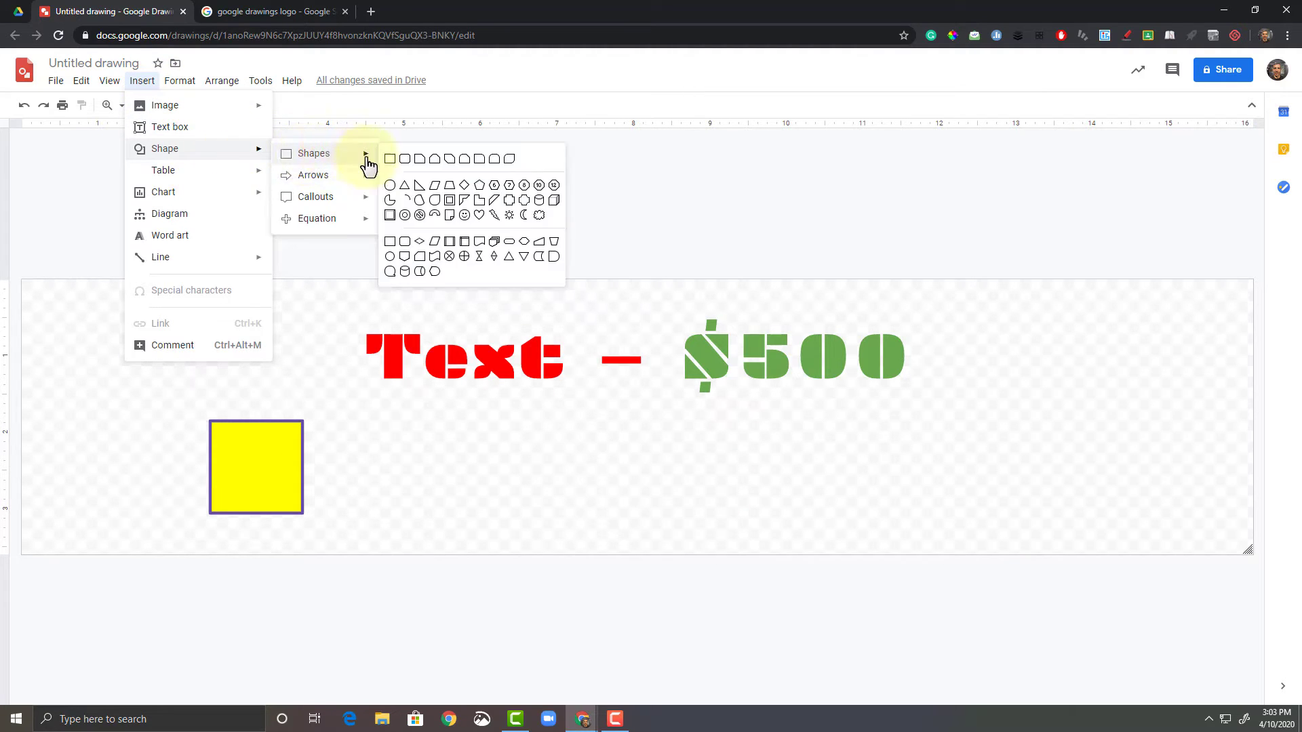
click(405, 160)
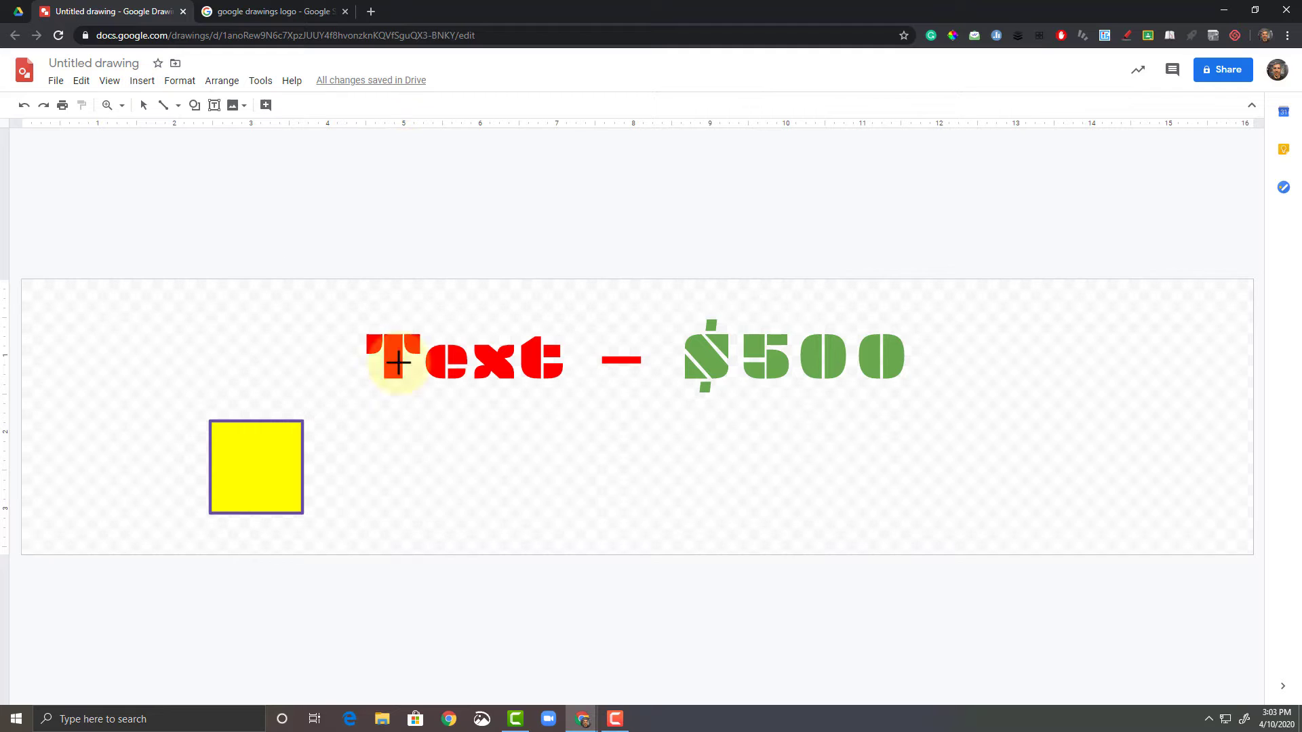
drag(352, 404, 462, 486)
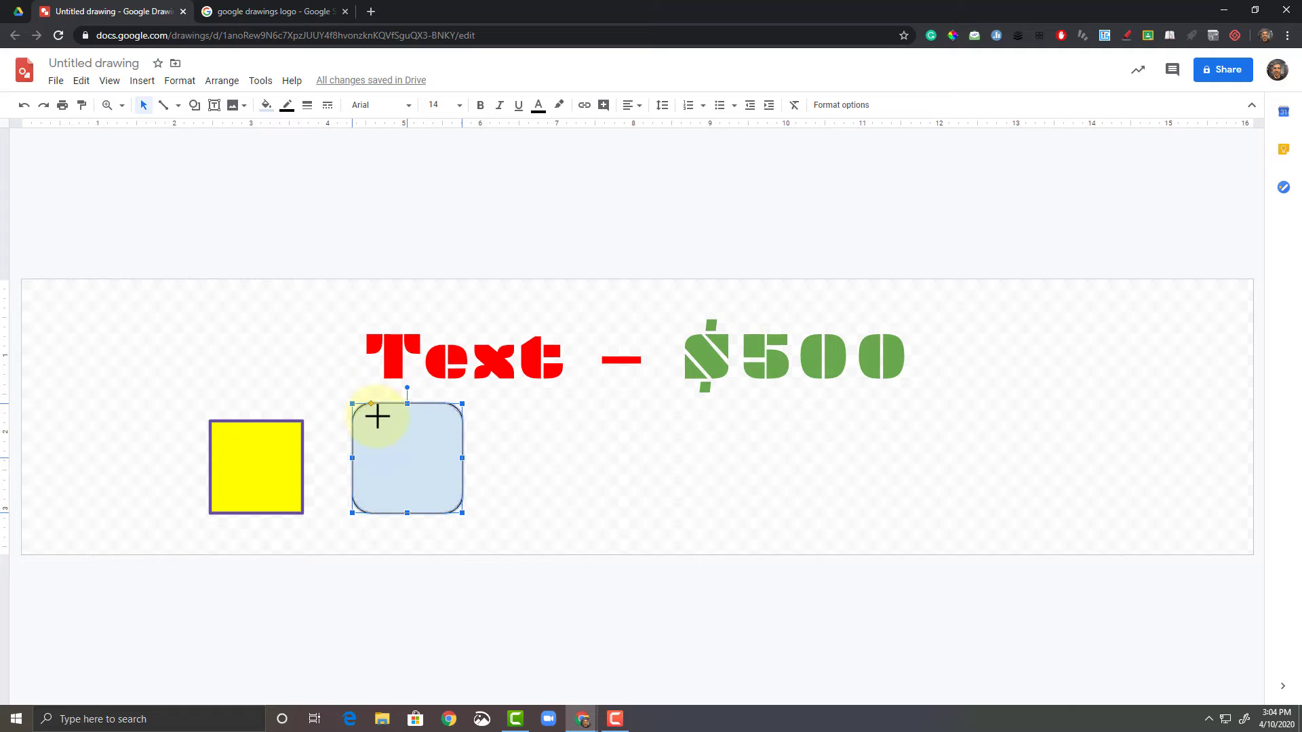
drag(404, 445, 927, 365)
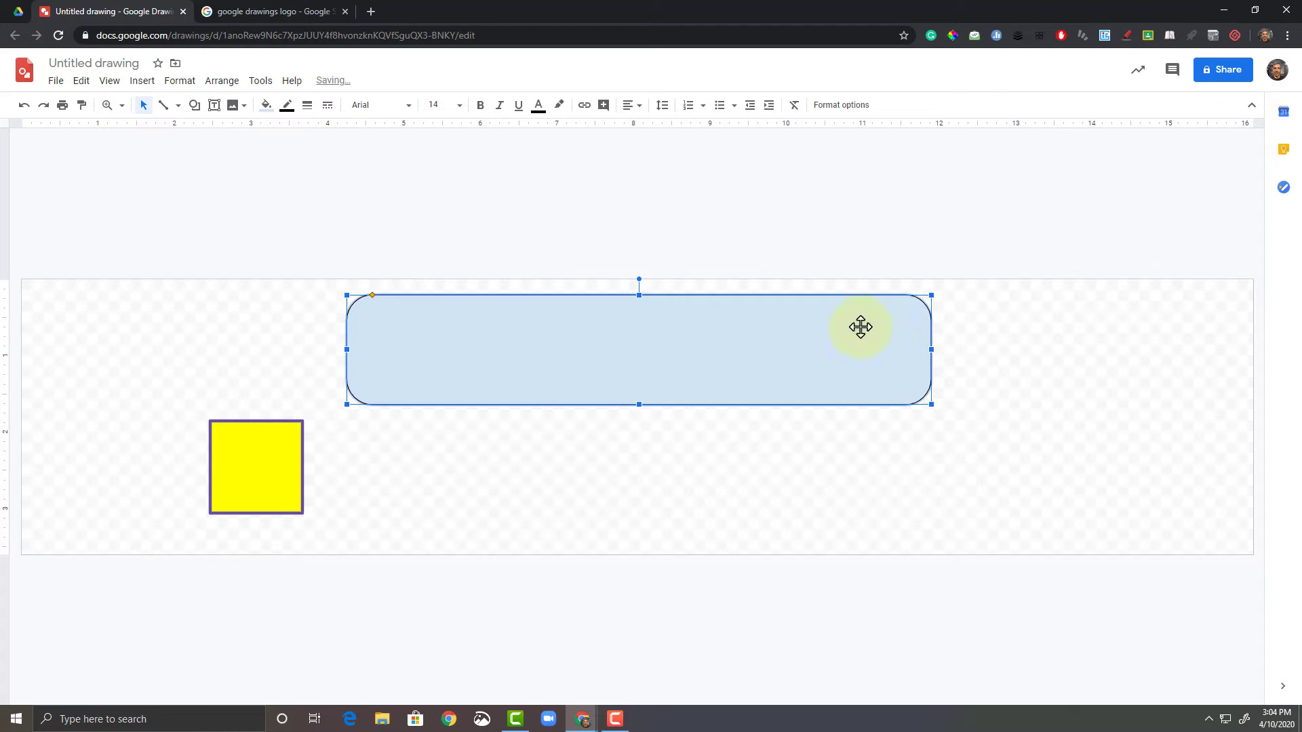
Round the rectangle's corners slightly more, send it to the back behind the banner text, and deselect it.
drag(372, 294, 382, 295)
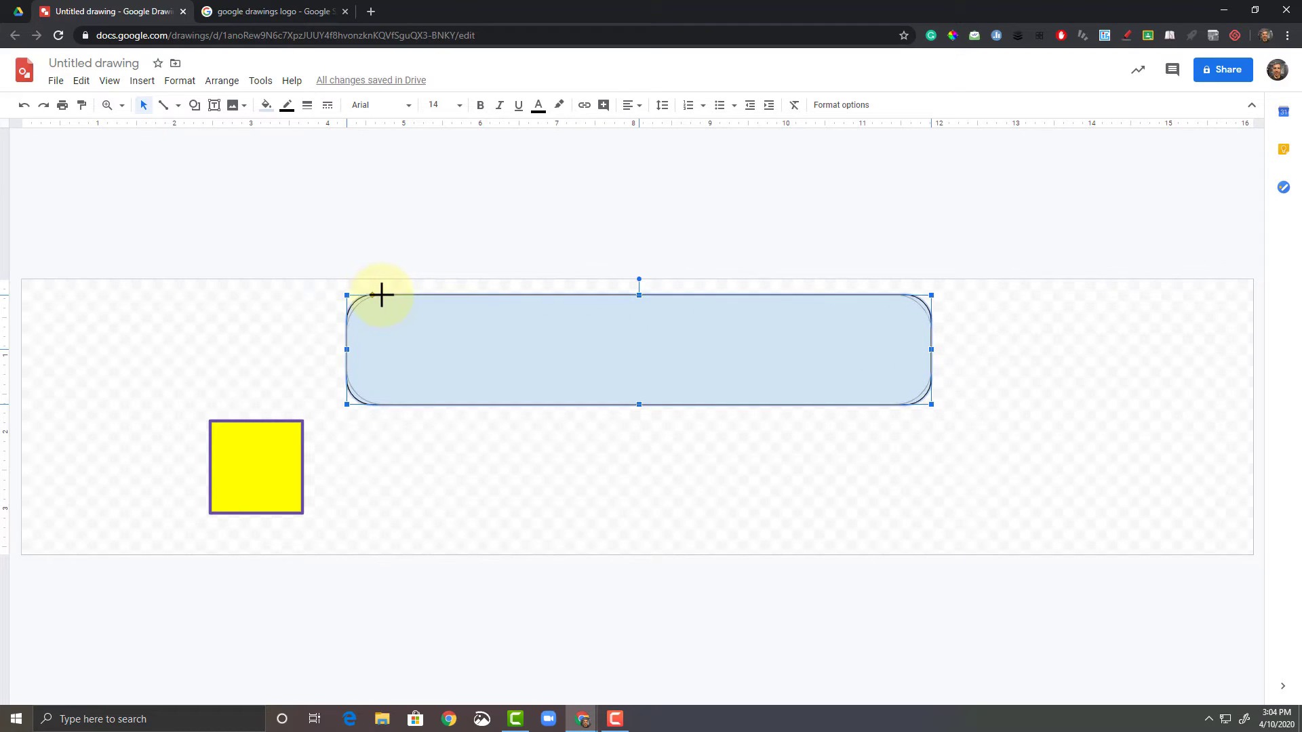
right_click(474, 348)
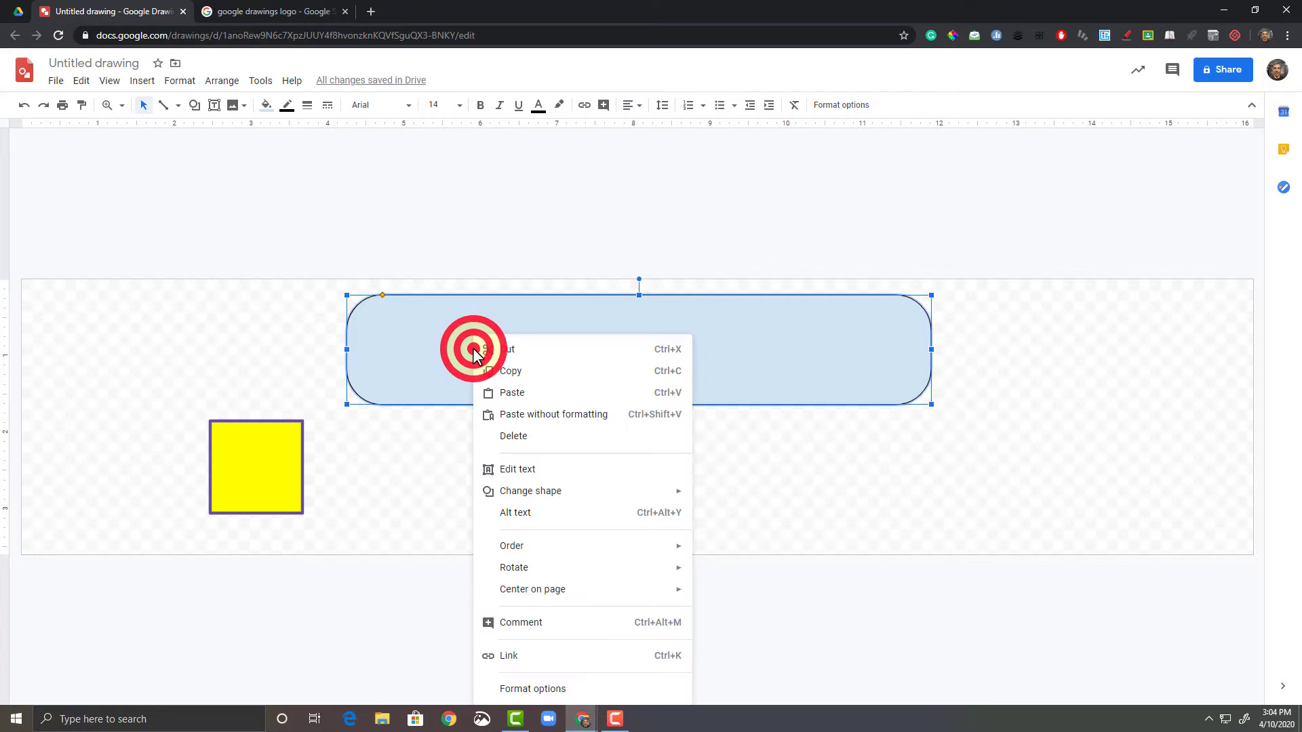
mouse_move(595, 551)
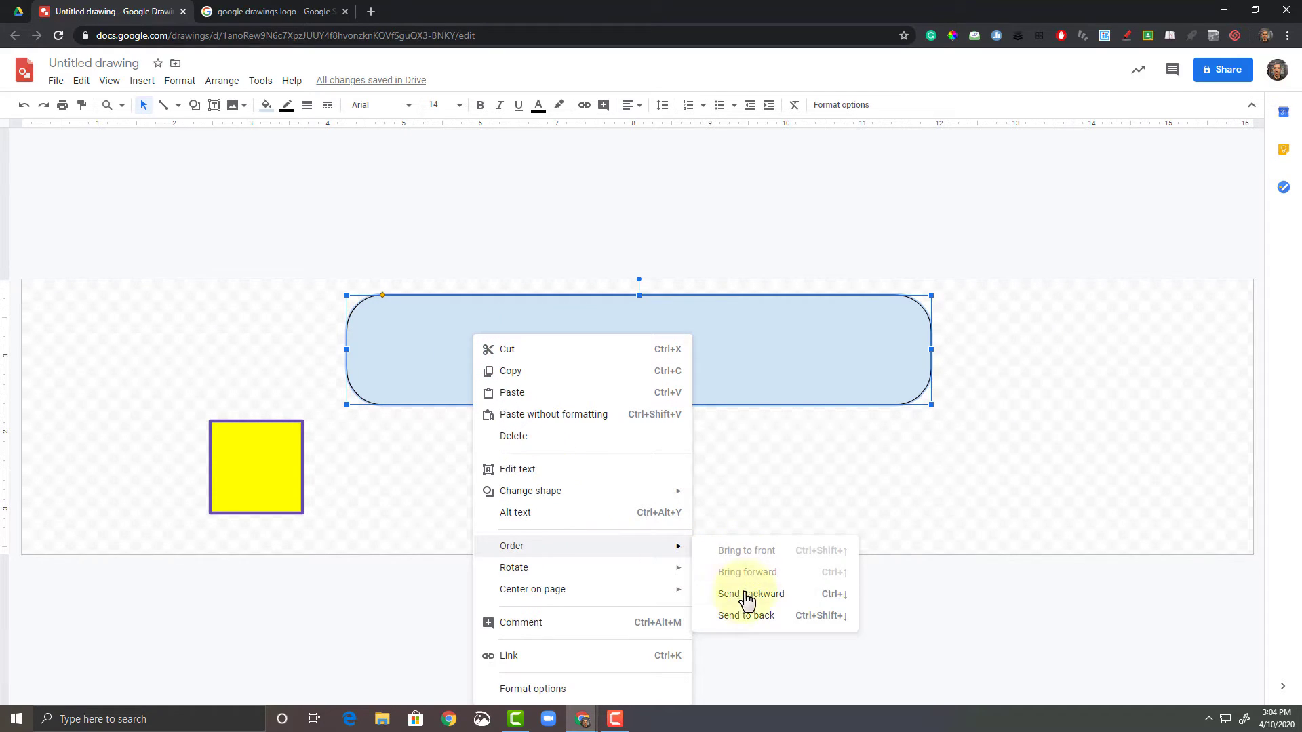
click(749, 616)
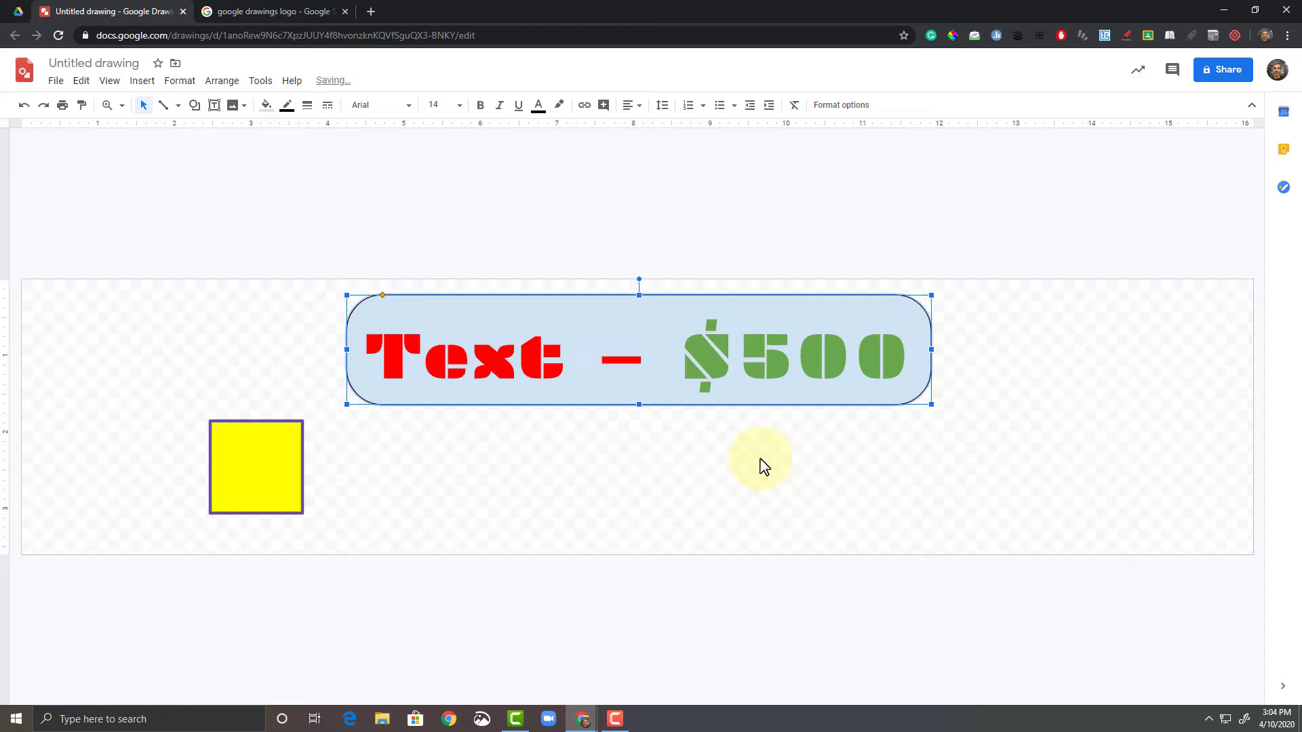
drag(614, 293, 613, 295)
click(630, 481)
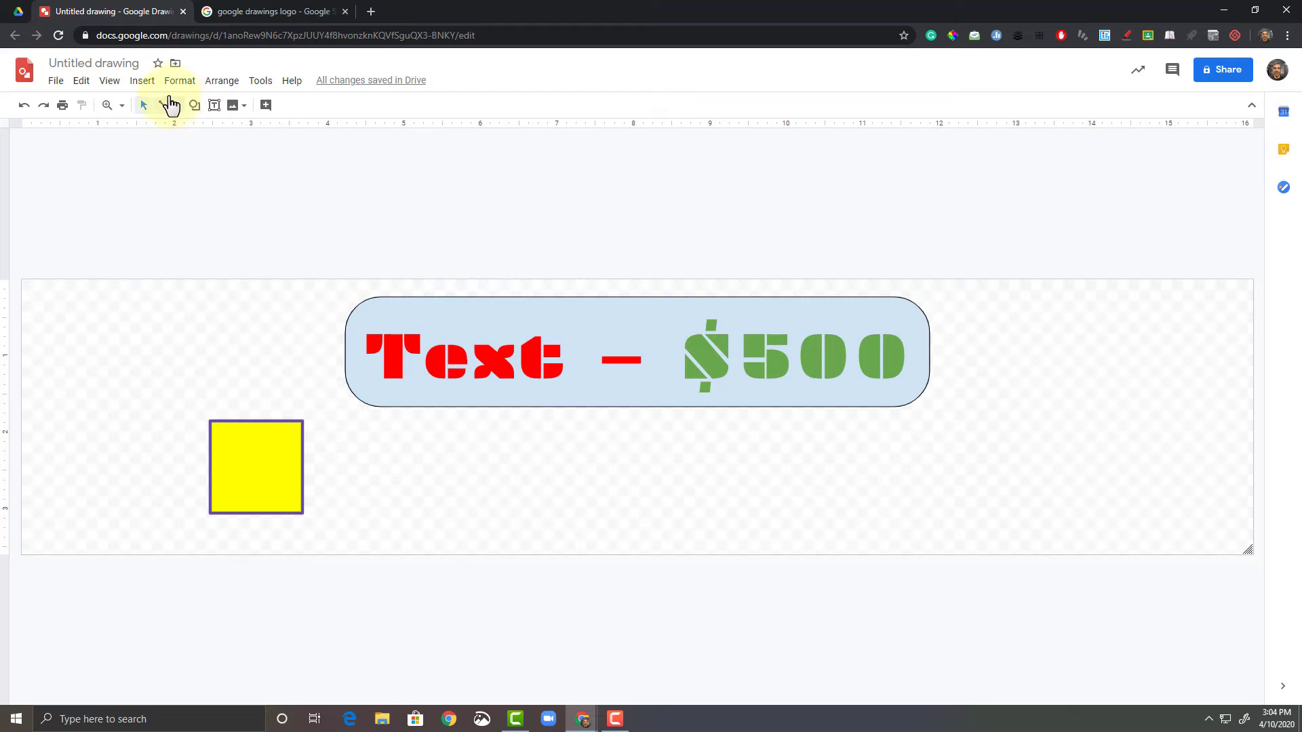
Insert a decagon, draw it below the banner text, and move it to the right of the rounded rectangle.
click(142, 82)
mouse_move(187, 158)
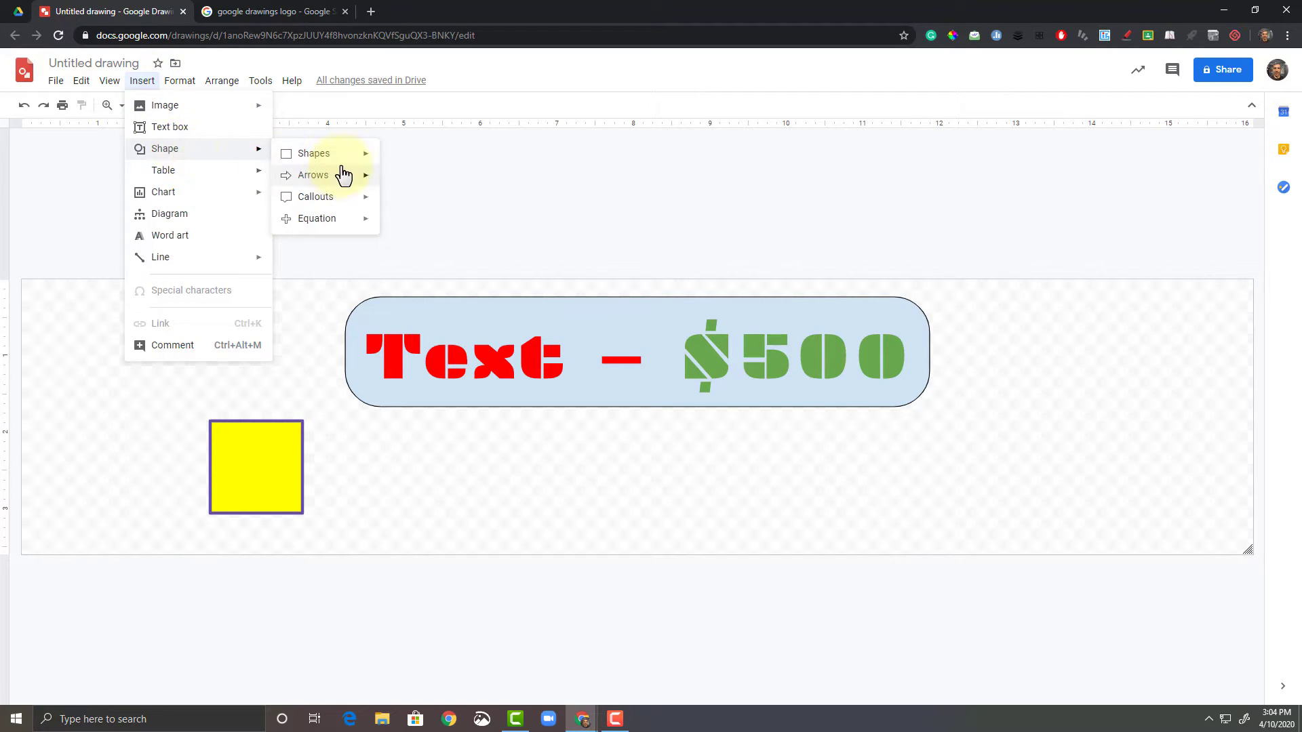
mouse_move(354, 163)
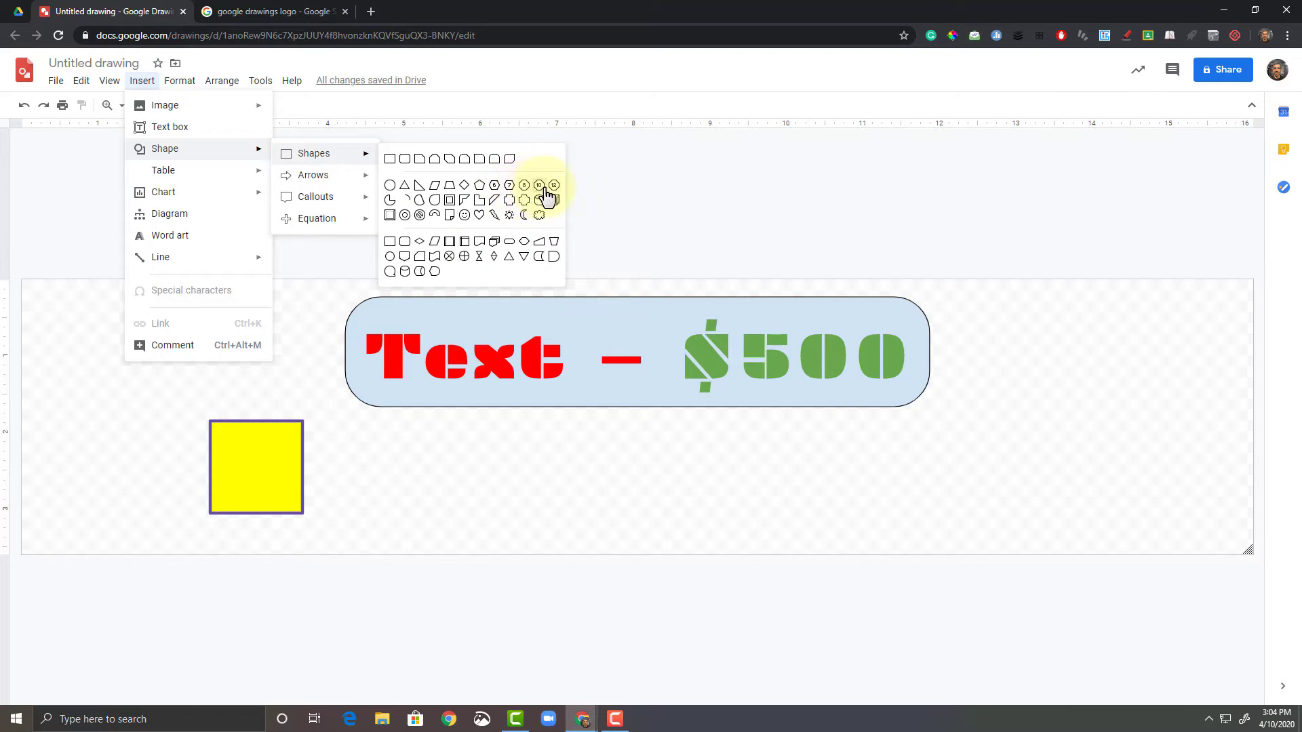
click(539, 190)
drag(506, 424, 668, 541)
drag(588, 489, 472, 482)
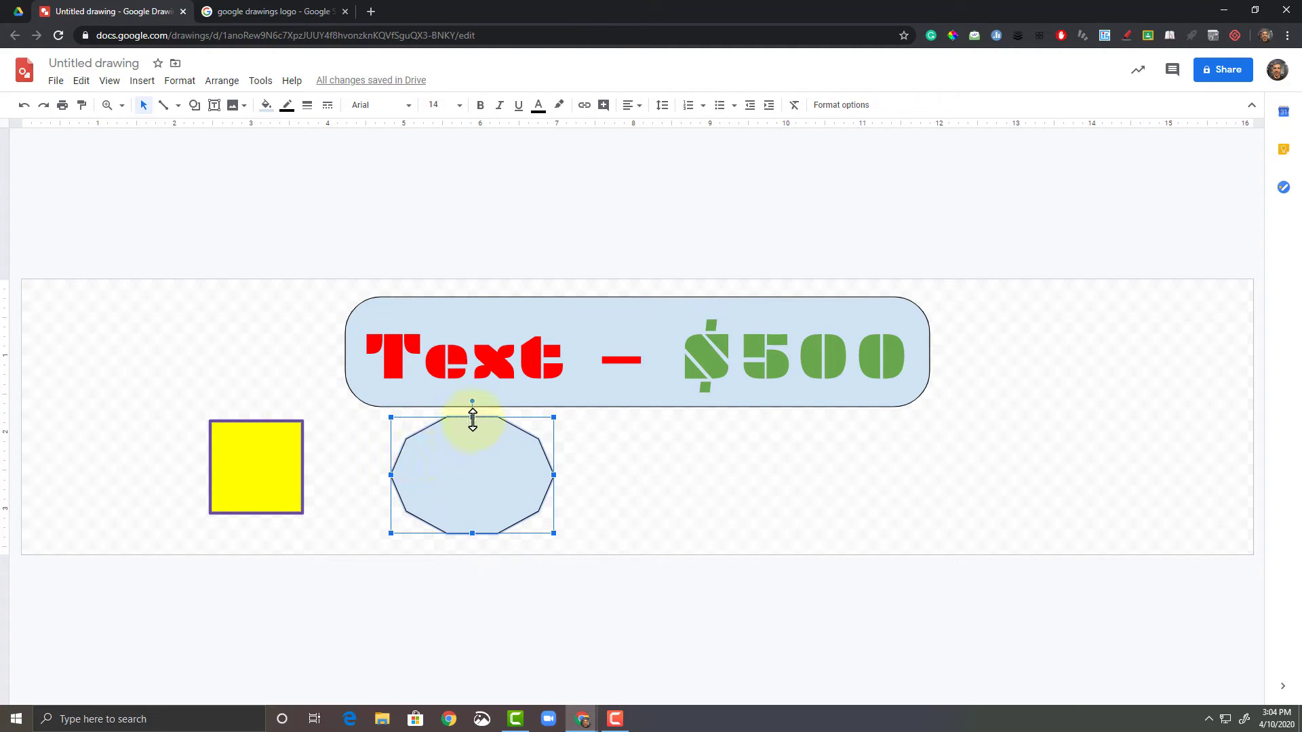
drag(474, 487, 1030, 440)
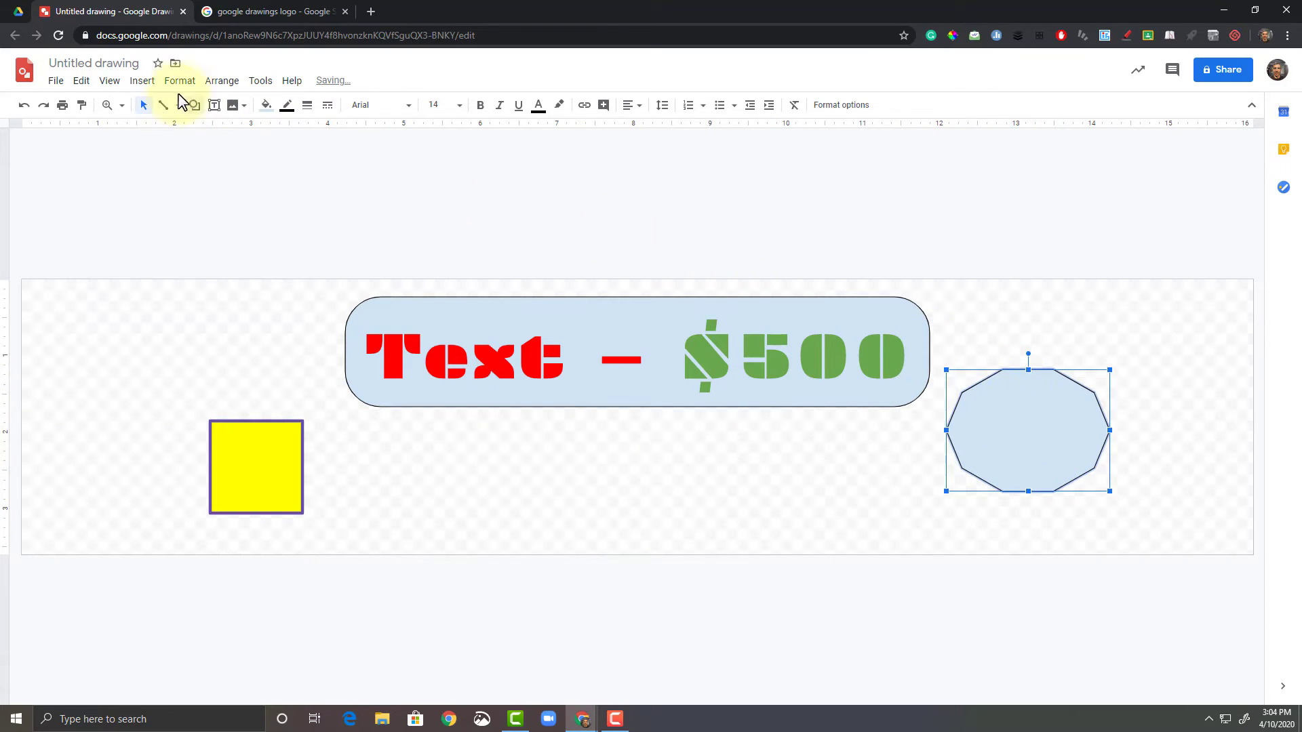
Insert a right arrow shape and draw it below the word "Text", to the right of the yellow square.
click(142, 81)
mouse_move(252, 166)
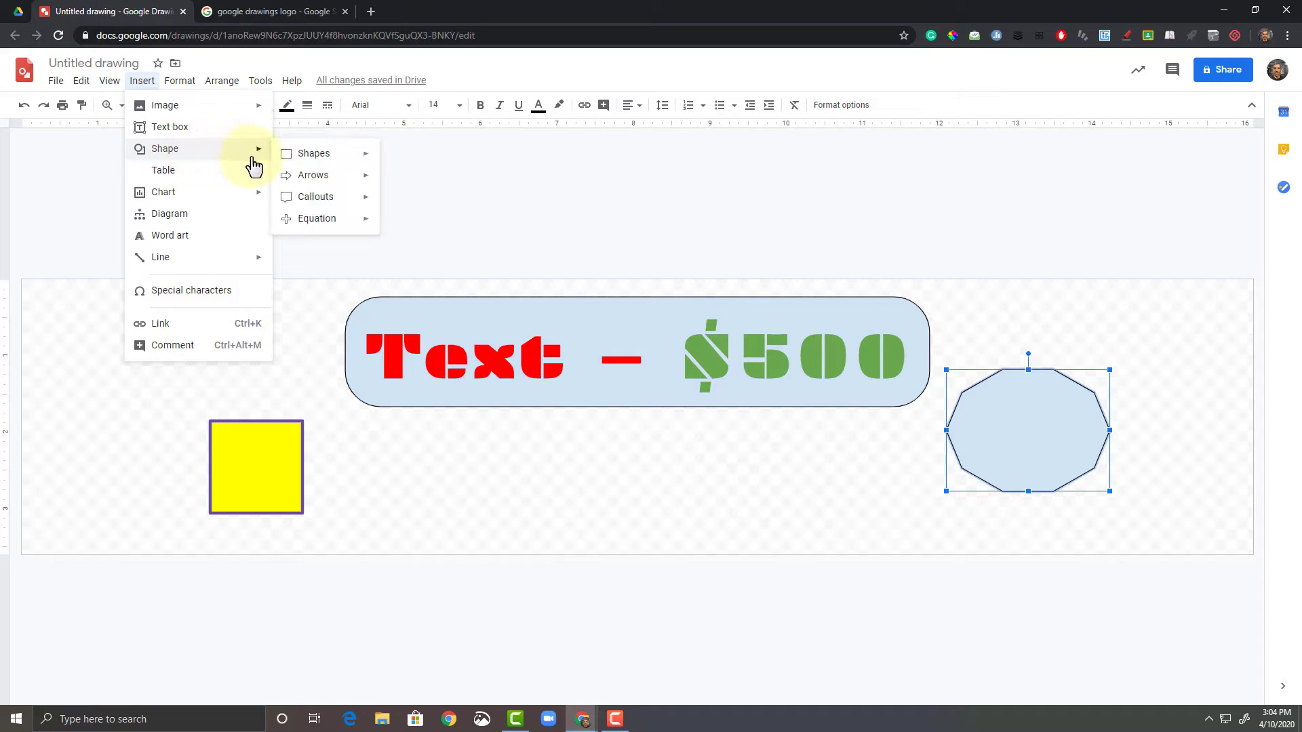
mouse_move(327, 160)
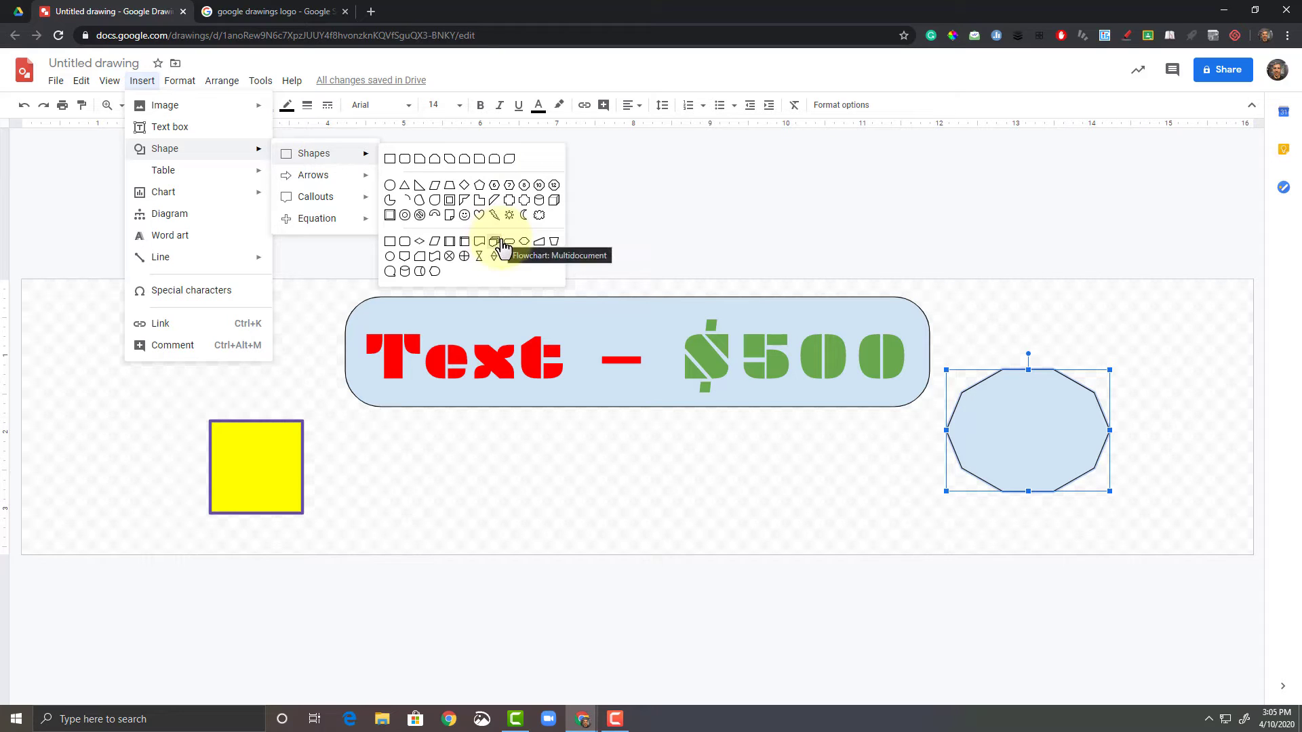
mouse_move(358, 183)
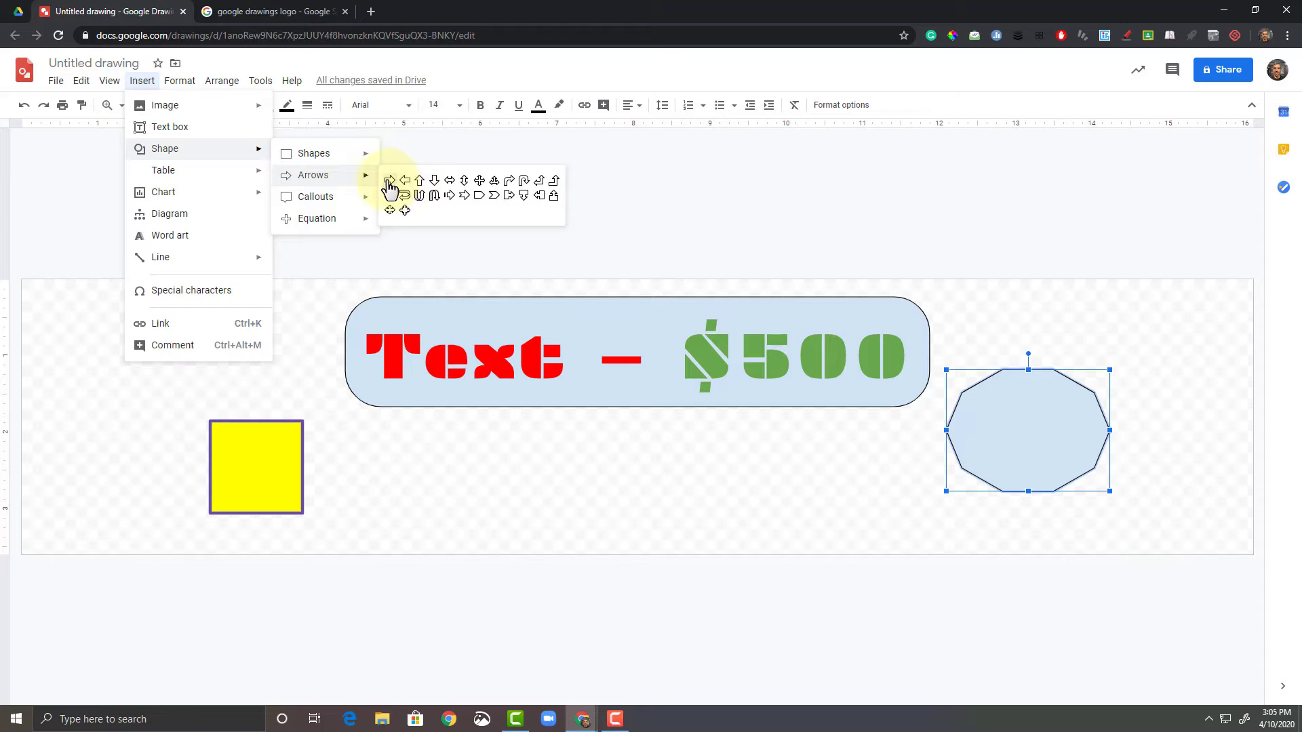
click(389, 180)
drag(402, 424, 590, 515)
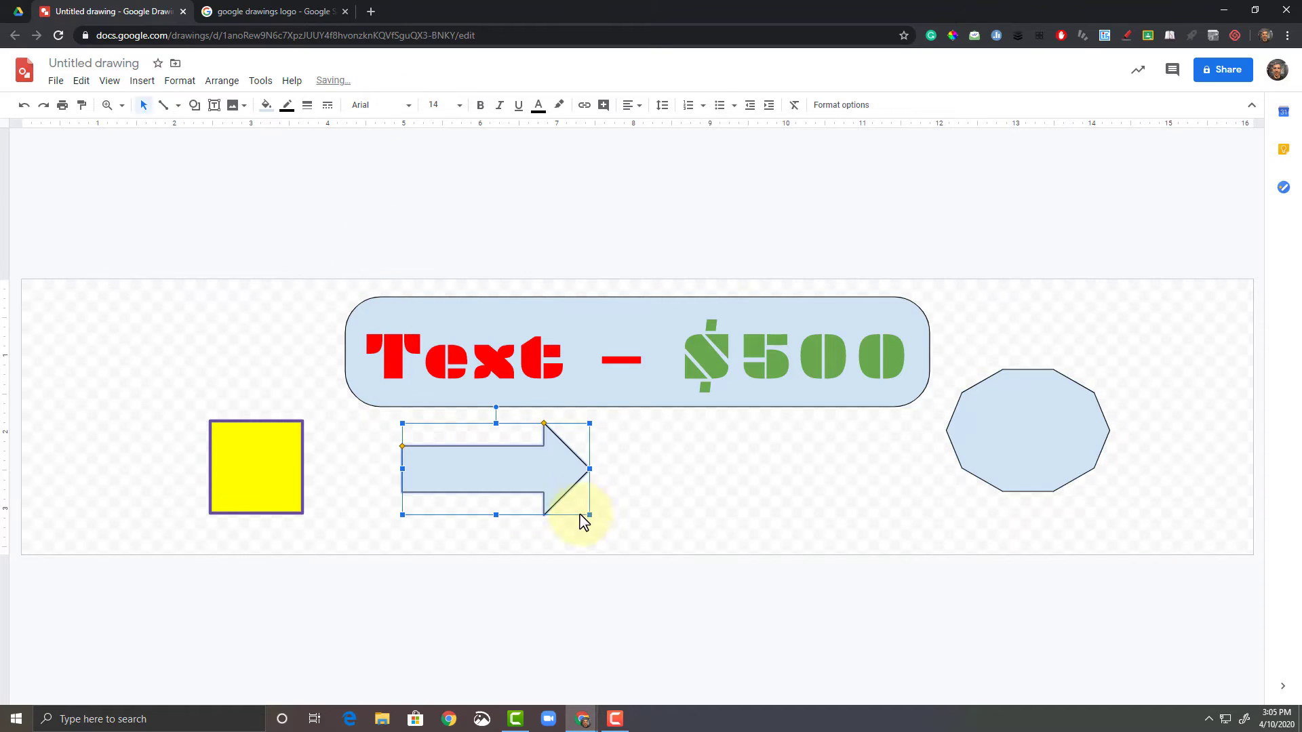
Move the arrow toward the centre beneath the text and reshape it with a longer head and a thinner shaft.
drag(542, 425, 657, 477)
click(671, 480)
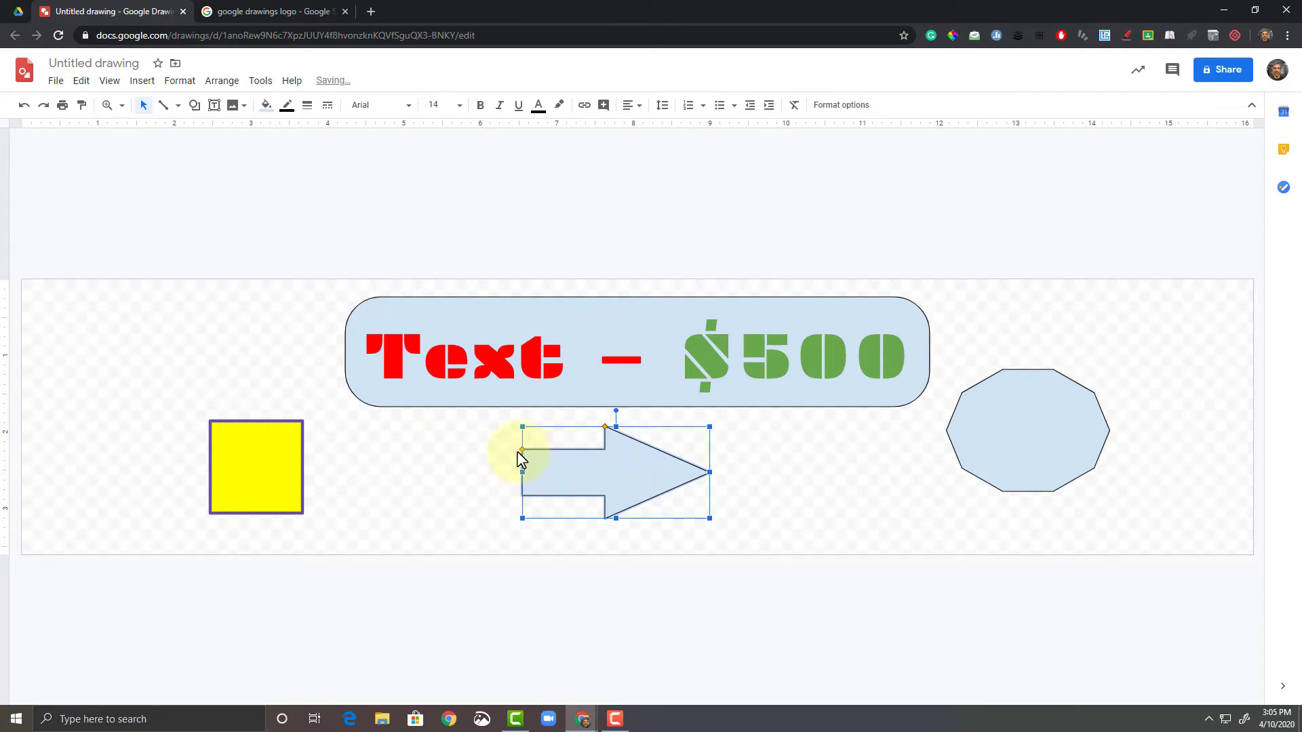
click(478, 466)
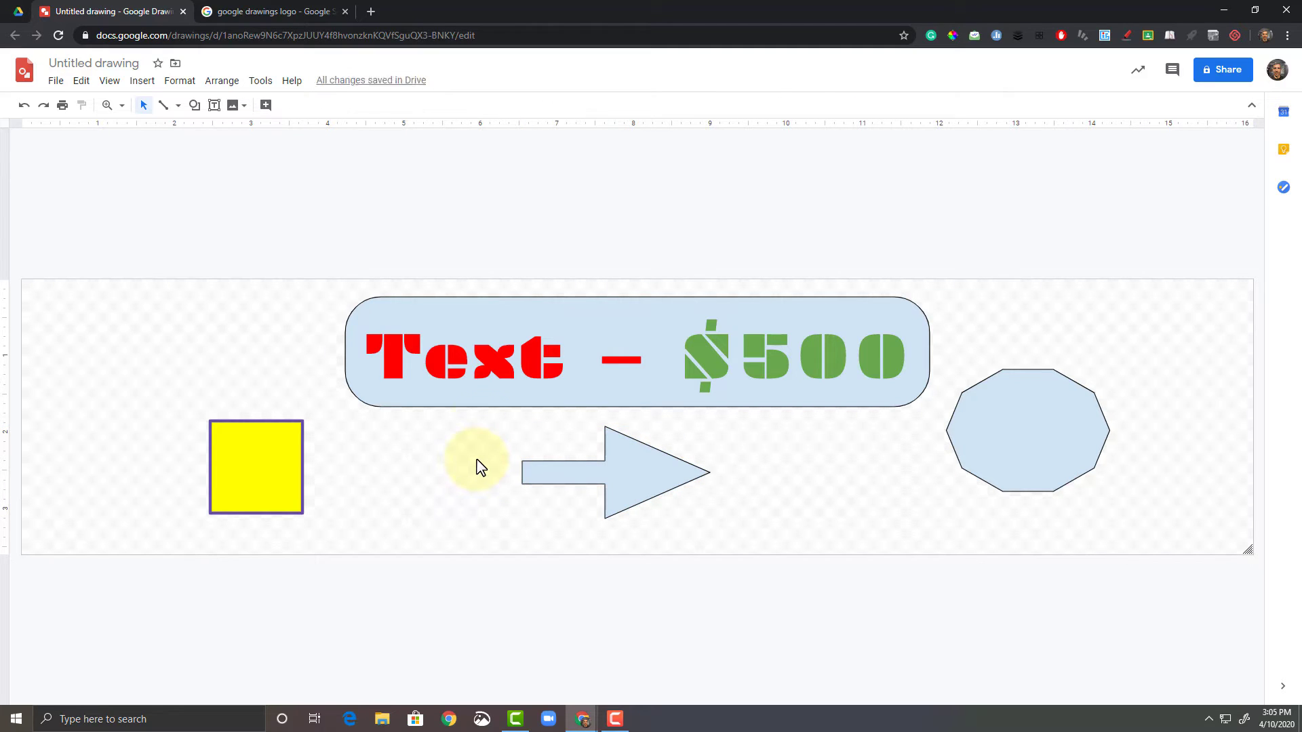
Insert an 8-point star, draw it above and left of the yellow square, and make its points narrower and sharper.
click(141, 80)
mouse_move(199, 163)
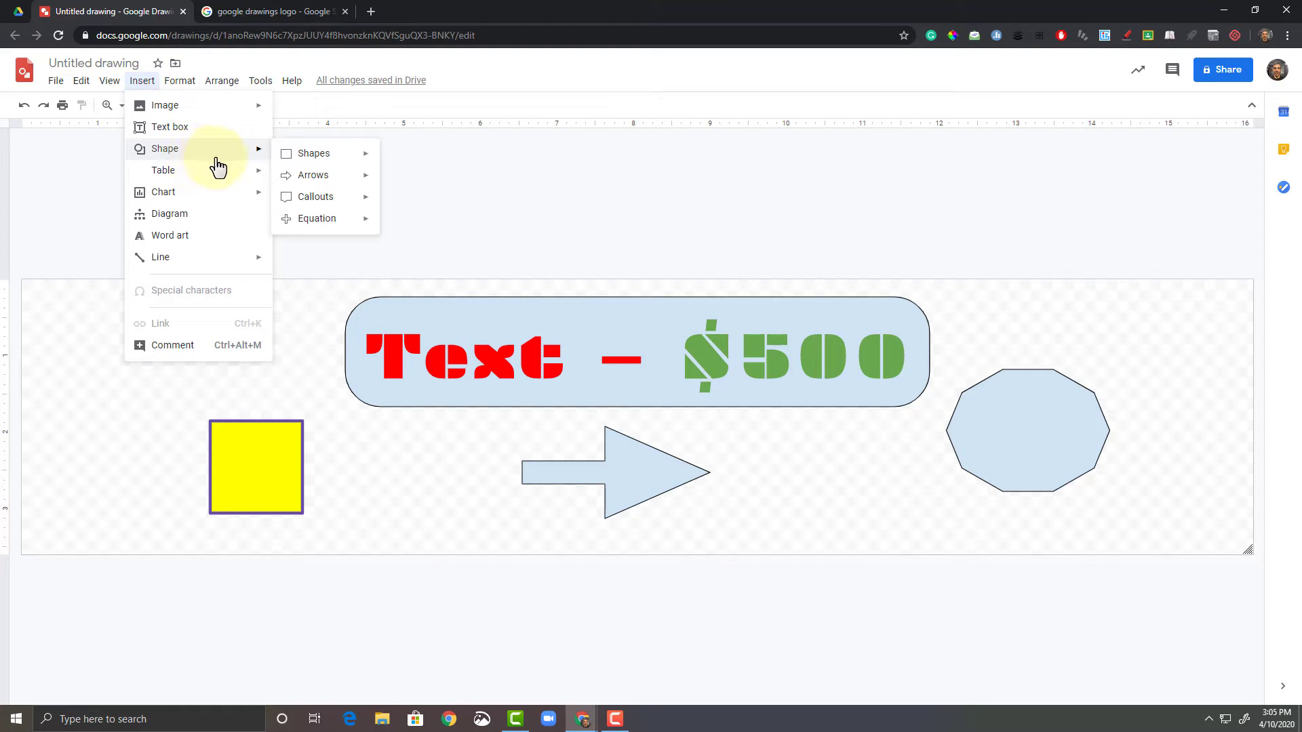
mouse_move(327, 183)
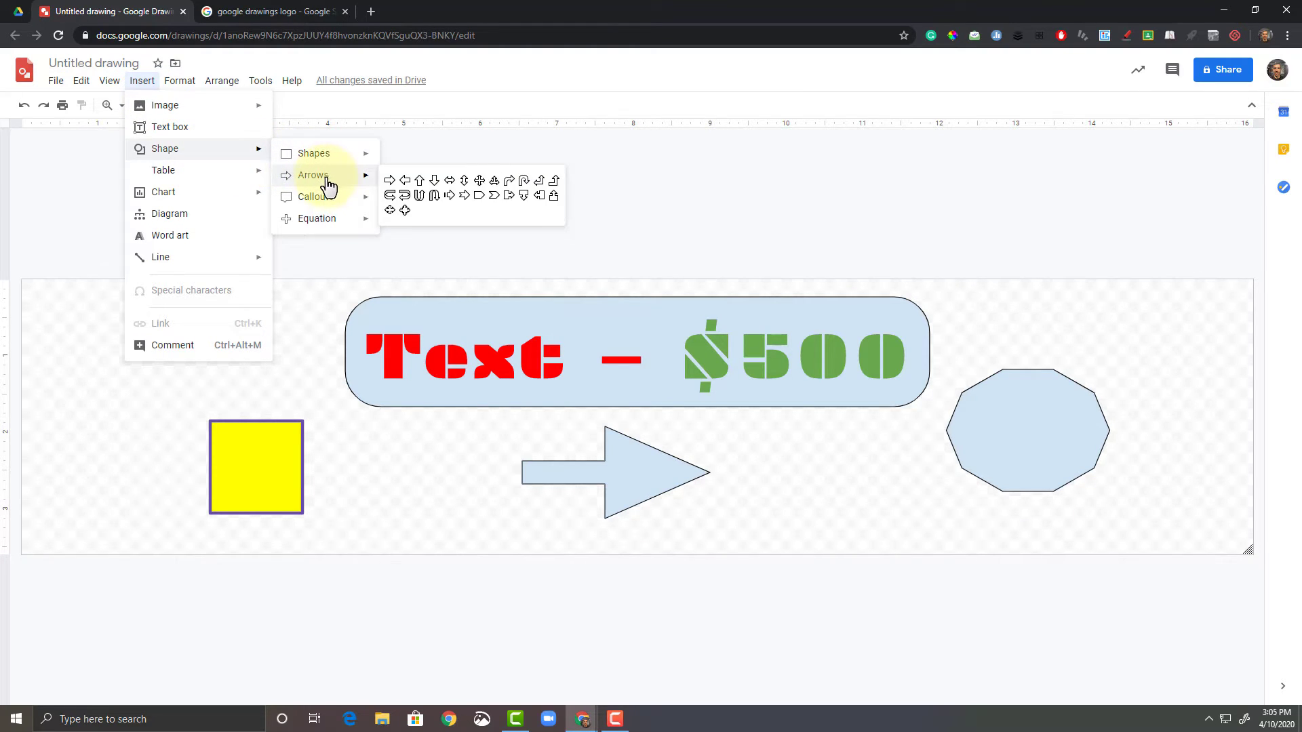
mouse_move(337, 205)
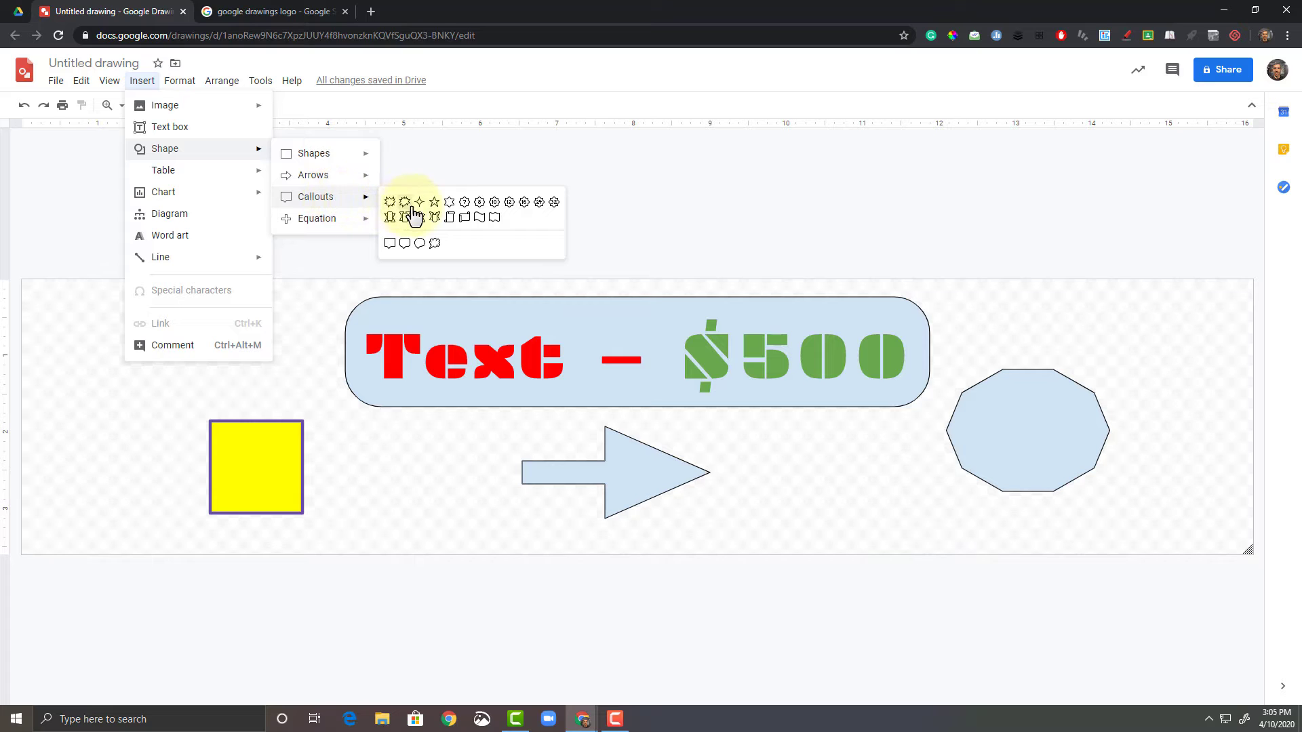
click(479, 204)
drag(76, 326, 203, 446)
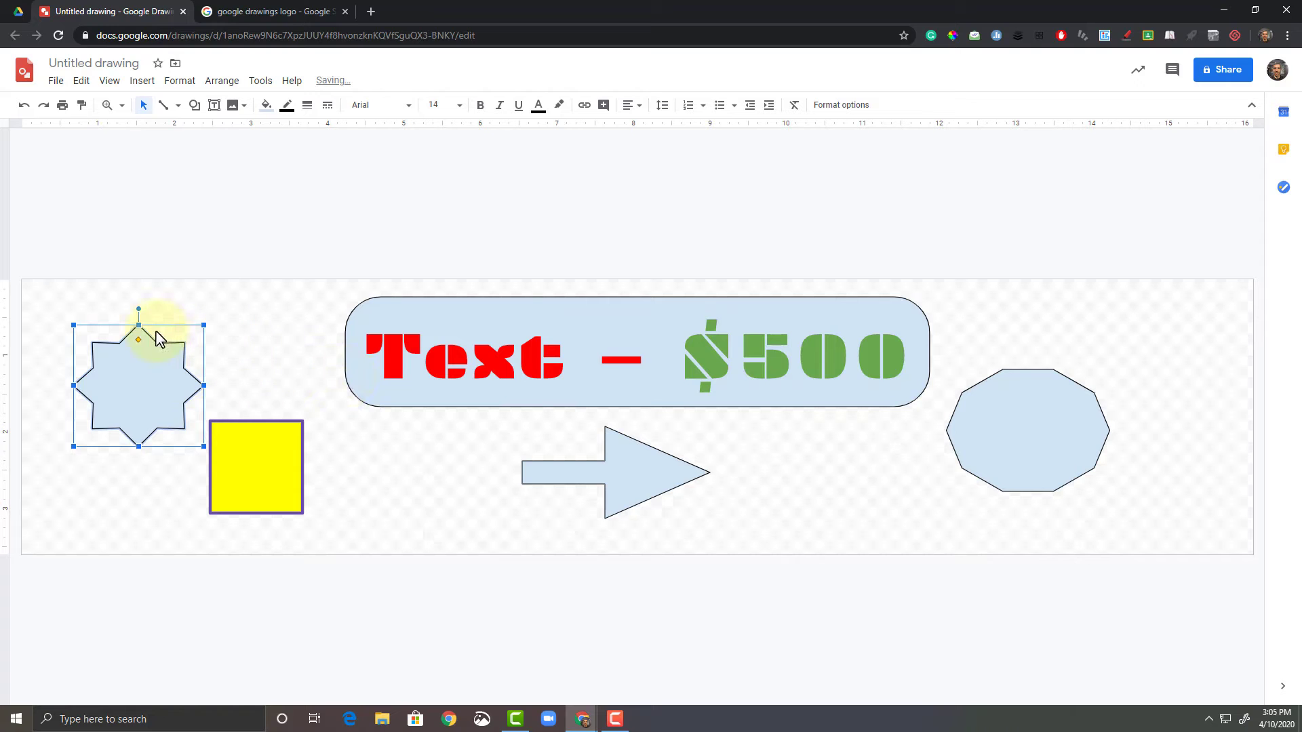
drag(137, 341, 135, 325)
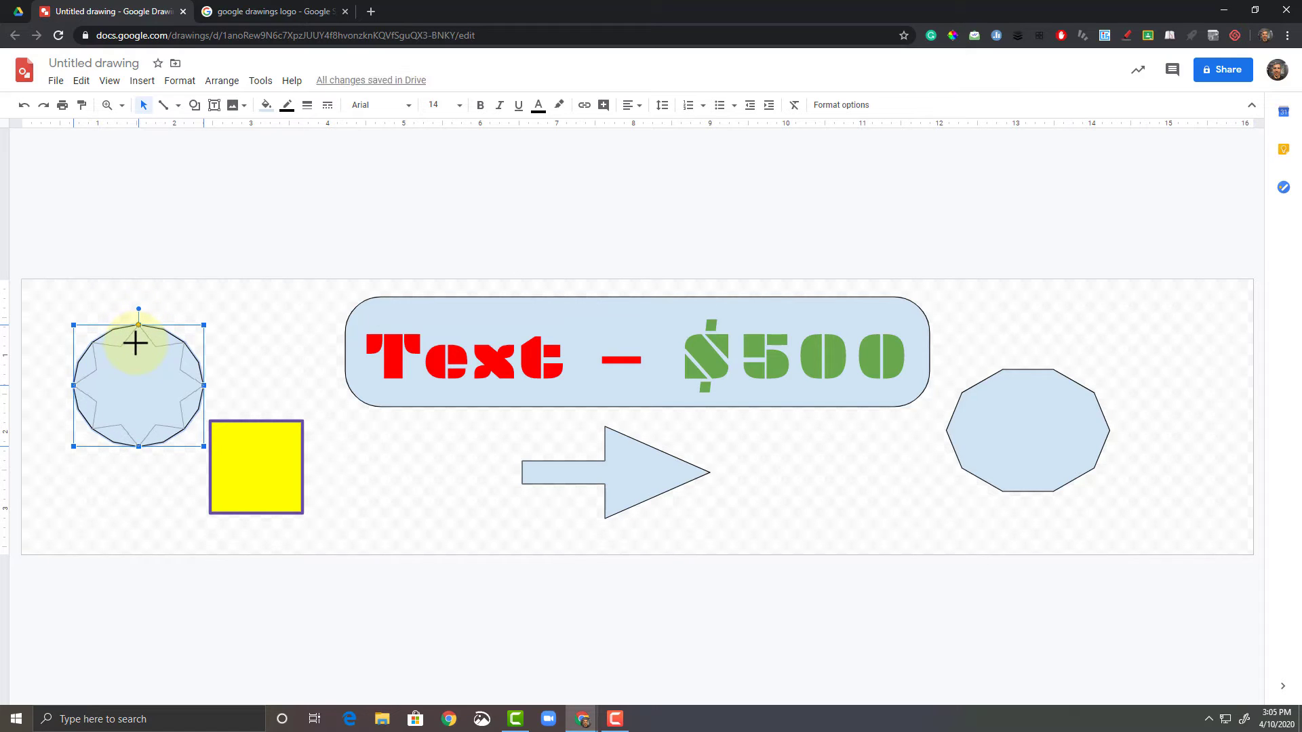
key(ctrl+z)
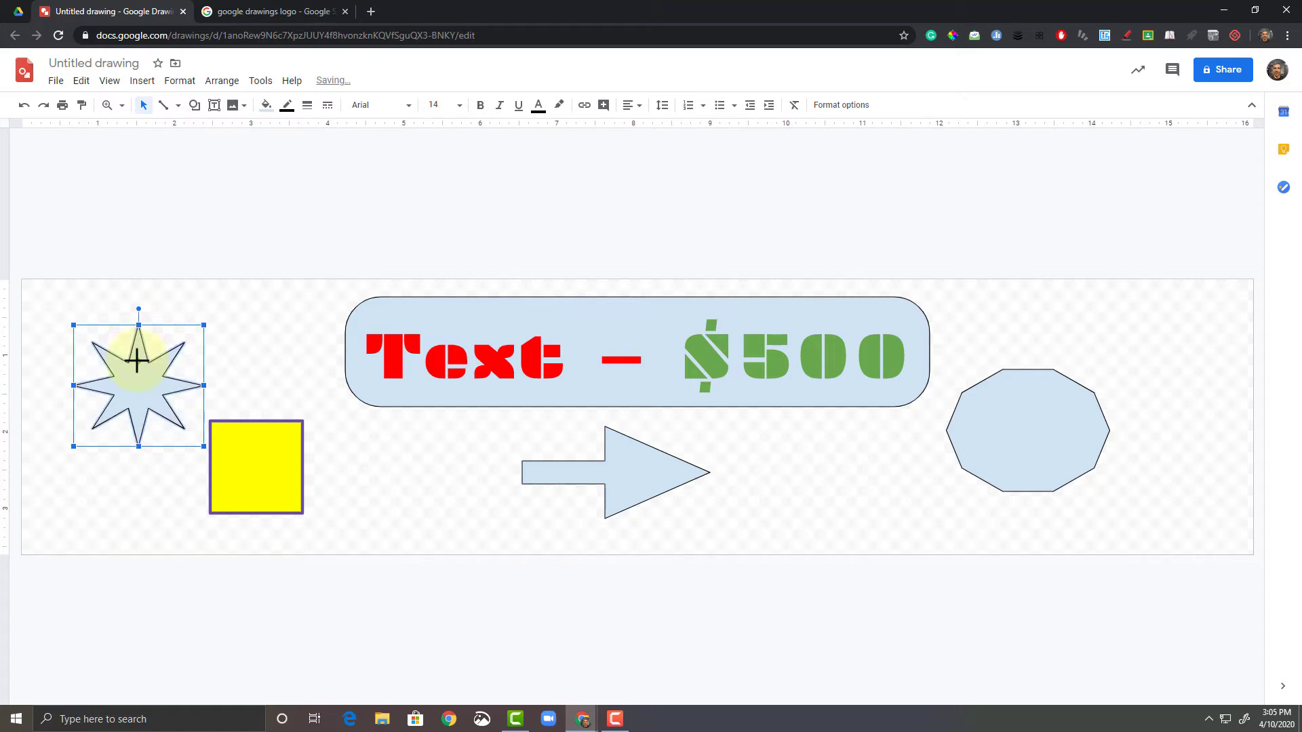
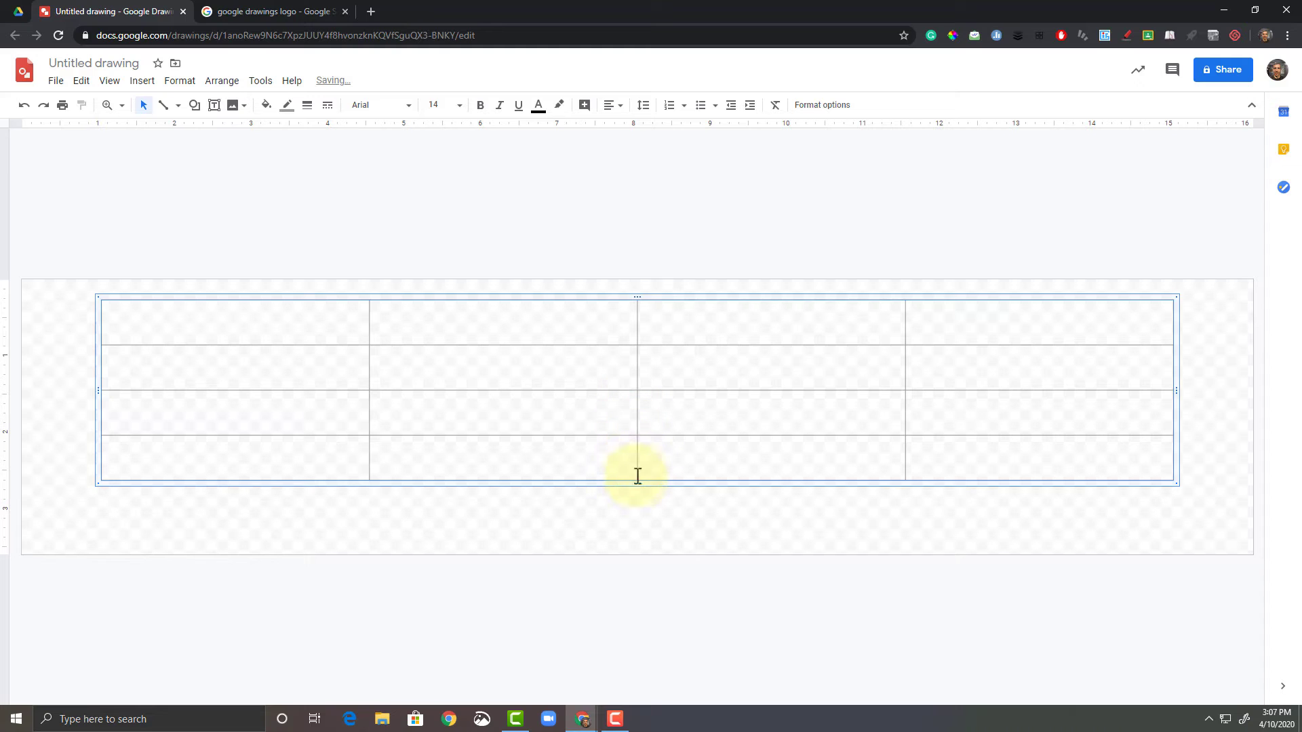
Make the four-by-four table taller and less than half its width, and shift it toward the left edge of the canvas.
drag(637, 484, 668, 505)
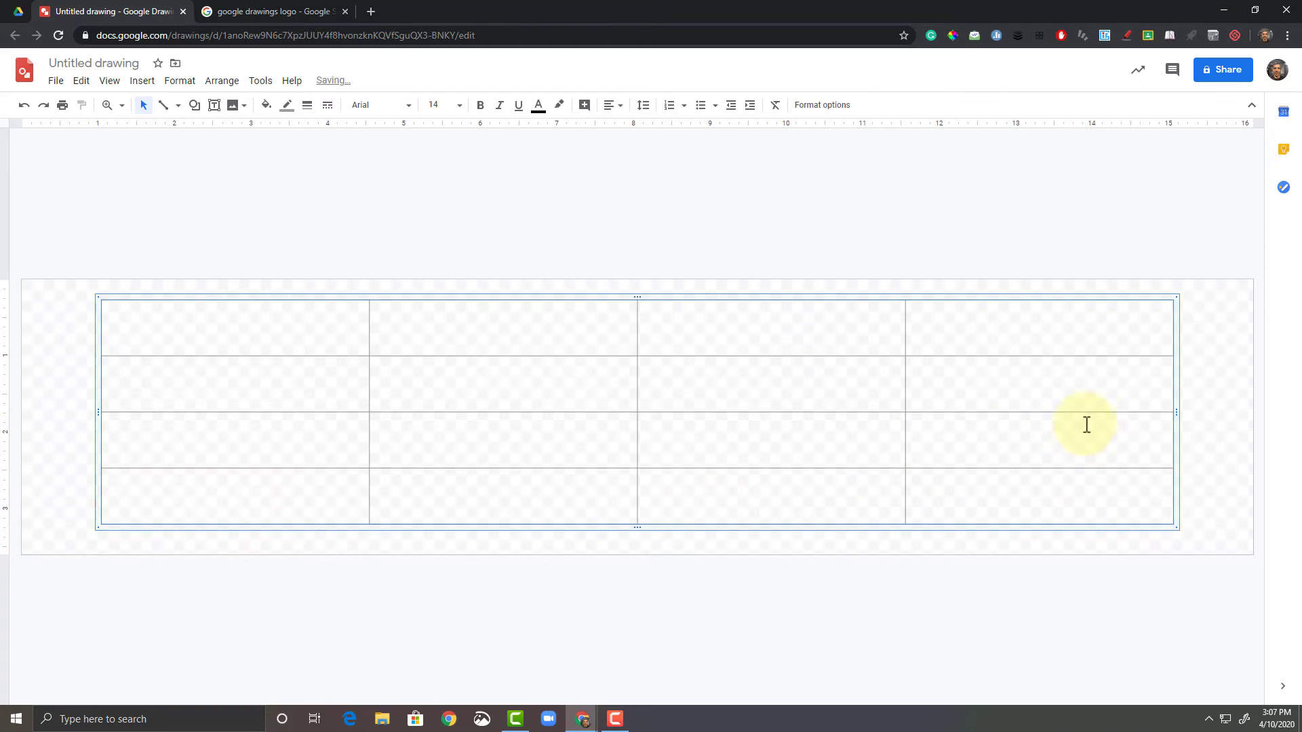
drag(1176, 409, 541, 400)
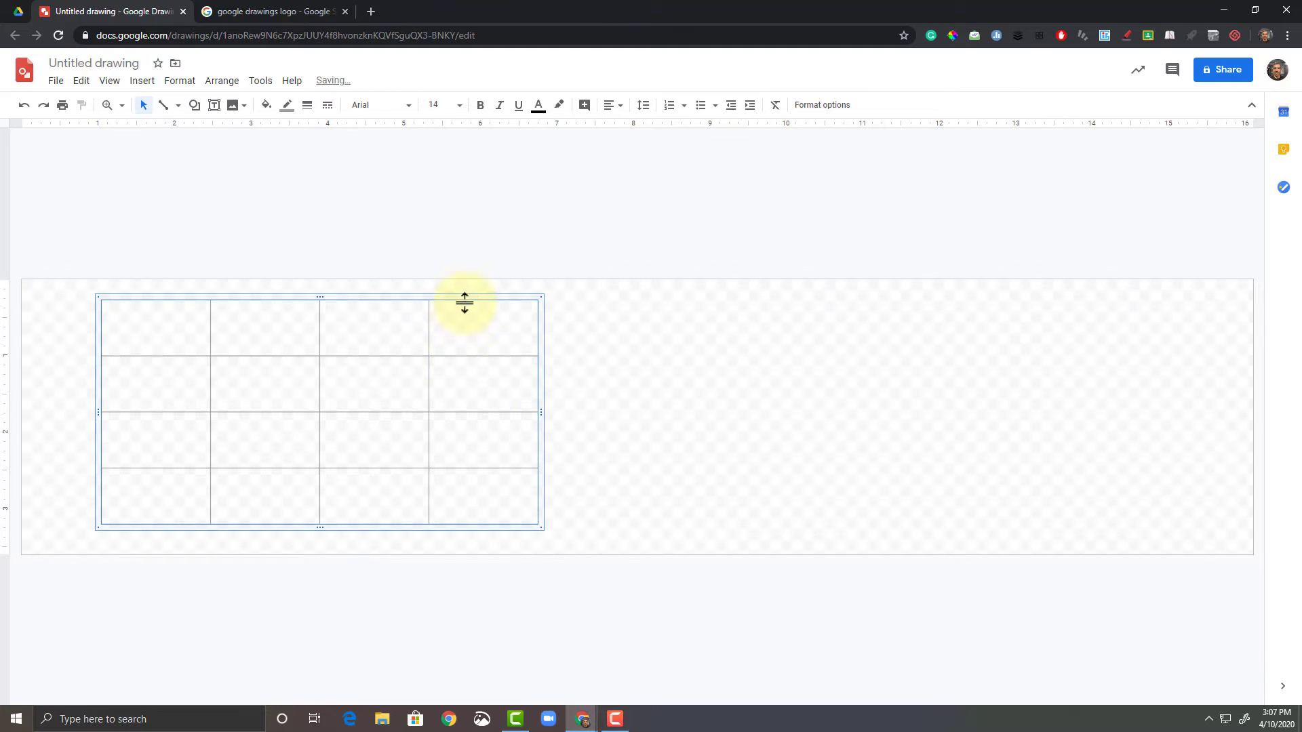
drag(467, 296, 427, 299)
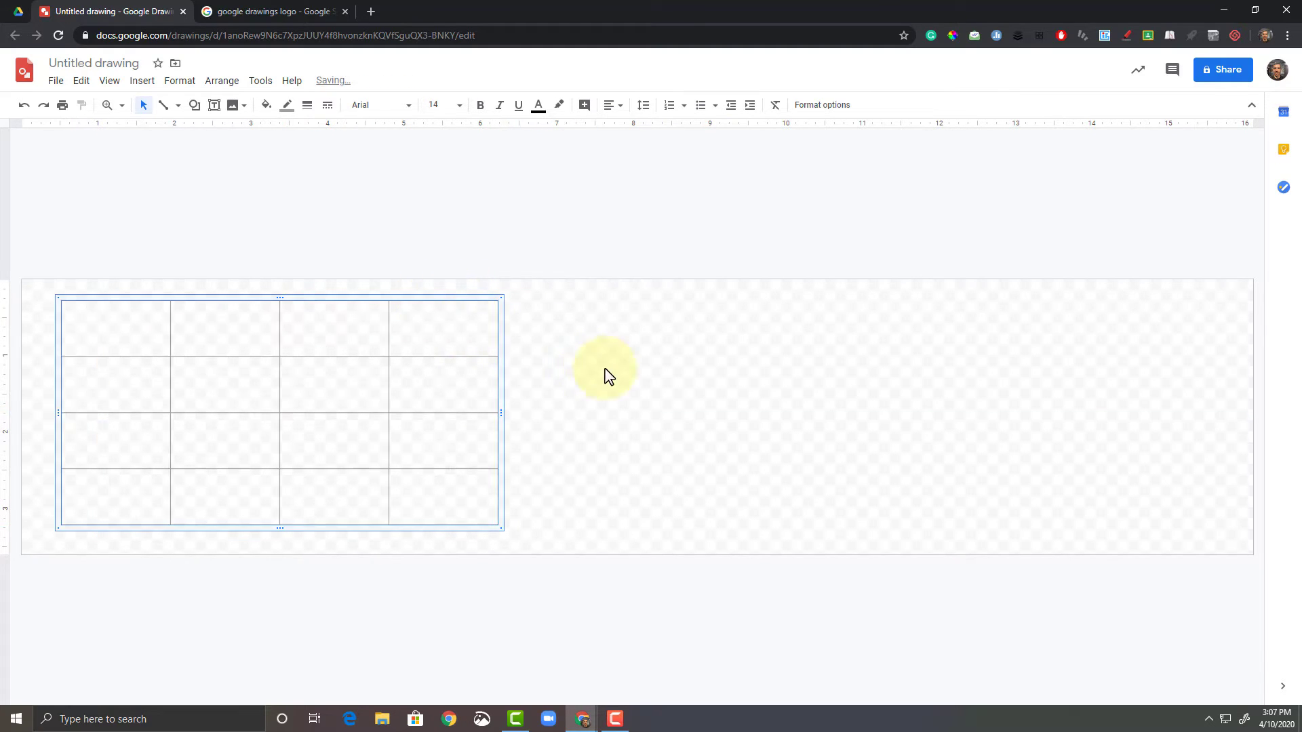
click(604, 372)
Enter 1, 2, 3 and 4 down the table's last column, one number per row, and deselect the table.
click(465, 345)
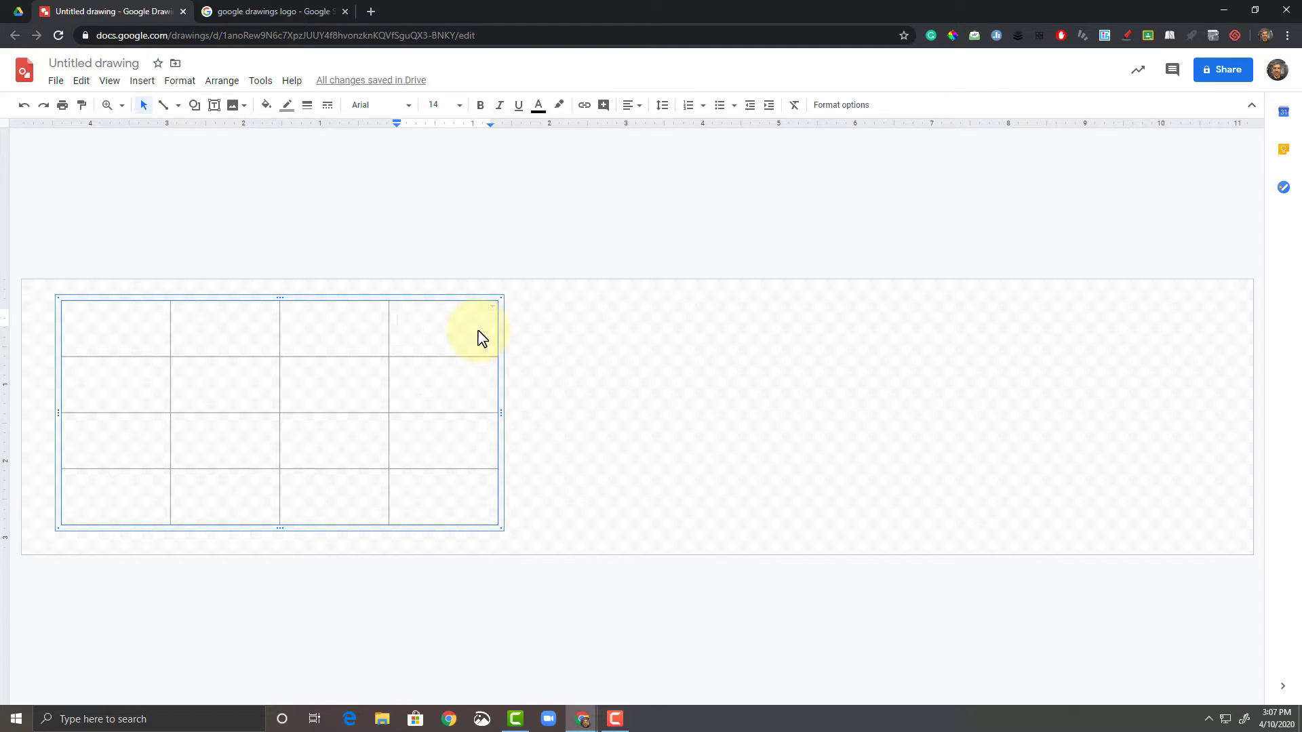
text(1)
click(434, 377)
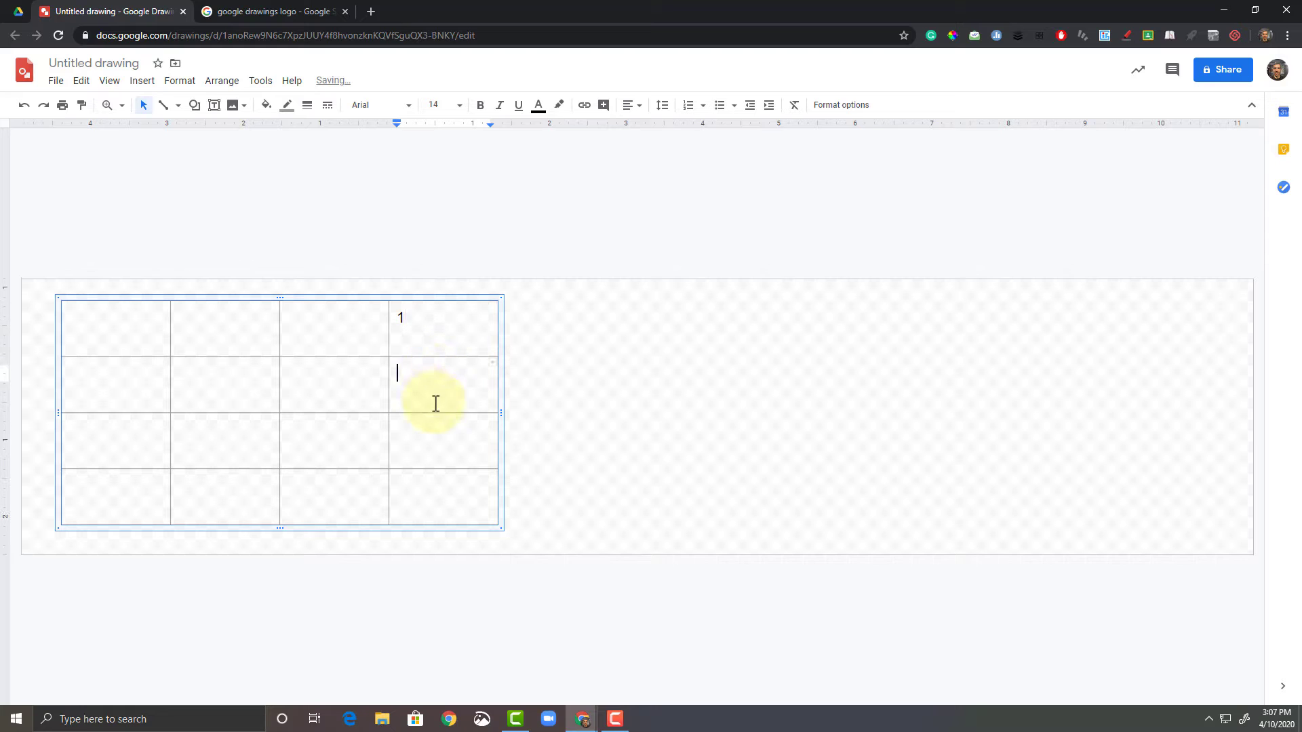
text(2)
click(423, 432)
text(3)
click(420, 486)
text(4)
drag(451, 498, 108, 329)
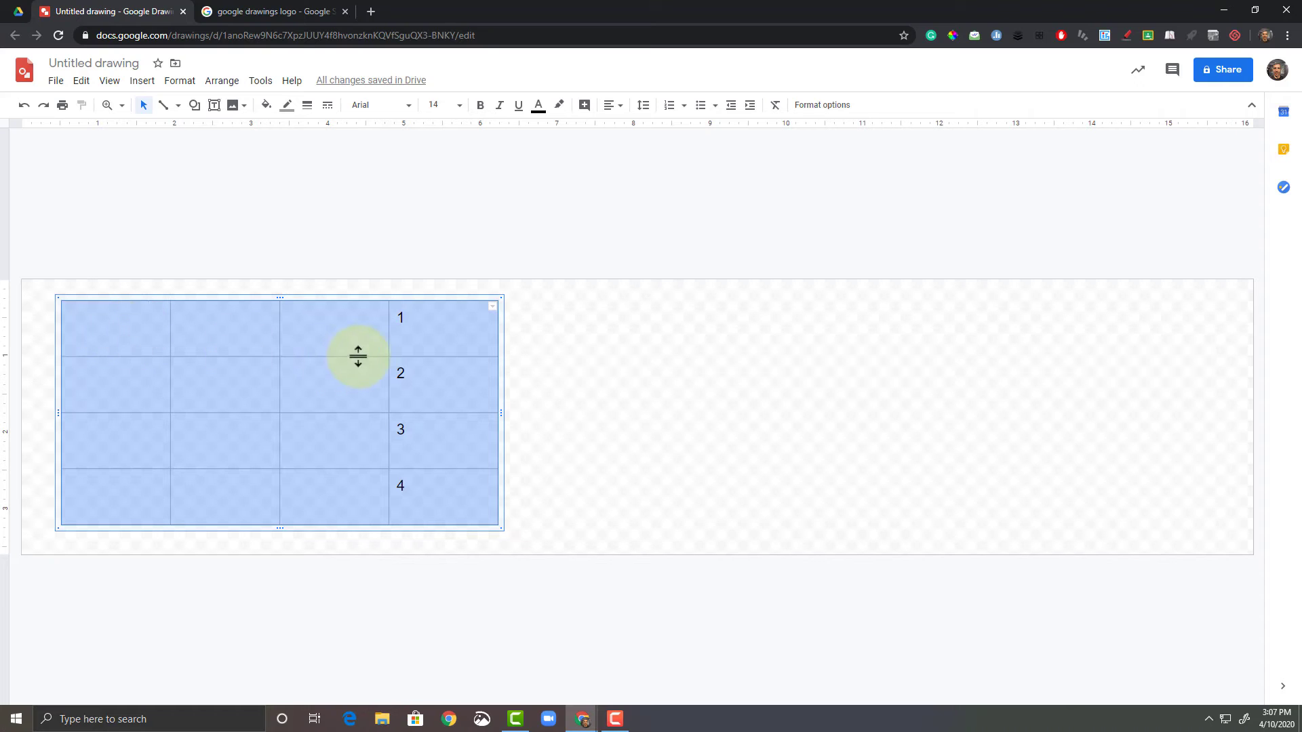
click(499, 353)
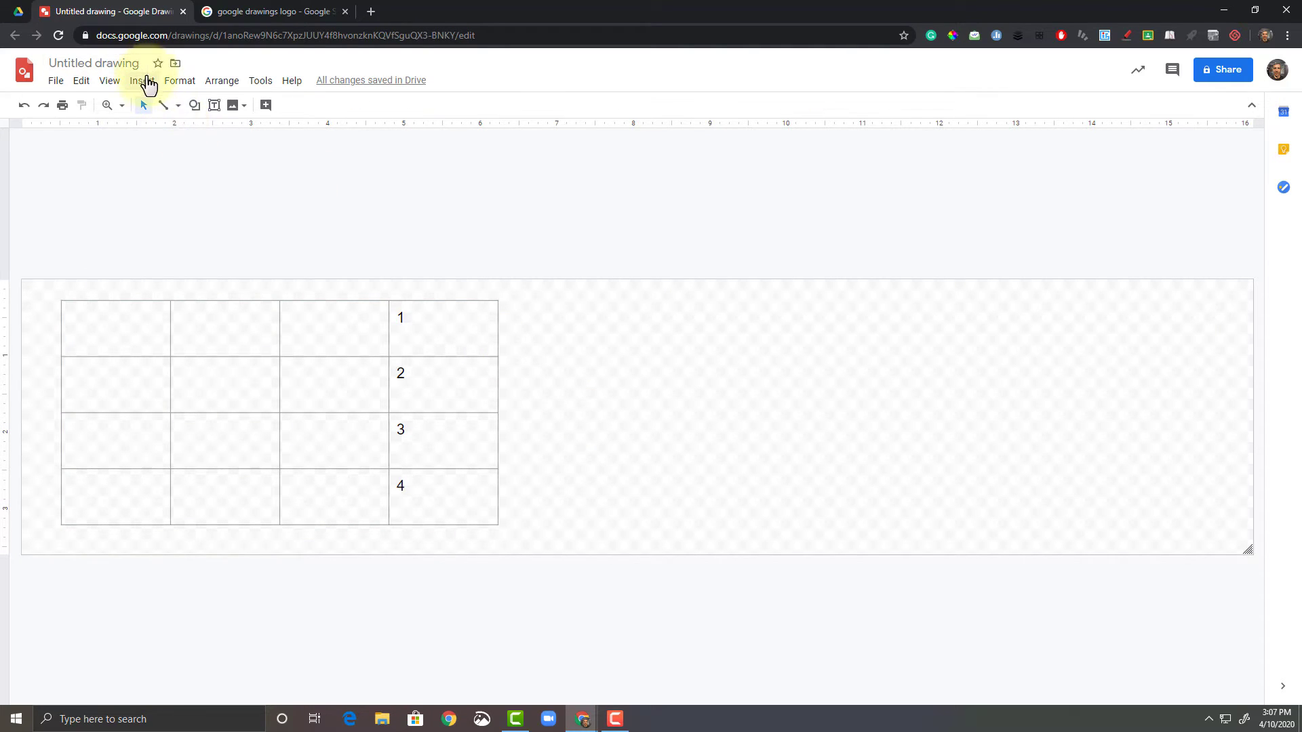
Insert a pie chart into the drawing to the right of the table.
click(144, 82)
mouse_move(152, 112)
mouse_move(187, 195)
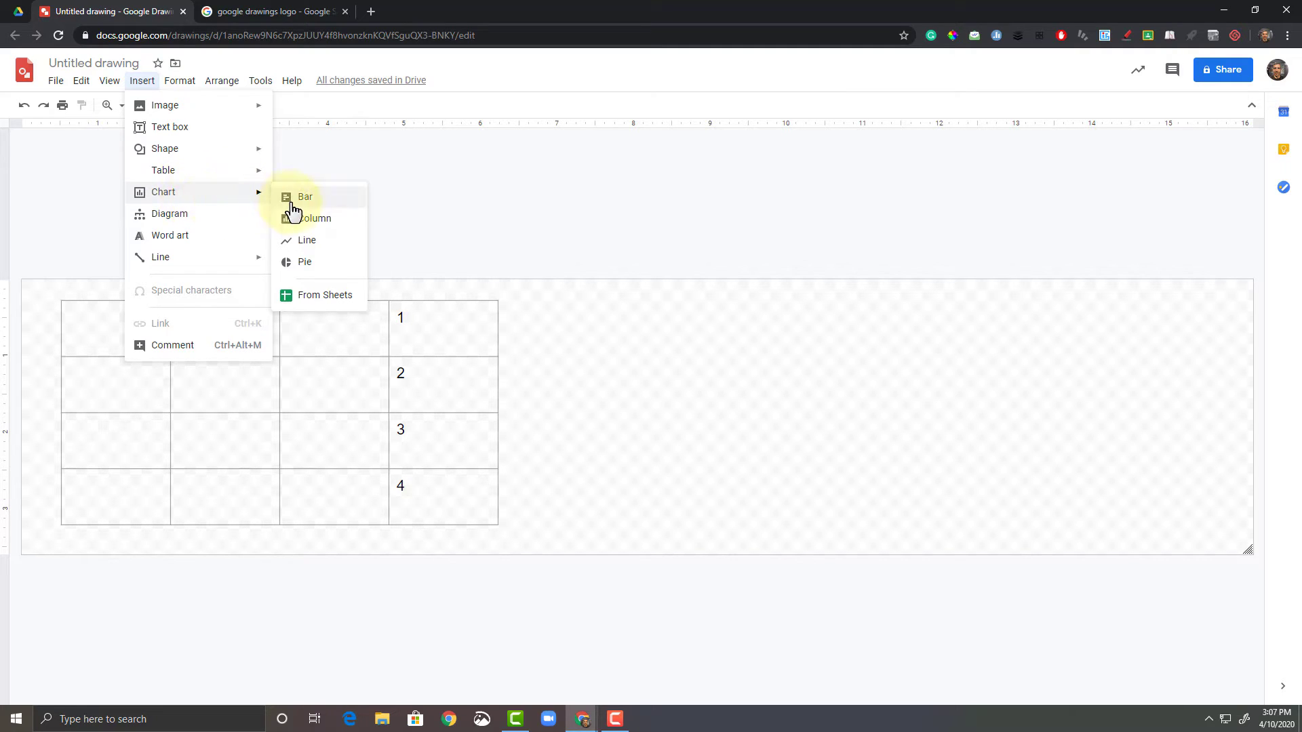
click(326, 271)
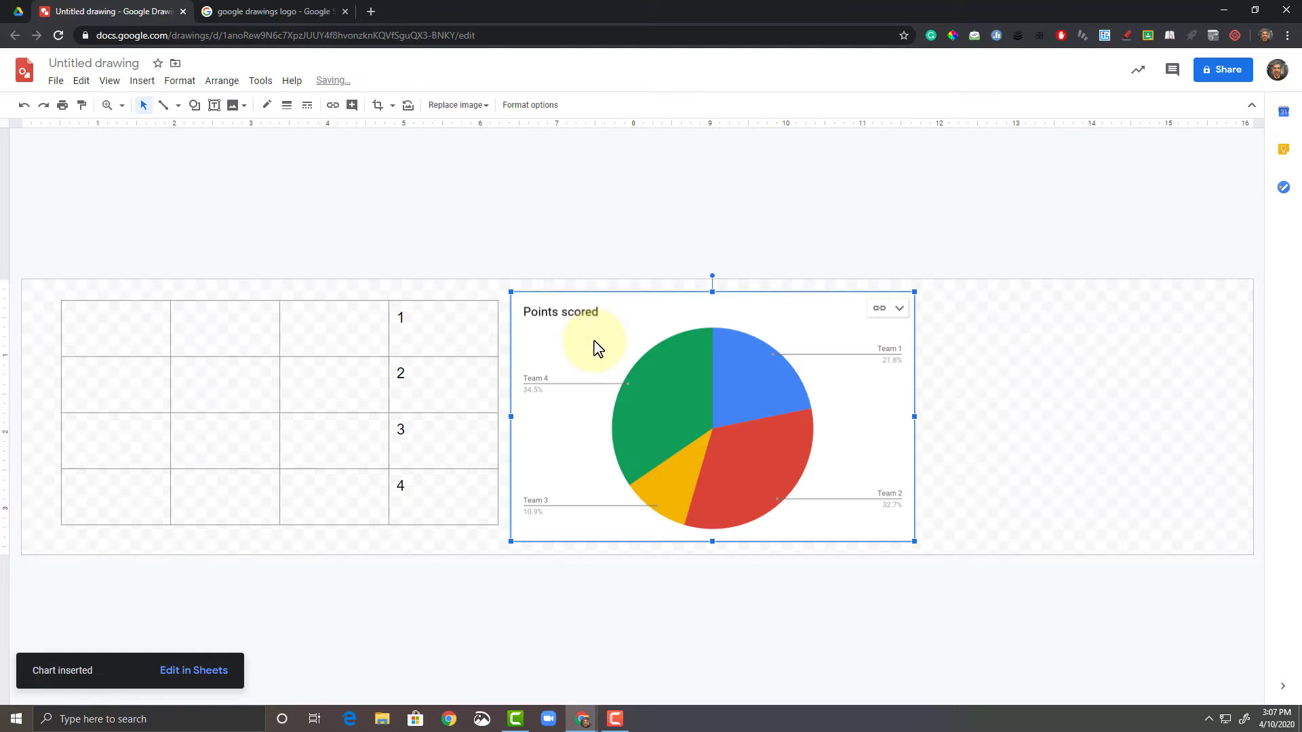
Move the pie chart slightly further right from the table and open its linked source spreadsheet.
drag(631, 296, 645, 296)
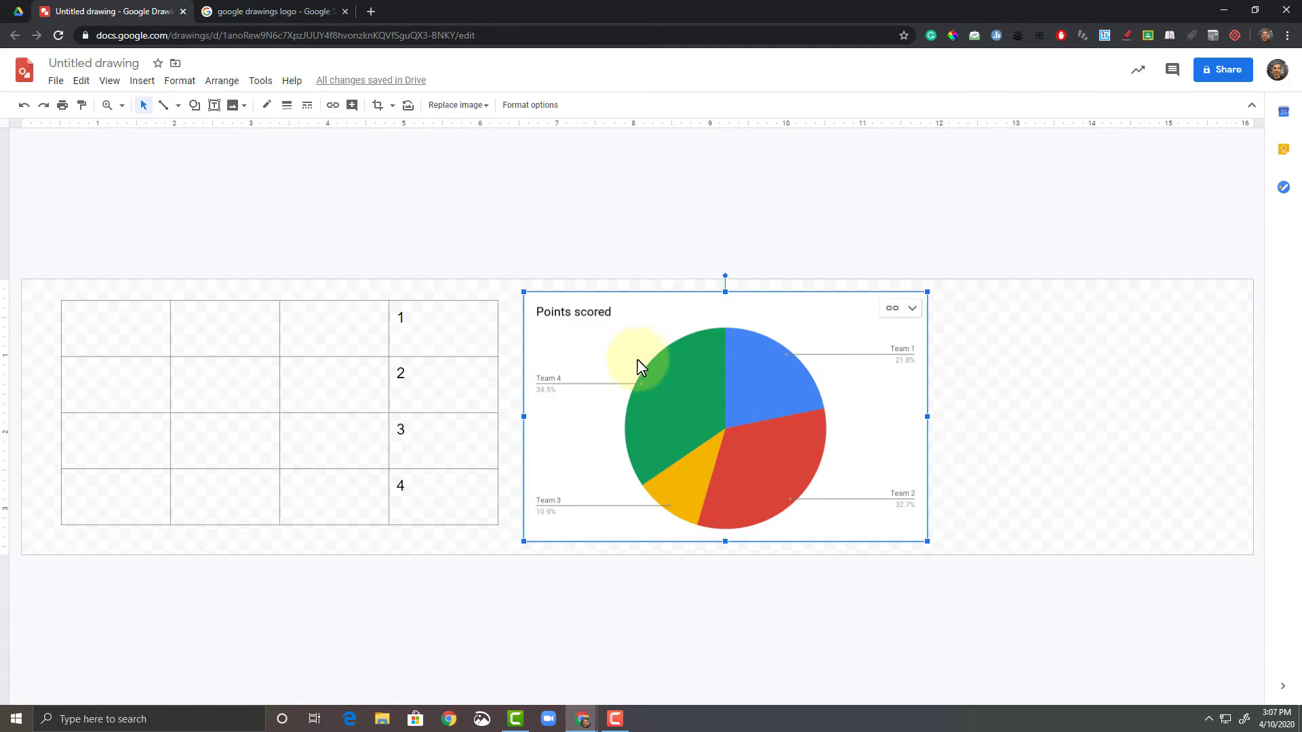
click(913, 308)
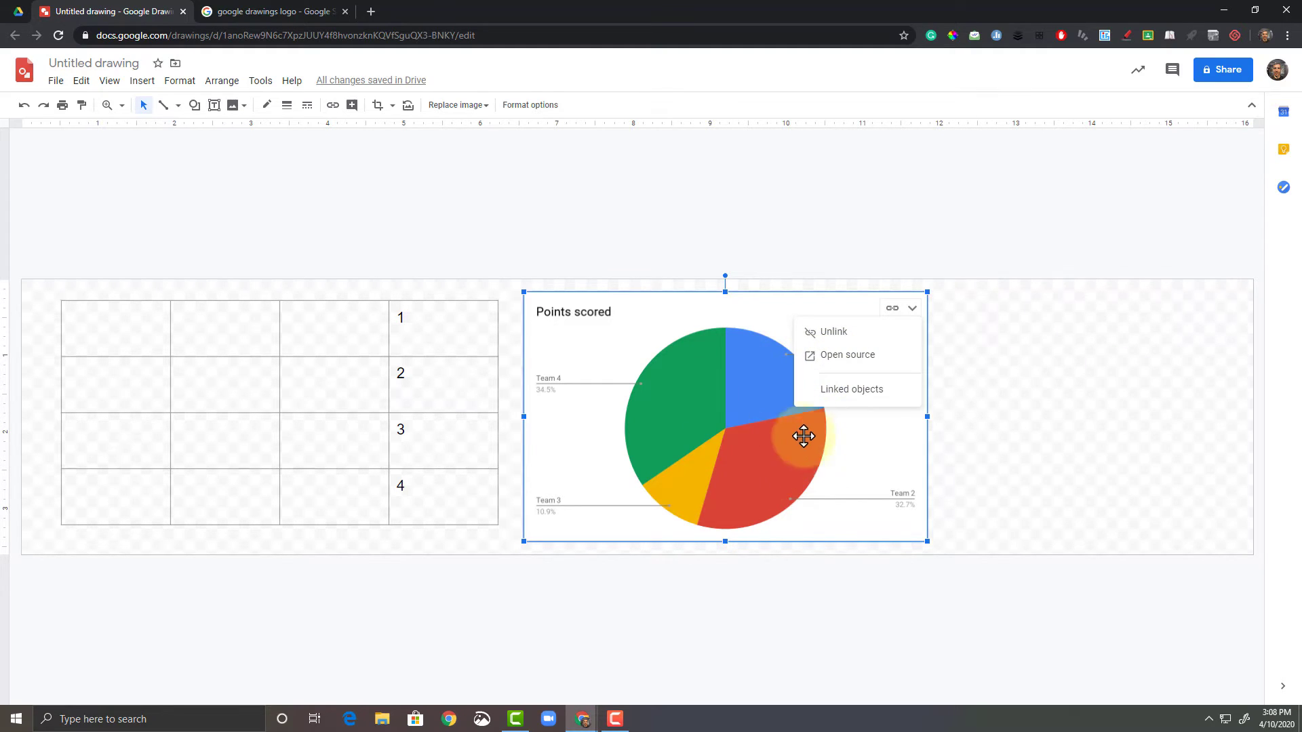
click(840, 364)
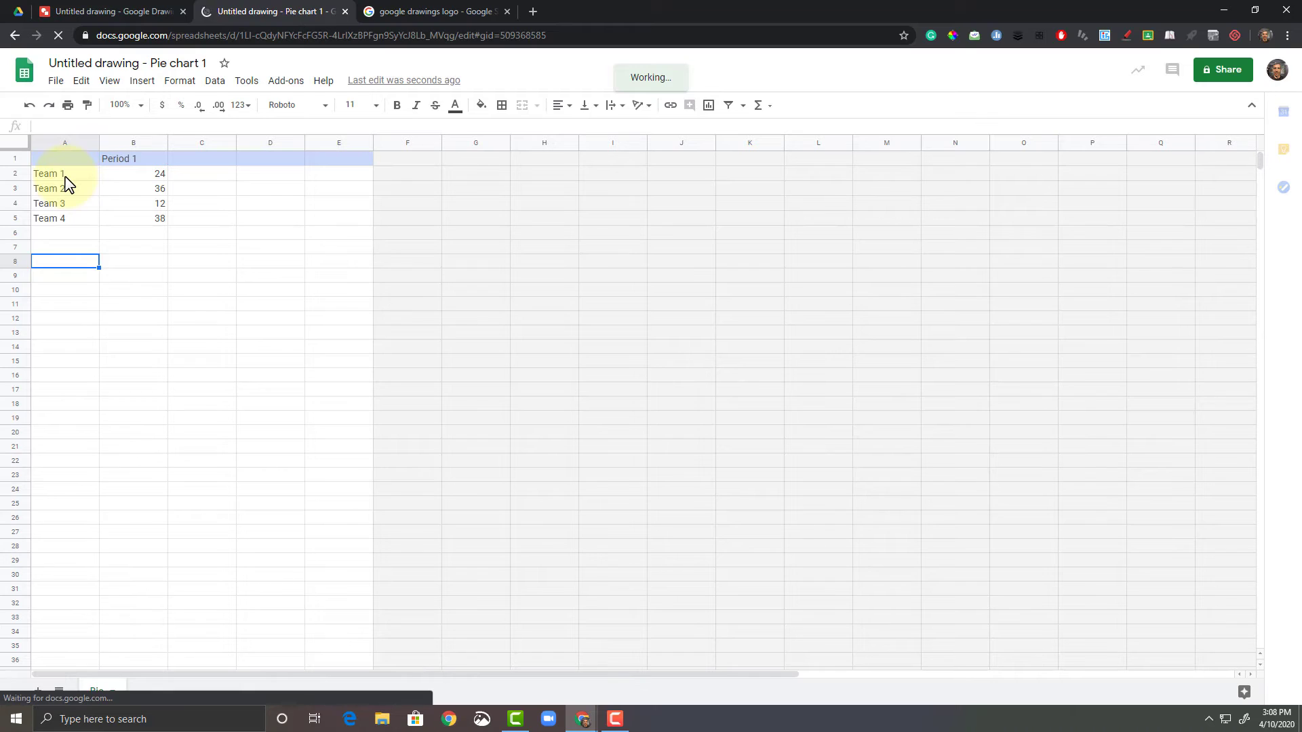
Set the values for Team 1 through Team 4 to 2, 5, 7 and 12.
click(66, 176)
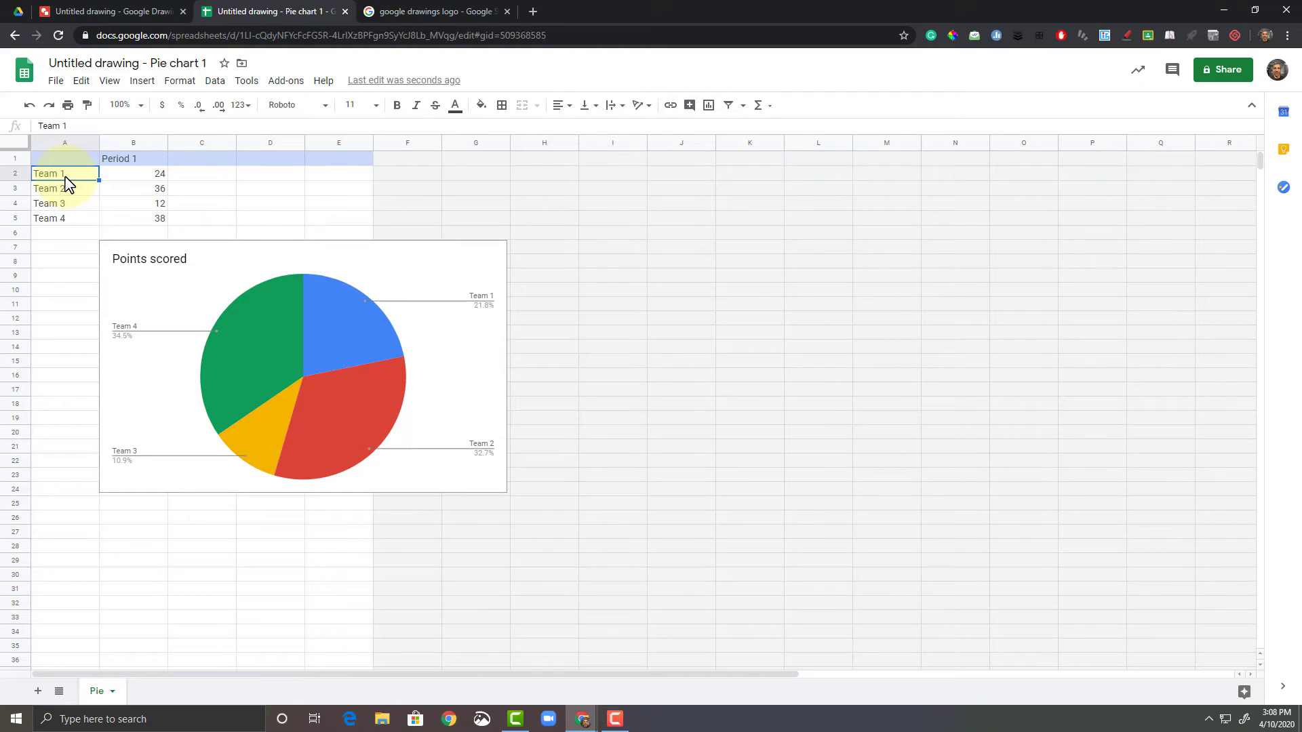
click(139, 179)
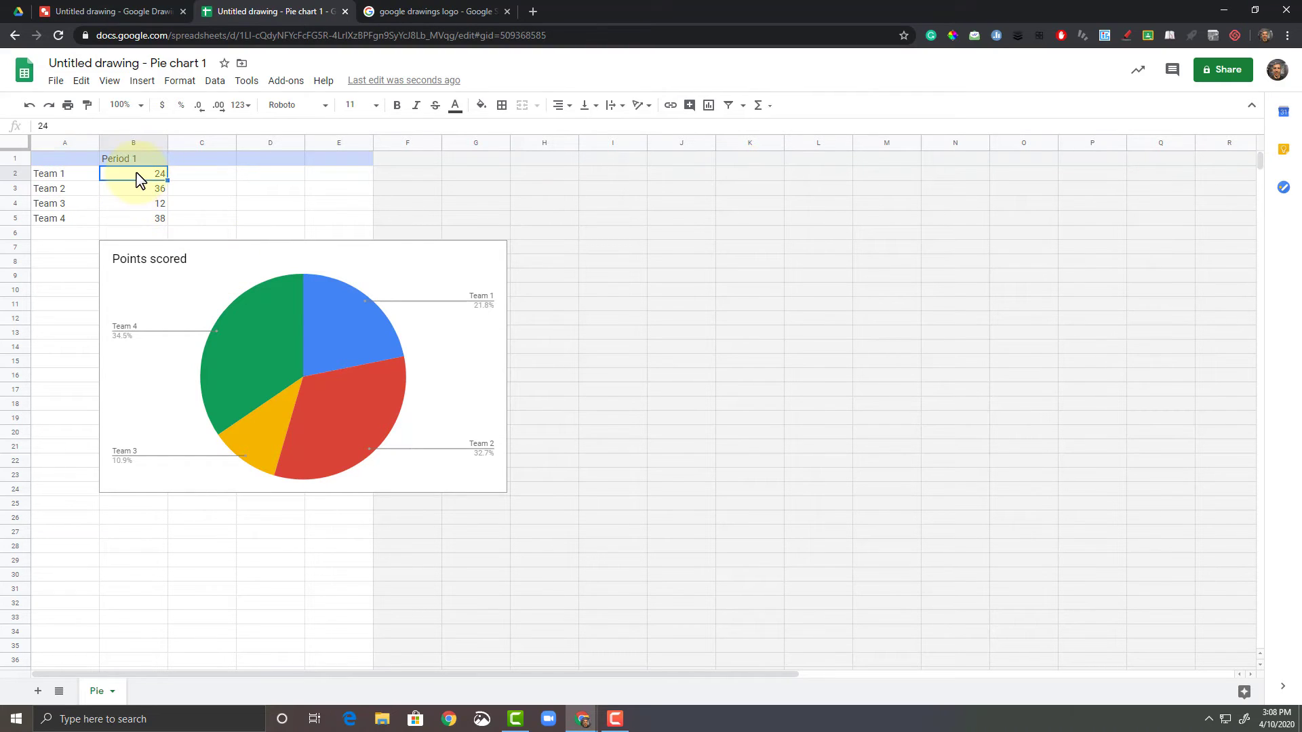
text(2)
key(Return)
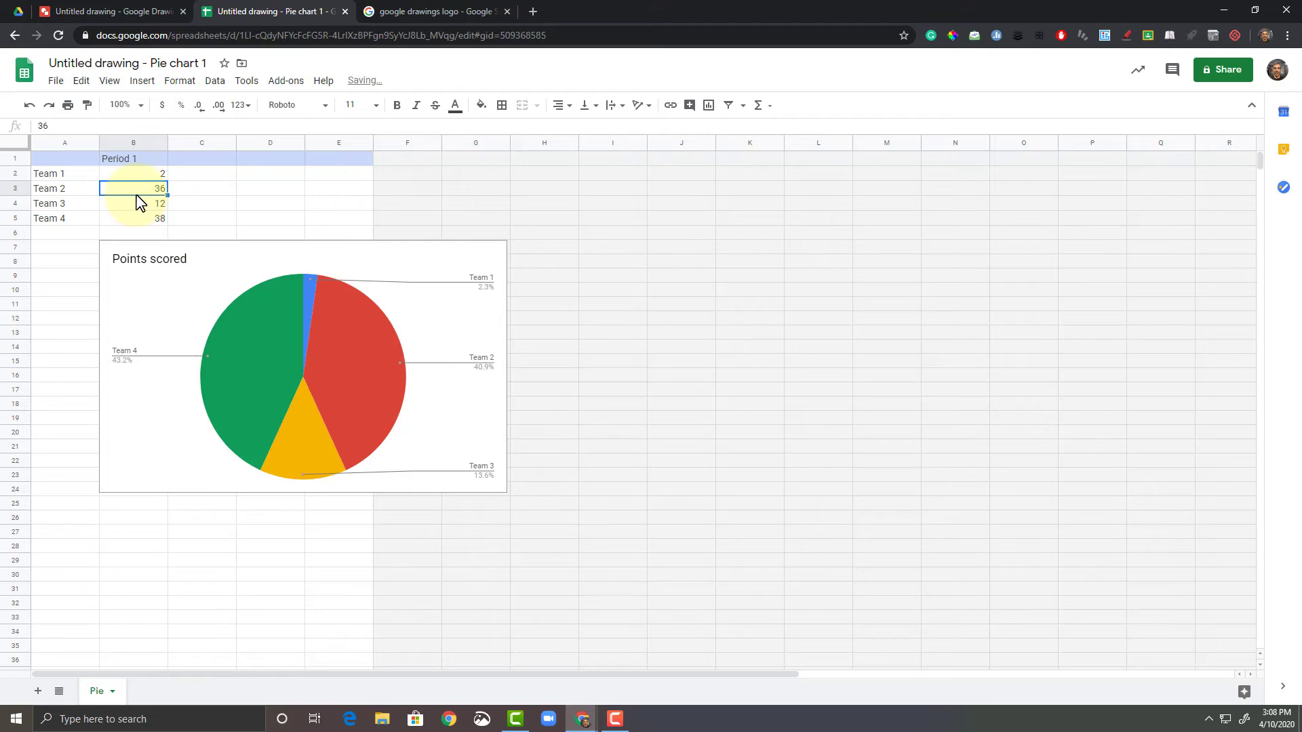
text(5)
key(Return)
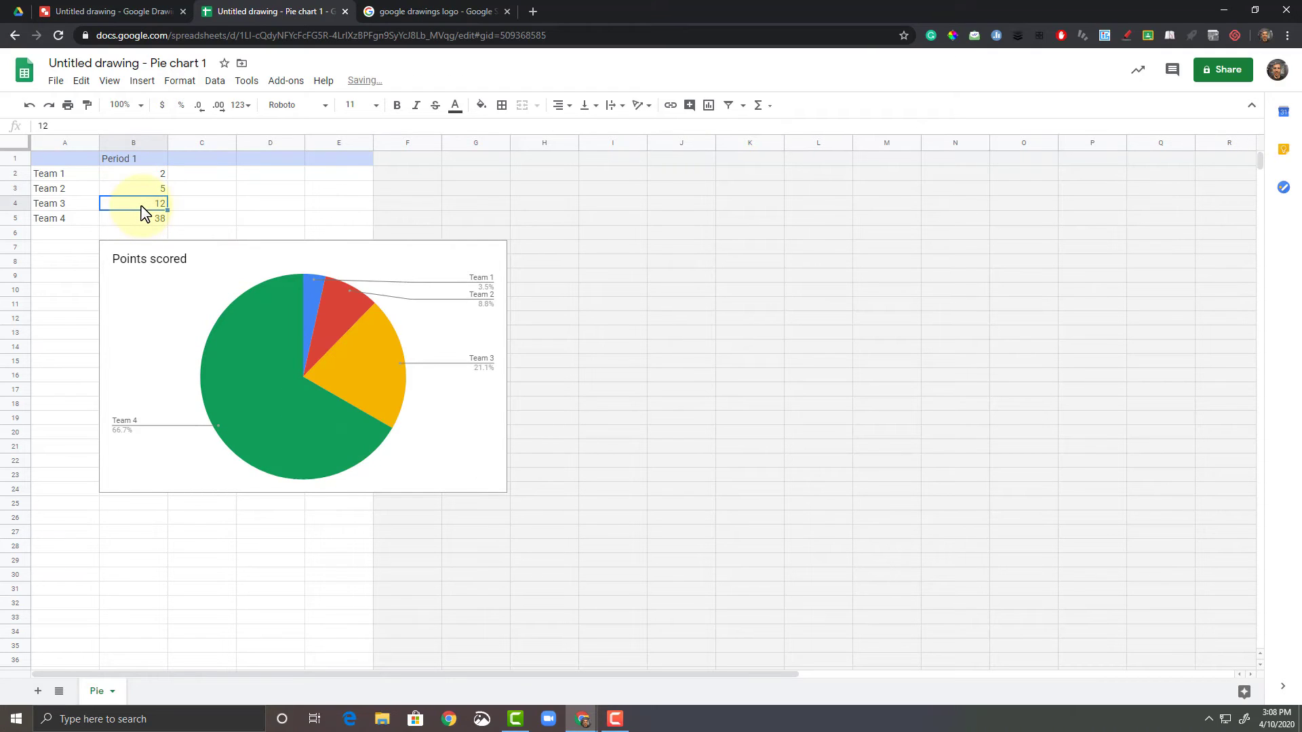
text(7)
key(Return)
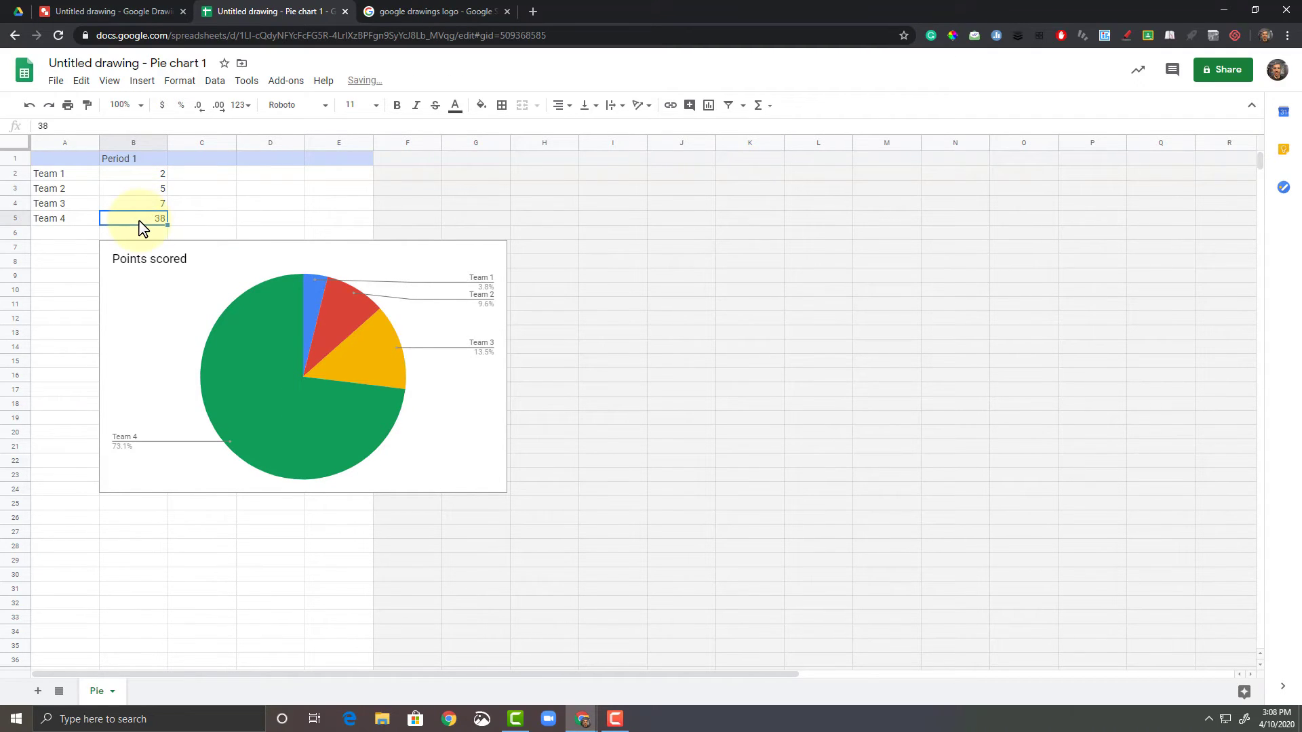
text(12)
click(205, 206)
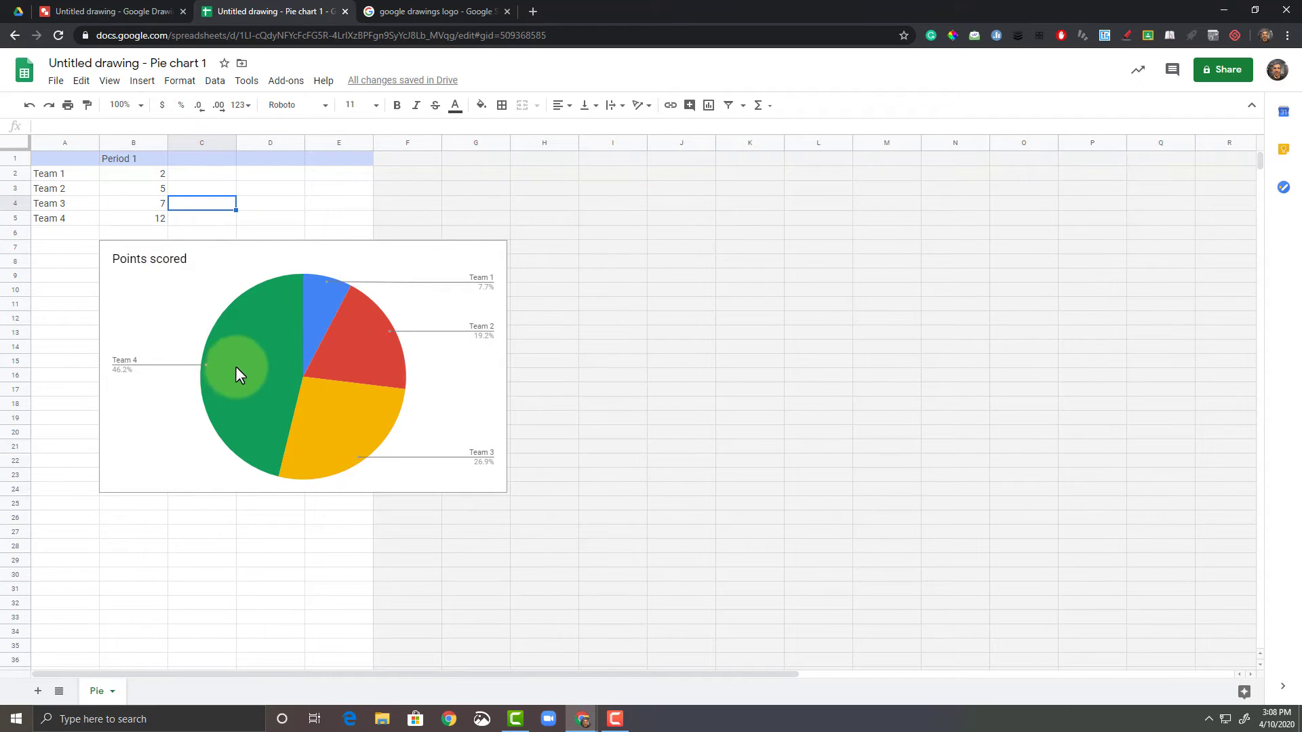
Rename the Team 4 label as Green and the Team 3 label as Yellow.
click(75, 224)
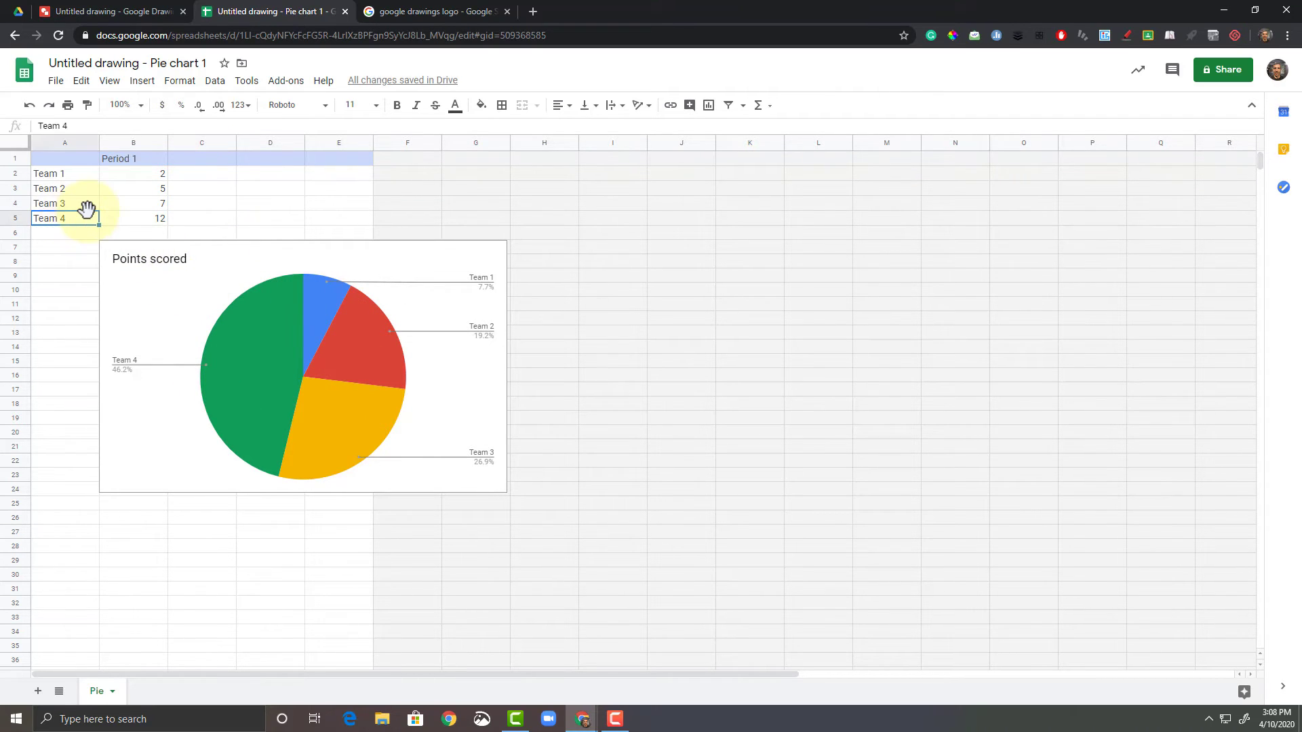
text(Green)
key(Return)
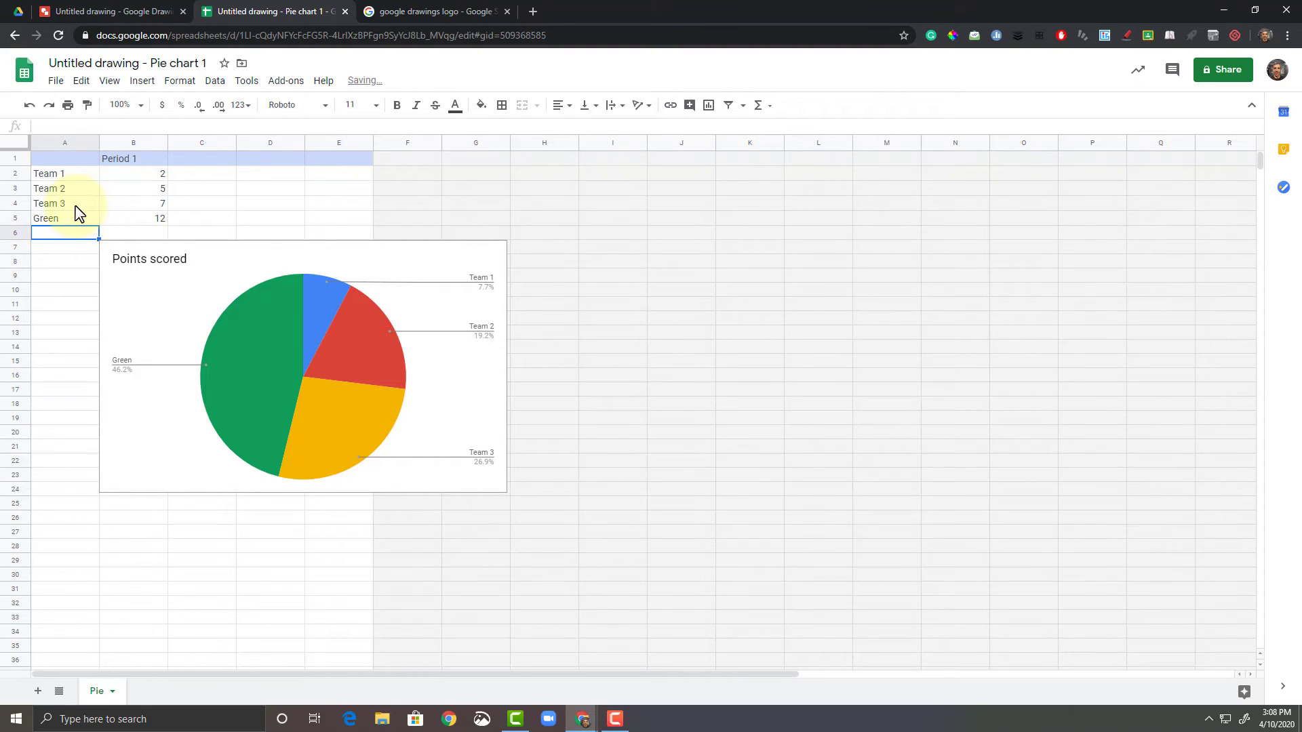
double_click(79, 213)
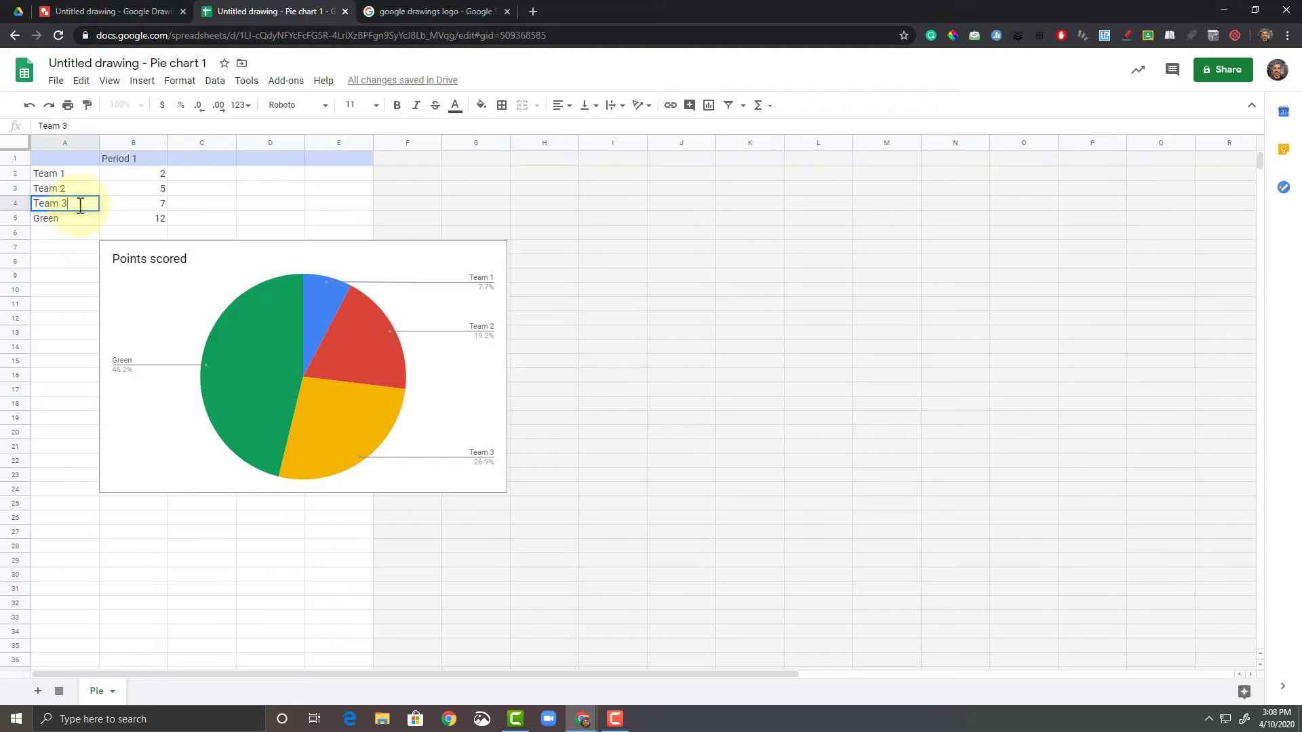
key(ctrl+a)
text(Ye)
key(Return)
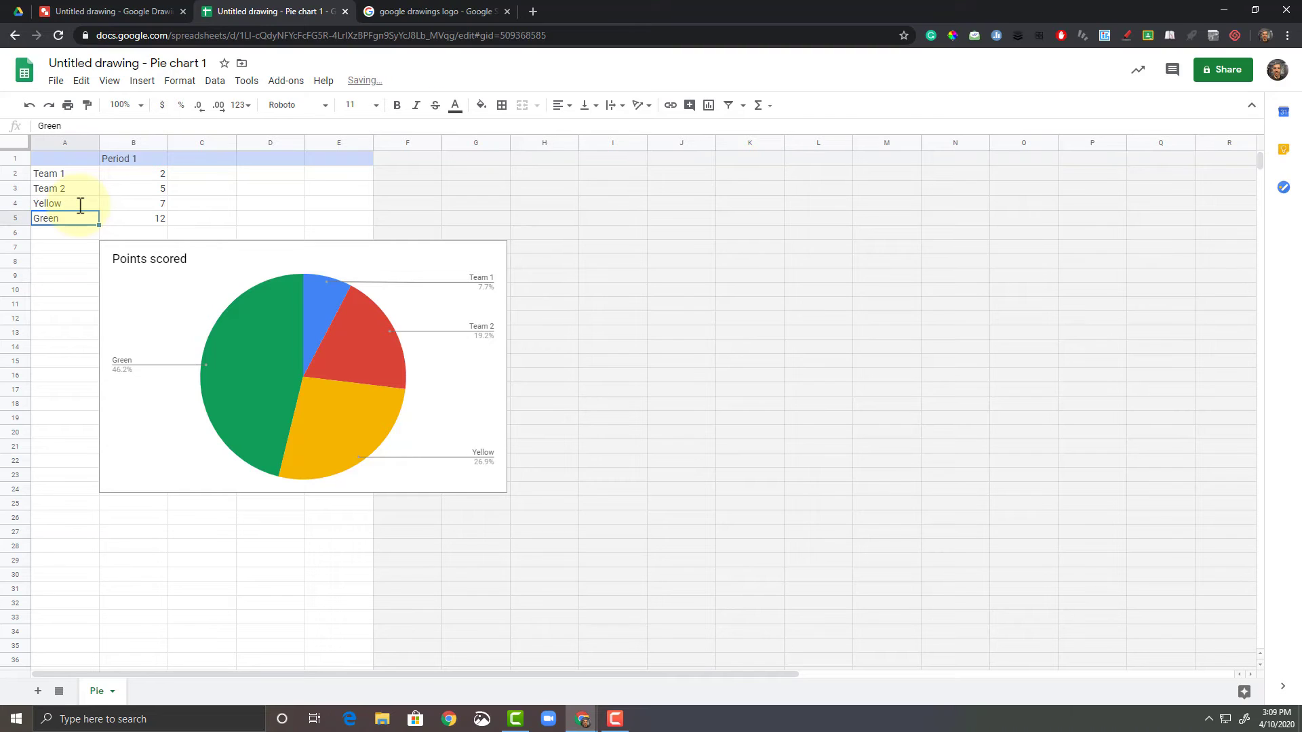
Rename the Team 2 label as Red and the Team 1 label as Blue.
key(Up)
key(Up)
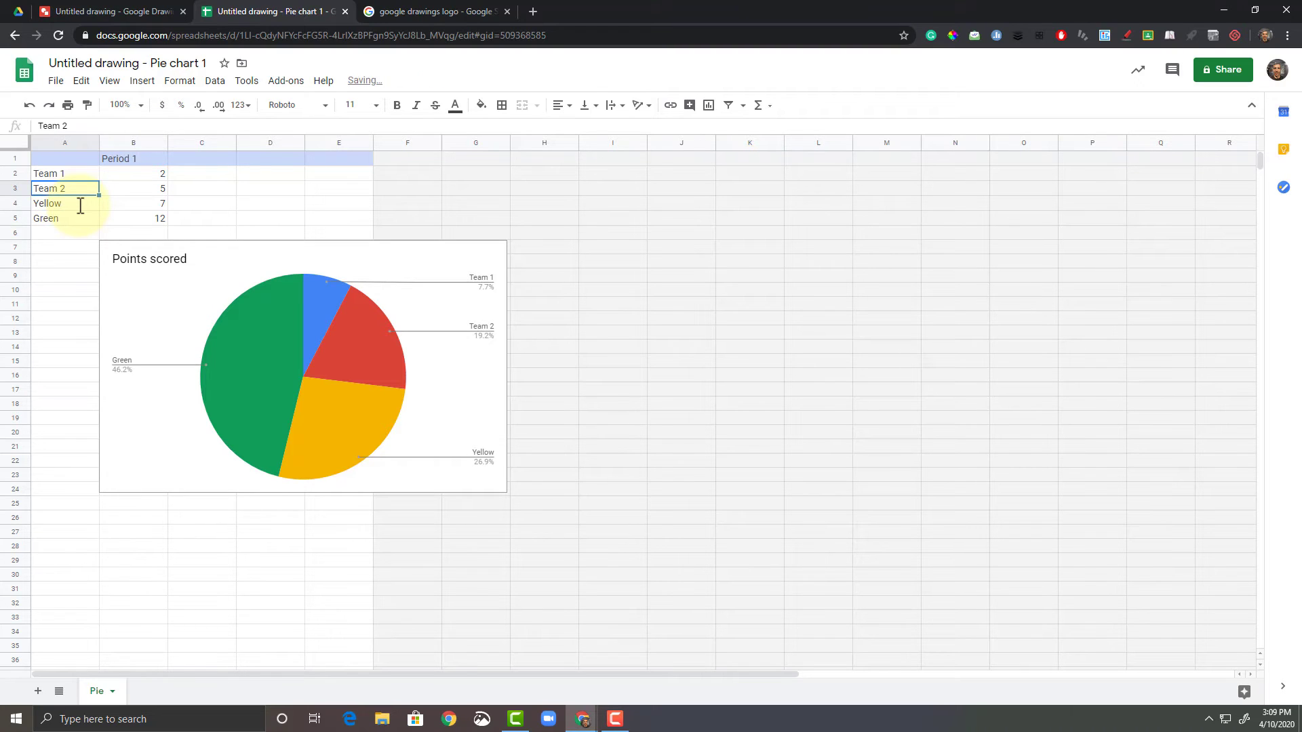
text(Re)
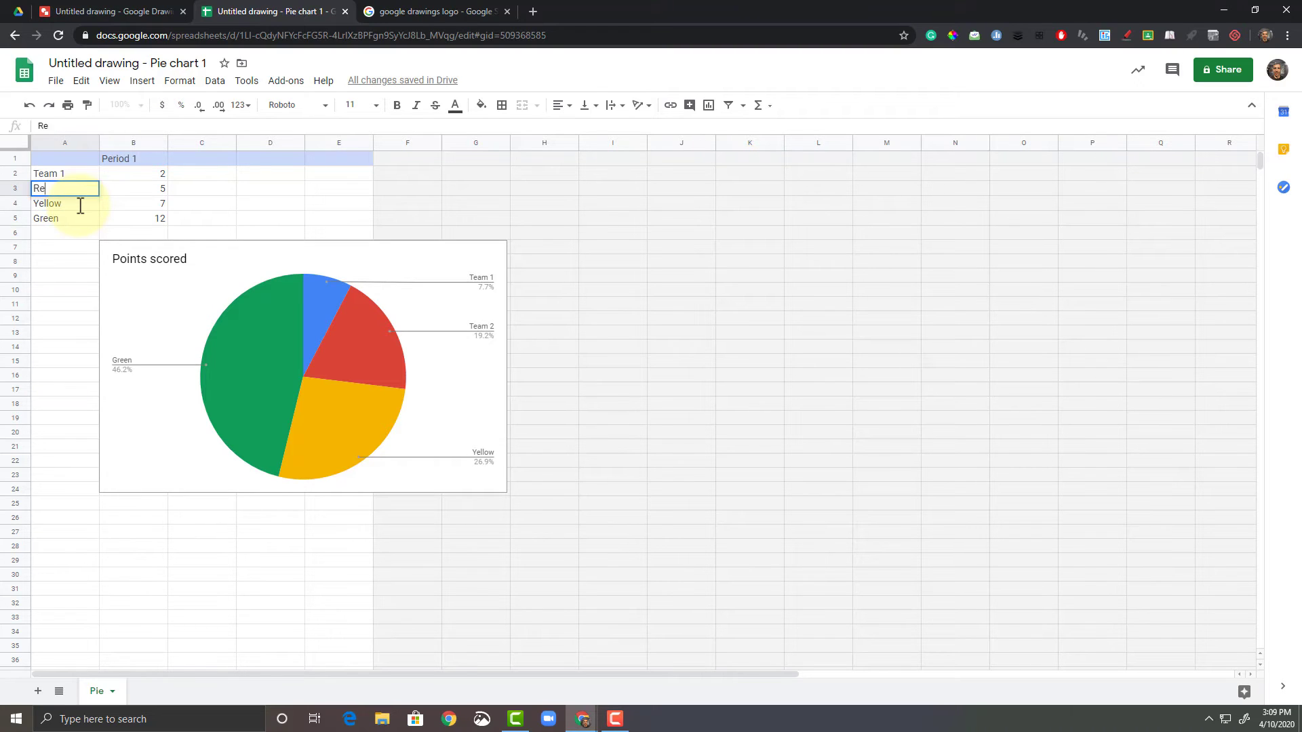
key(Return)
key(Up)
key(Up)
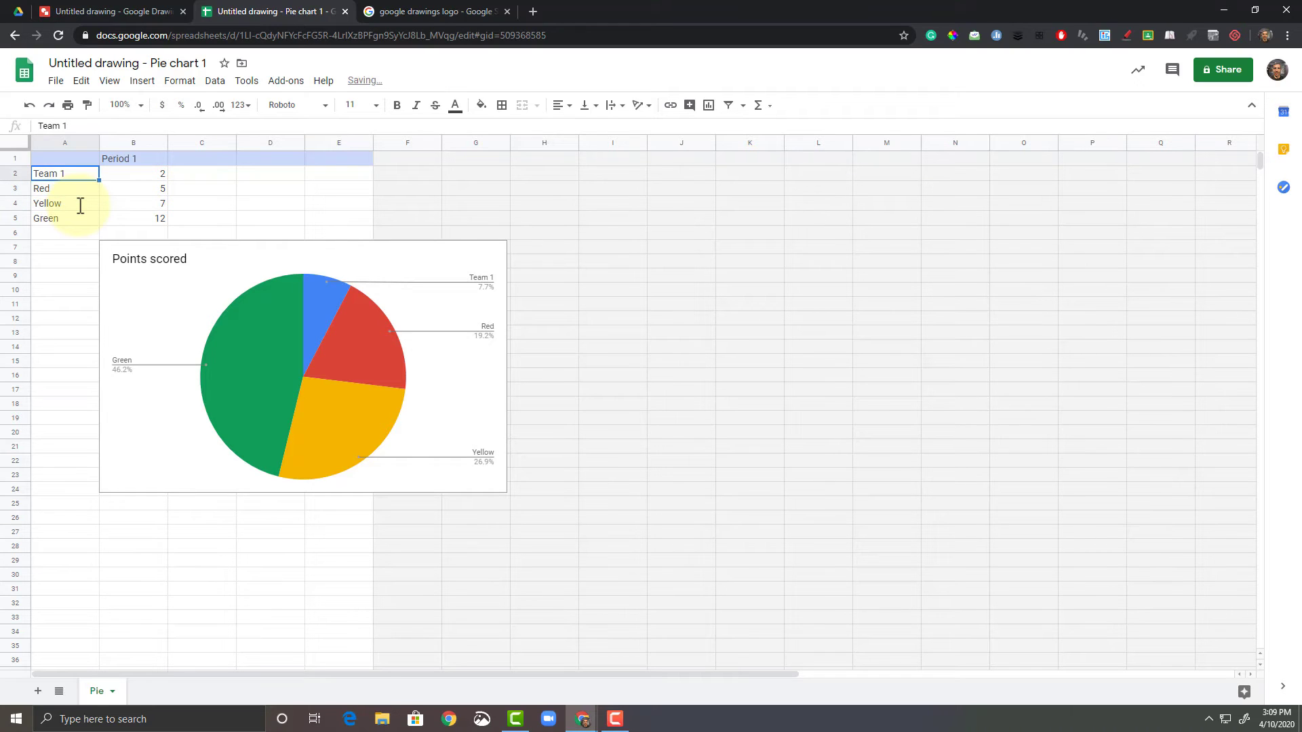
text(Blue)
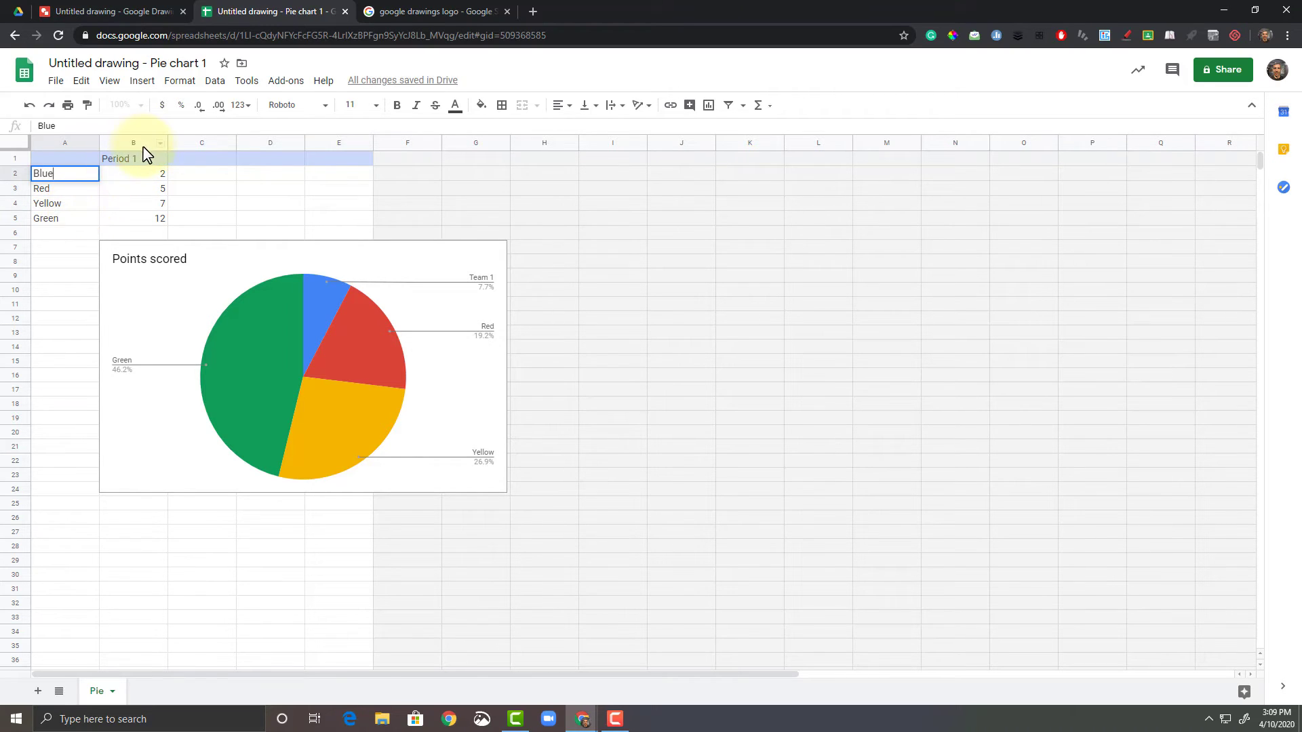
Replace the Period 1 column header with Favorite Colors.
click(119, 163)
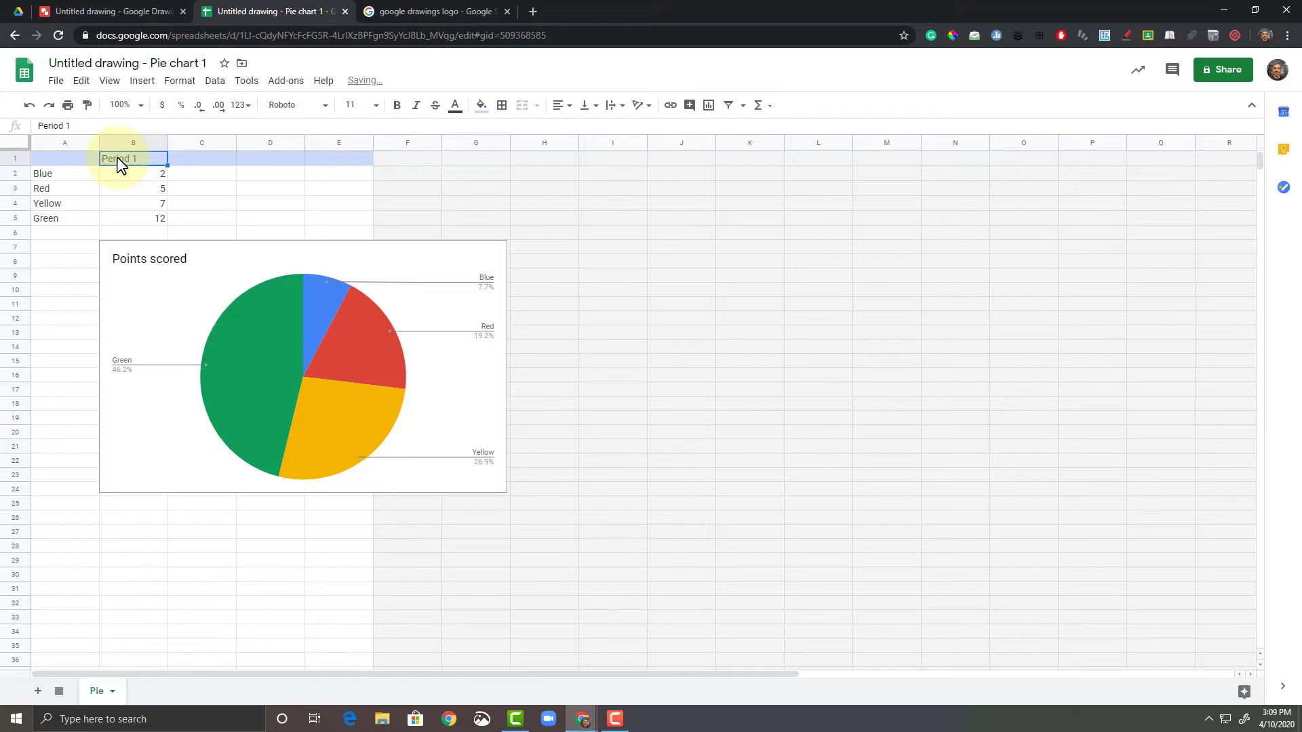
text(Favorite)
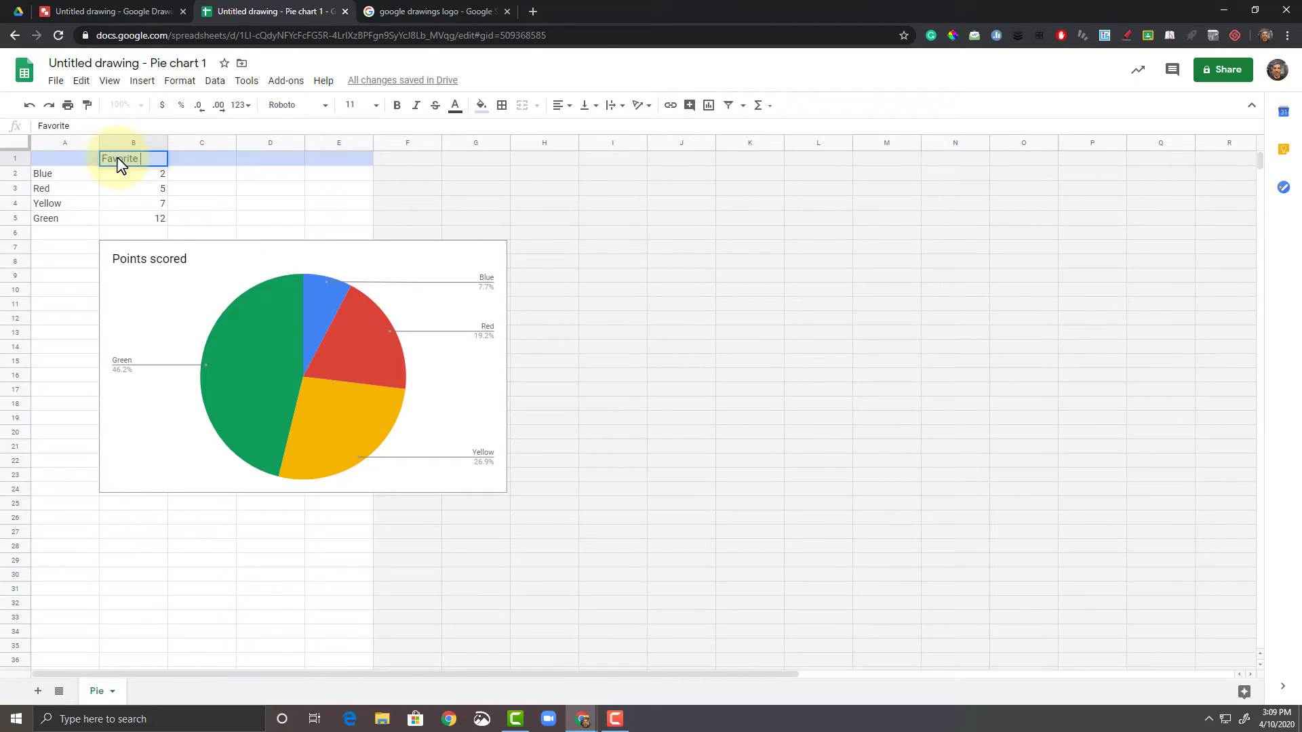
text( Colors)
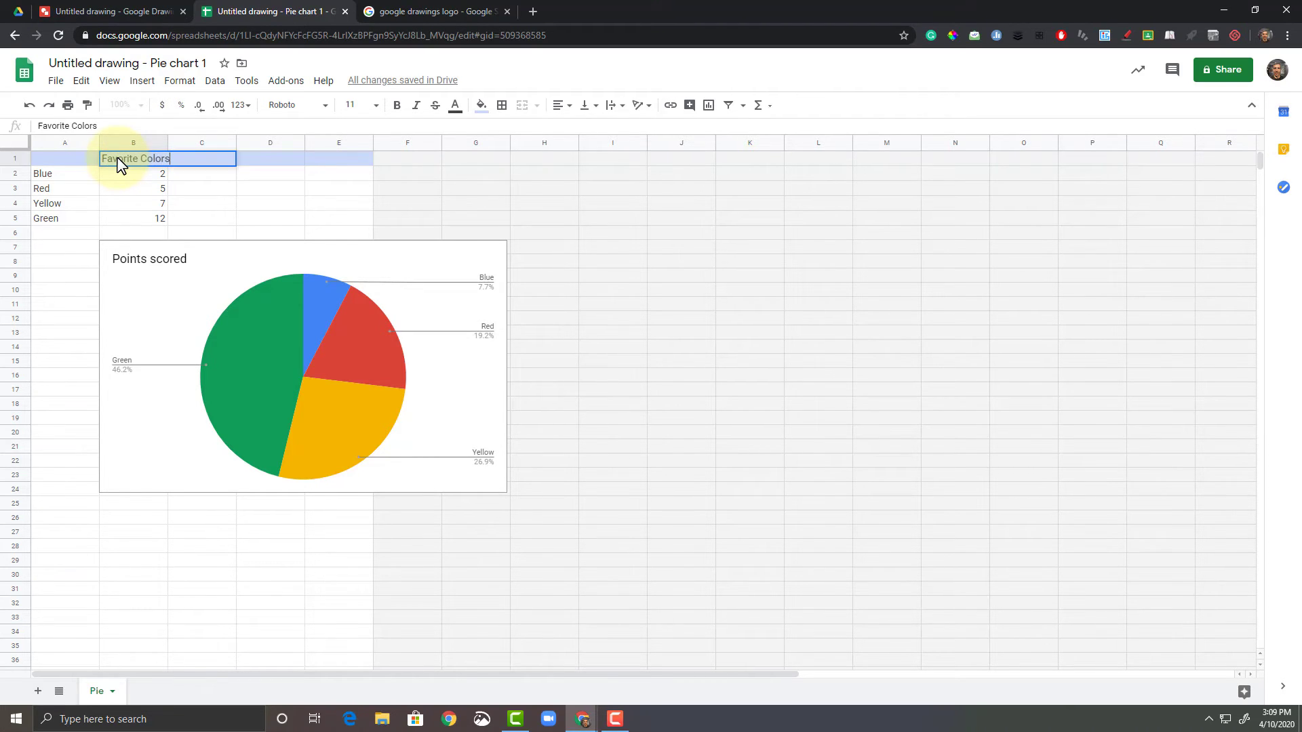
key(Return)
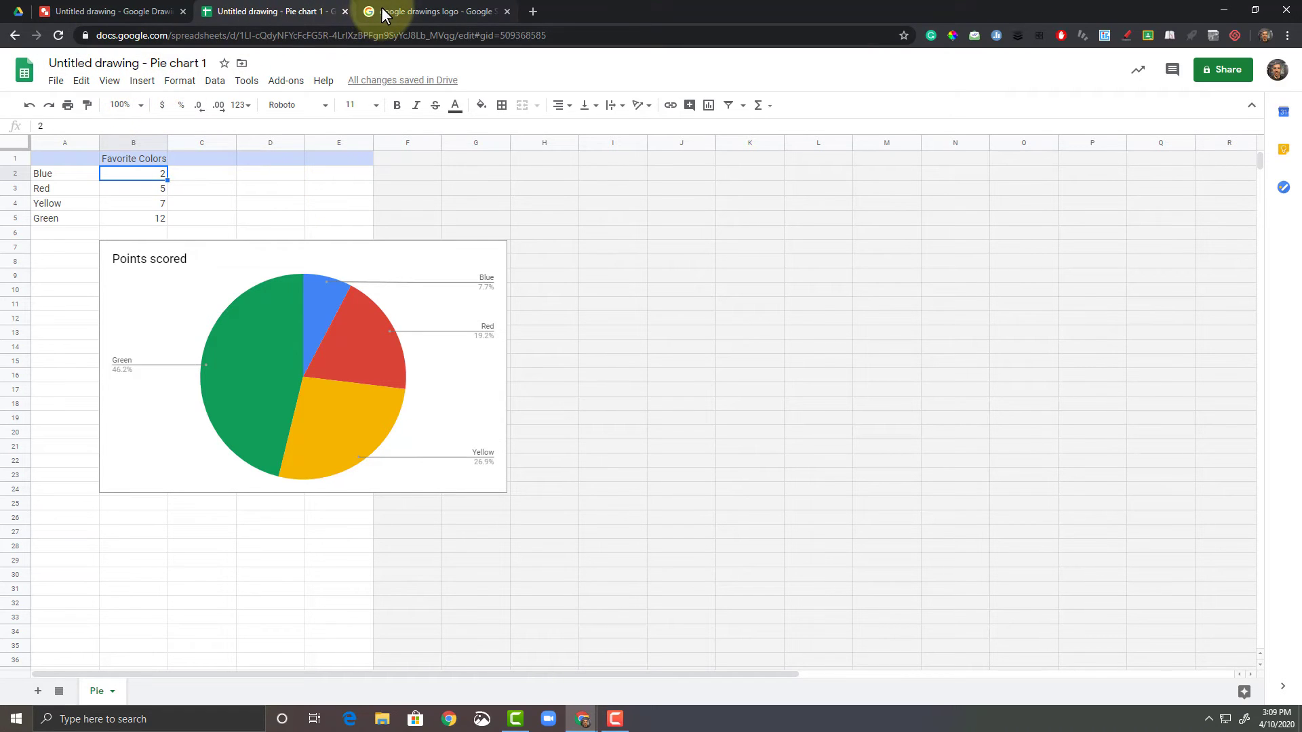
Return to the drawing, update the linked pie chart from its spreadsheet, and reopen the chart's link options.
click(128, 15)
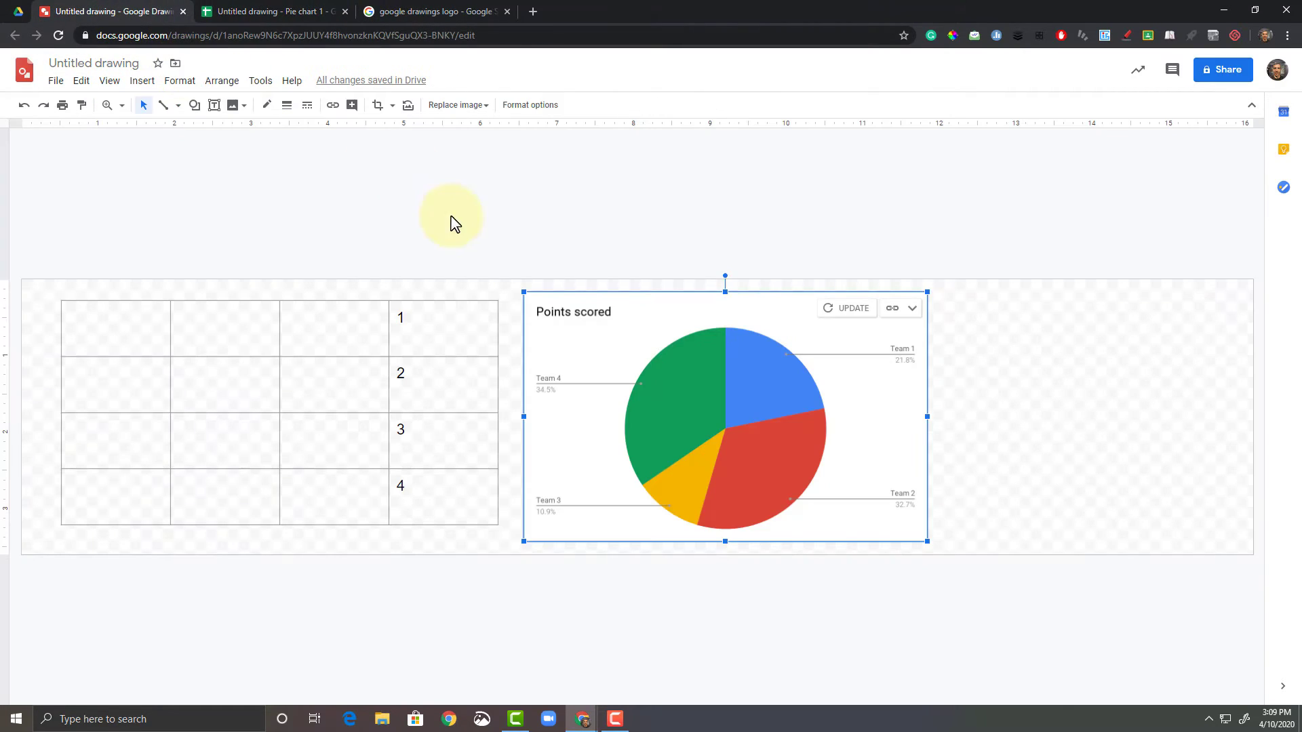
click(845, 308)
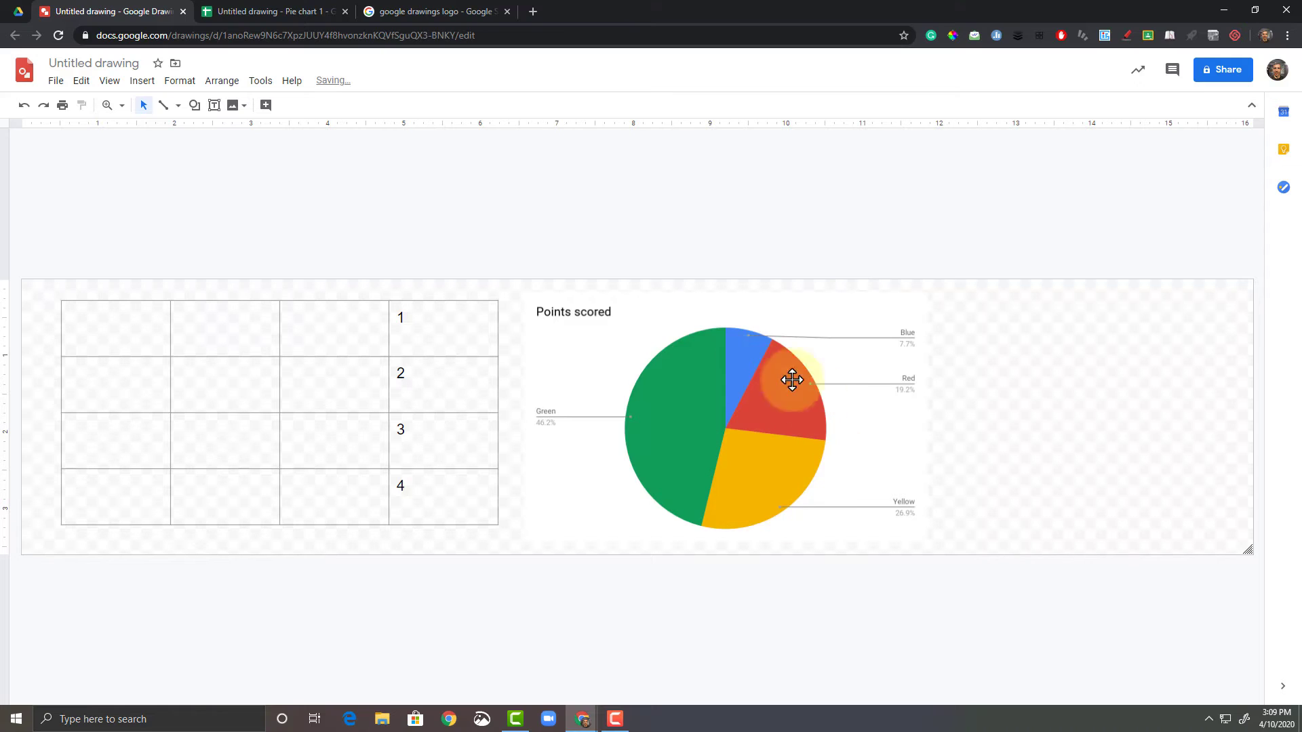
click(590, 317)
click(912, 310)
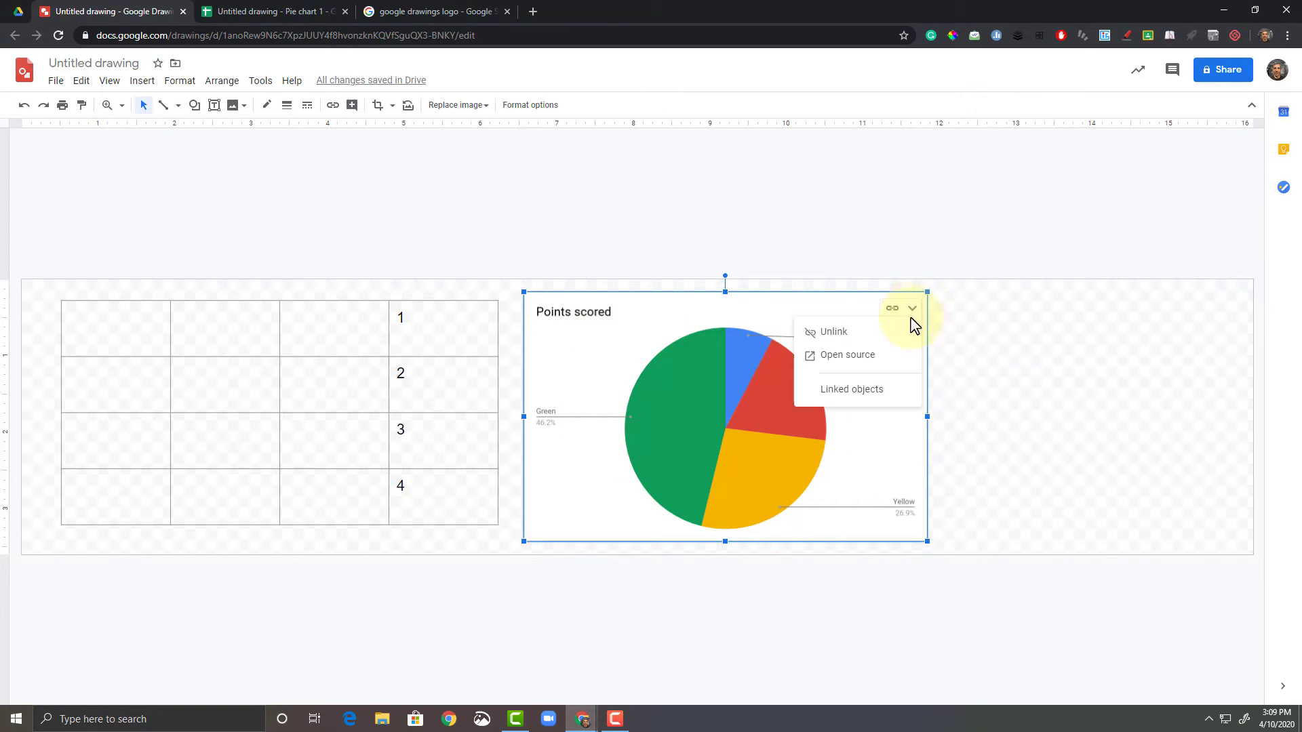
Switch back to the pie chart spreadsheet and open the chart's customization options in the chart editor.
click(291, 11)
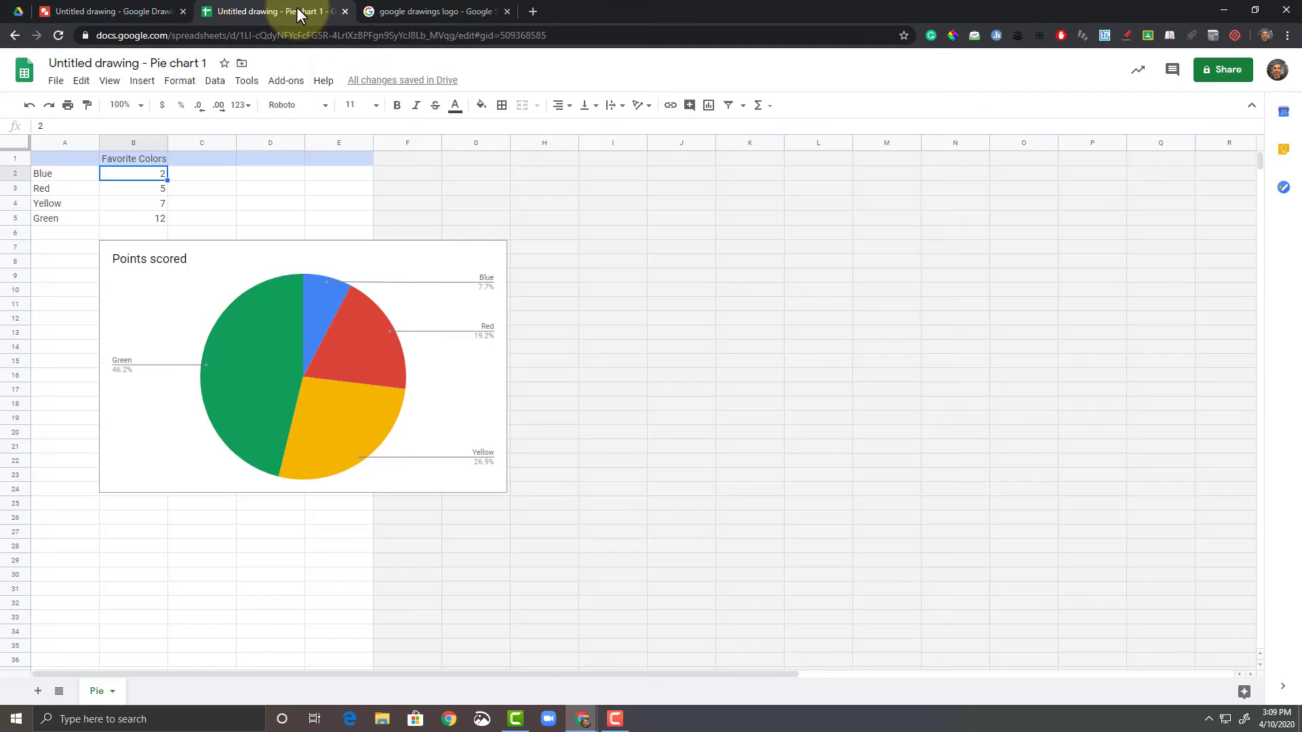
click(296, 260)
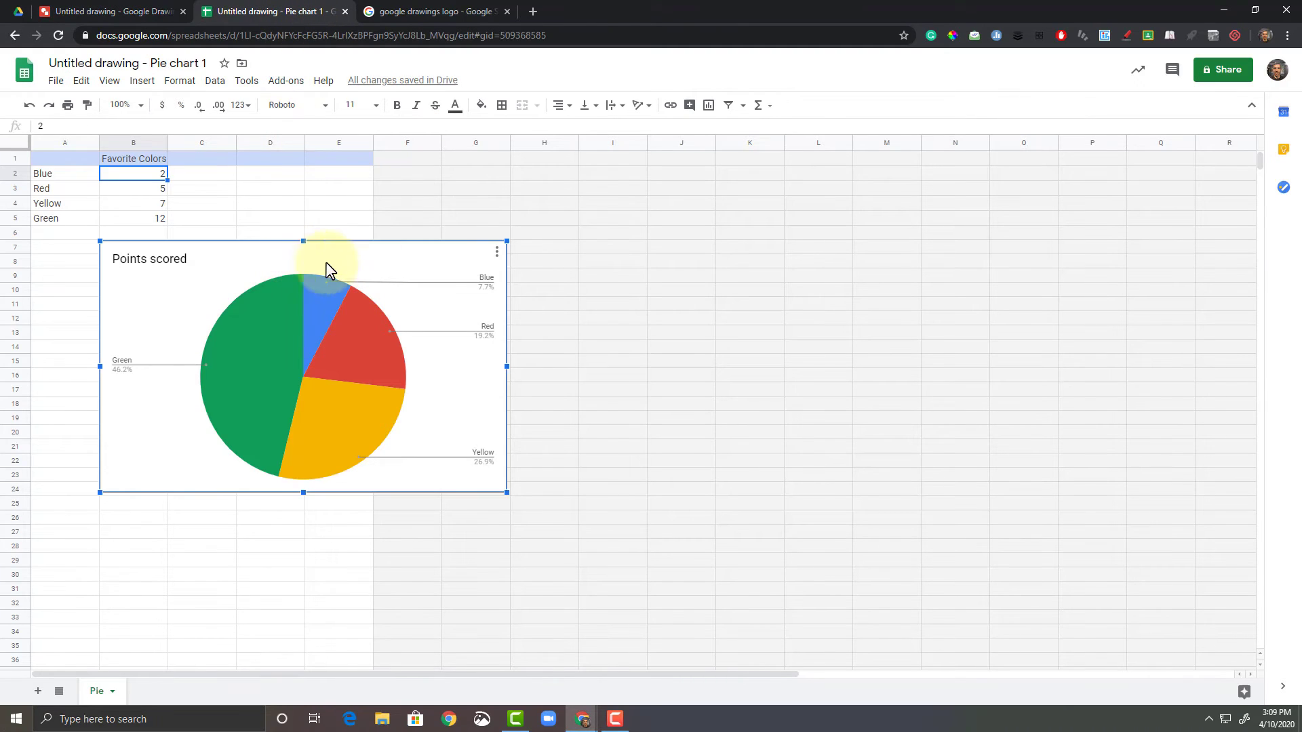
click(497, 252)
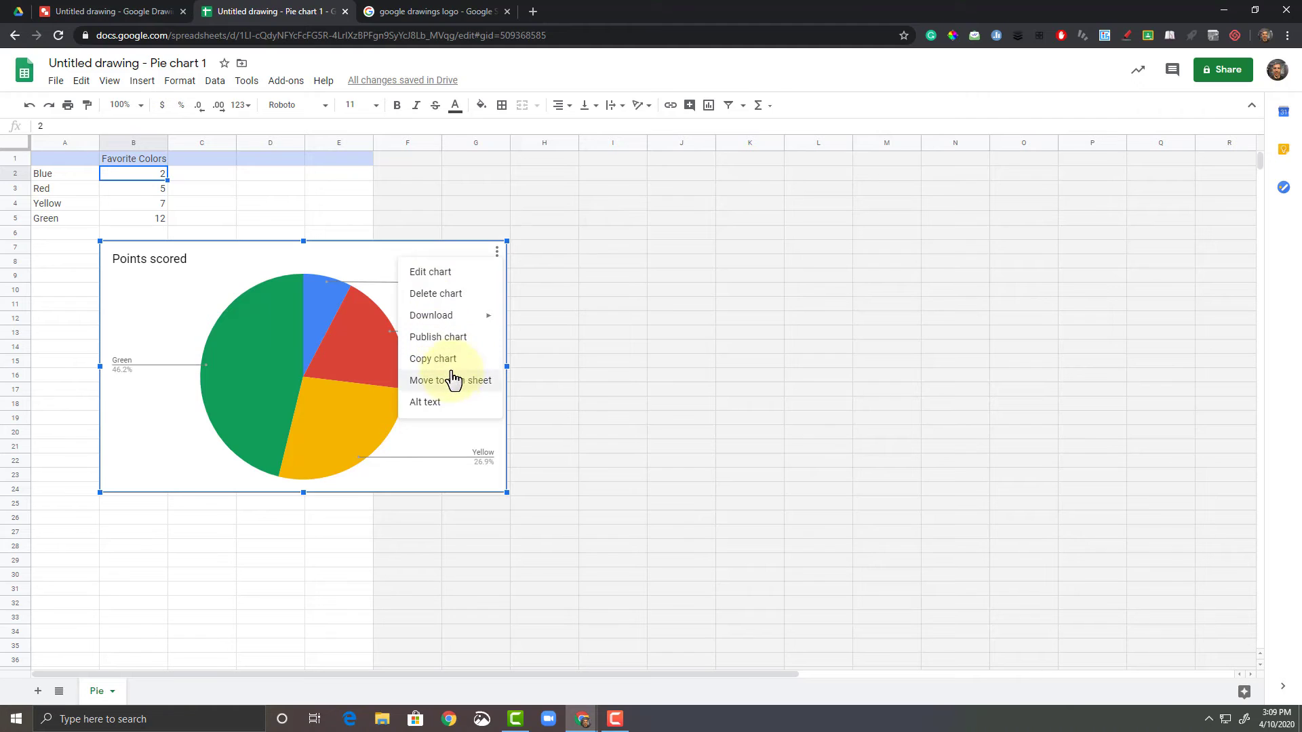
click(434, 275)
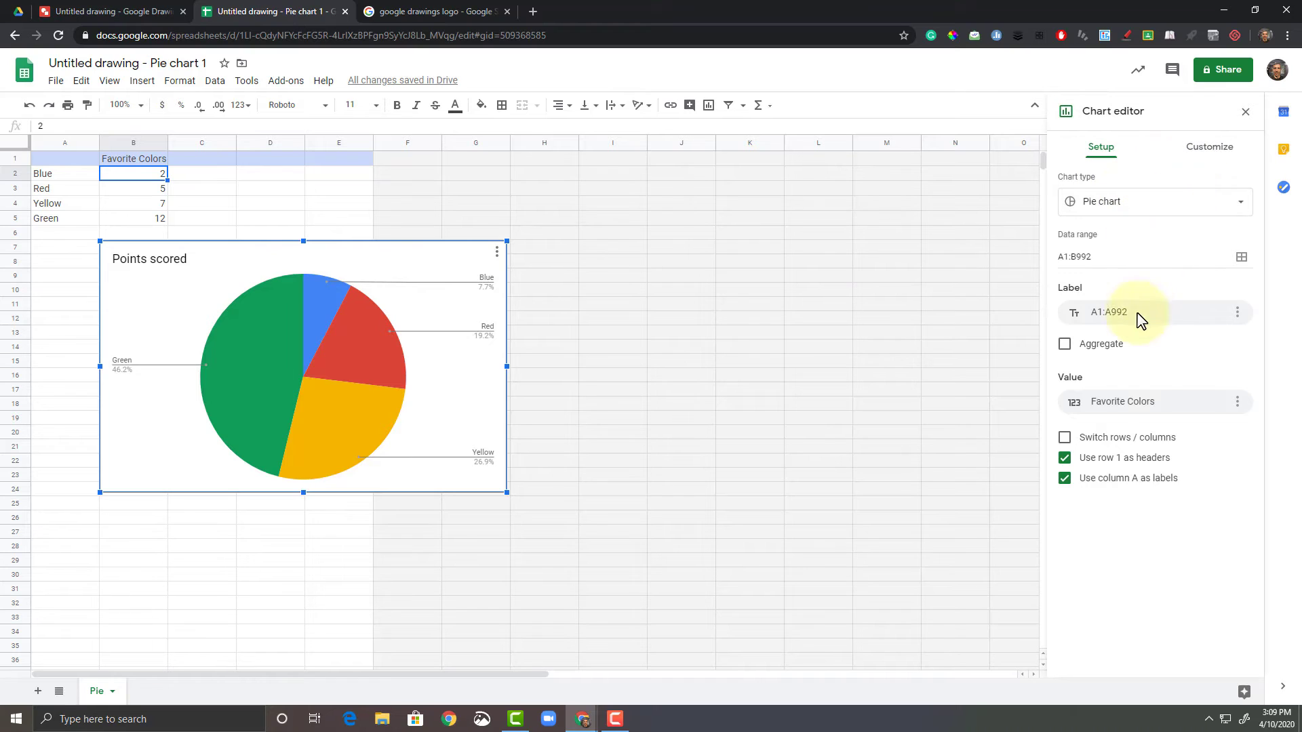
click(1201, 157)
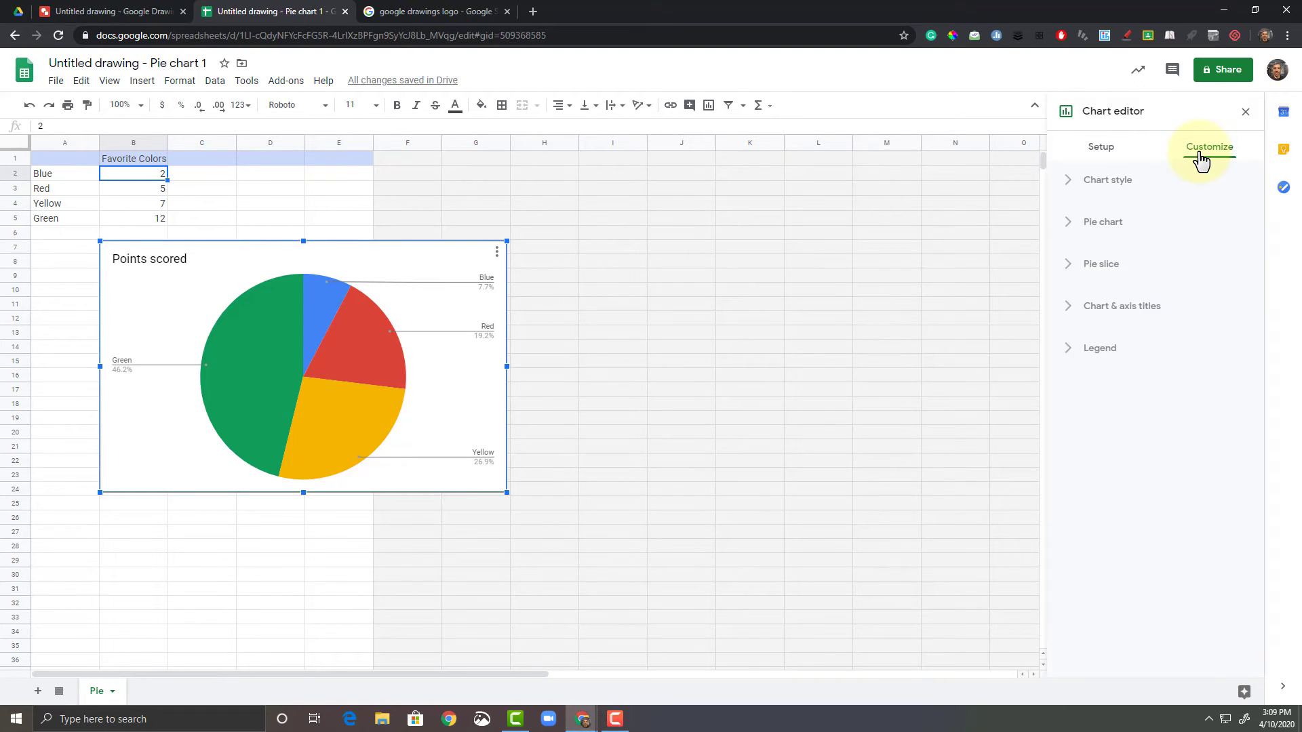
Try a dark gray background color on the pie chart and restore it to white.
click(1116, 197)
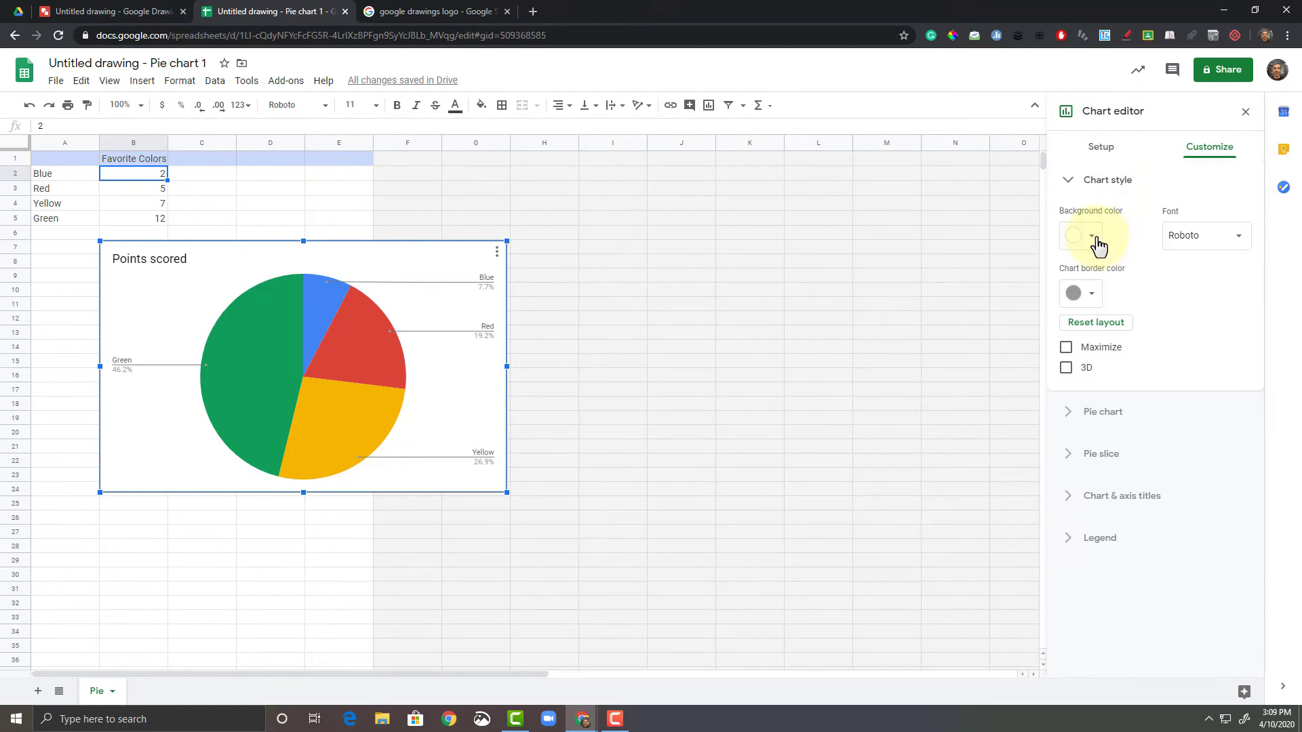
click(1095, 237)
click(1104, 288)
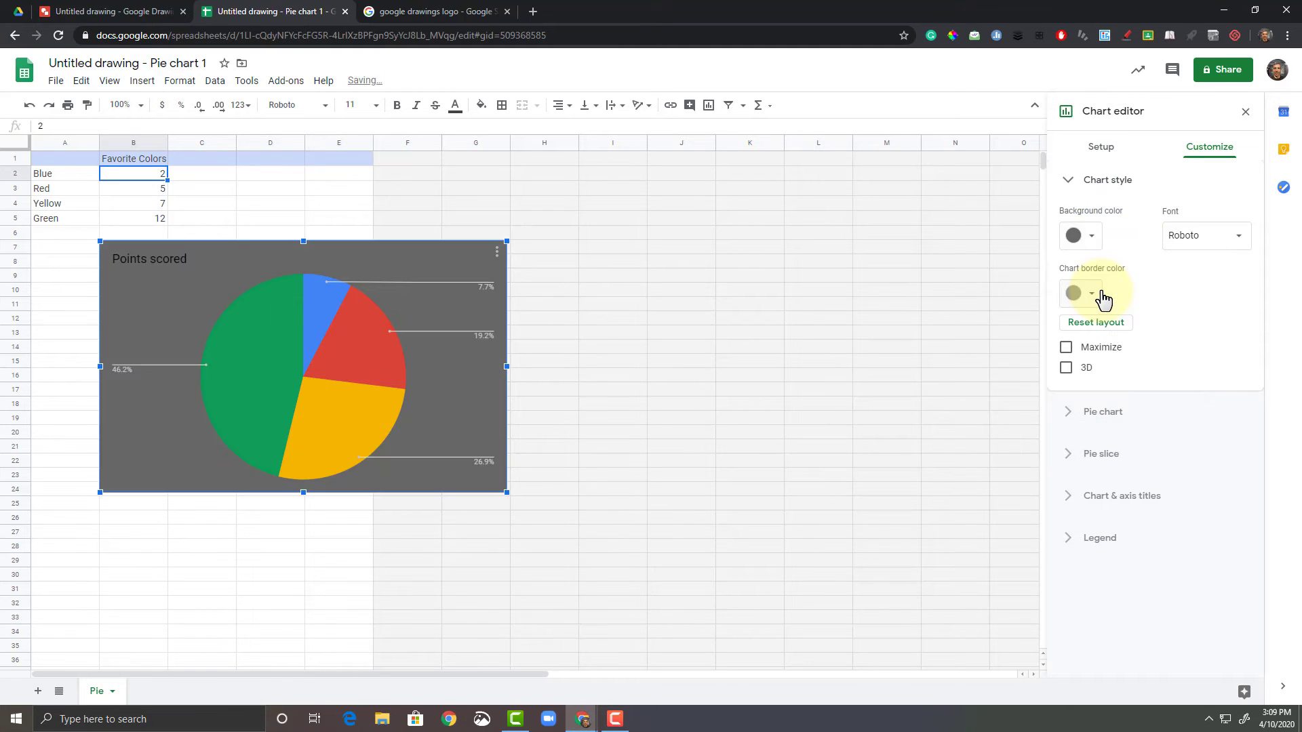
click(1090, 237)
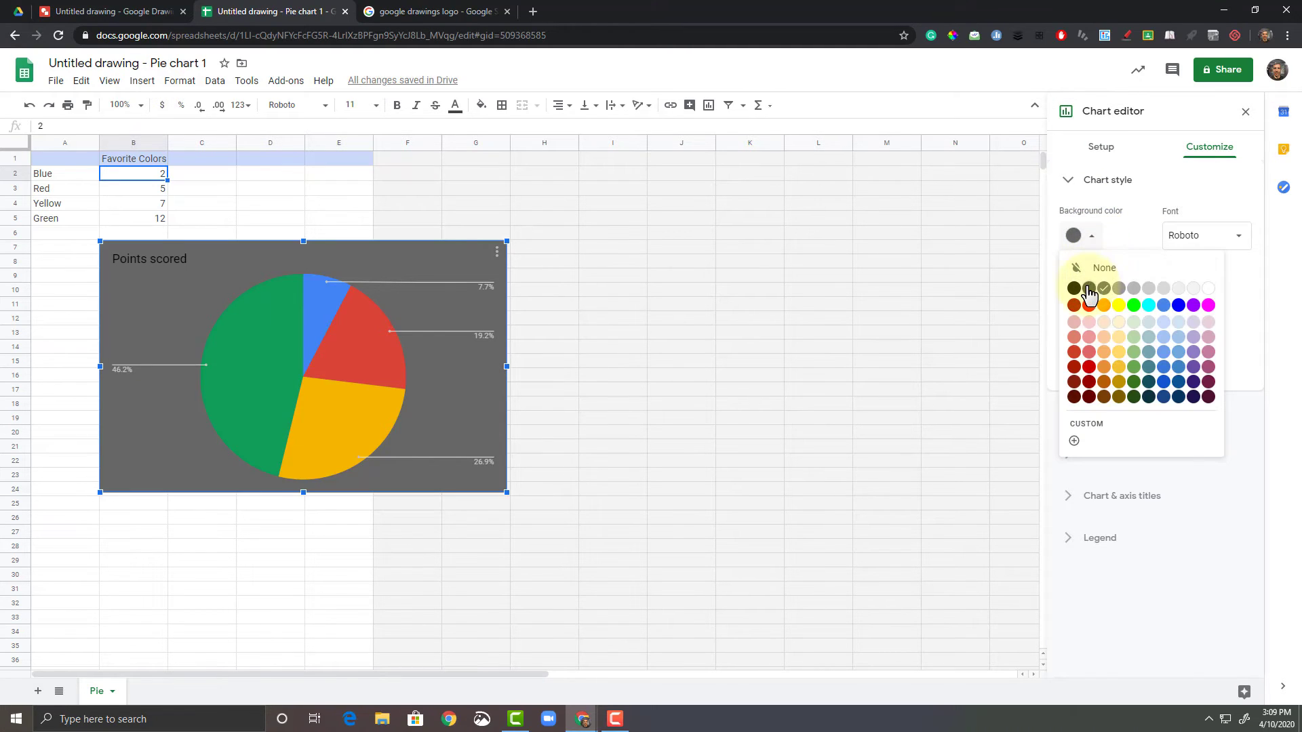
click(1206, 290)
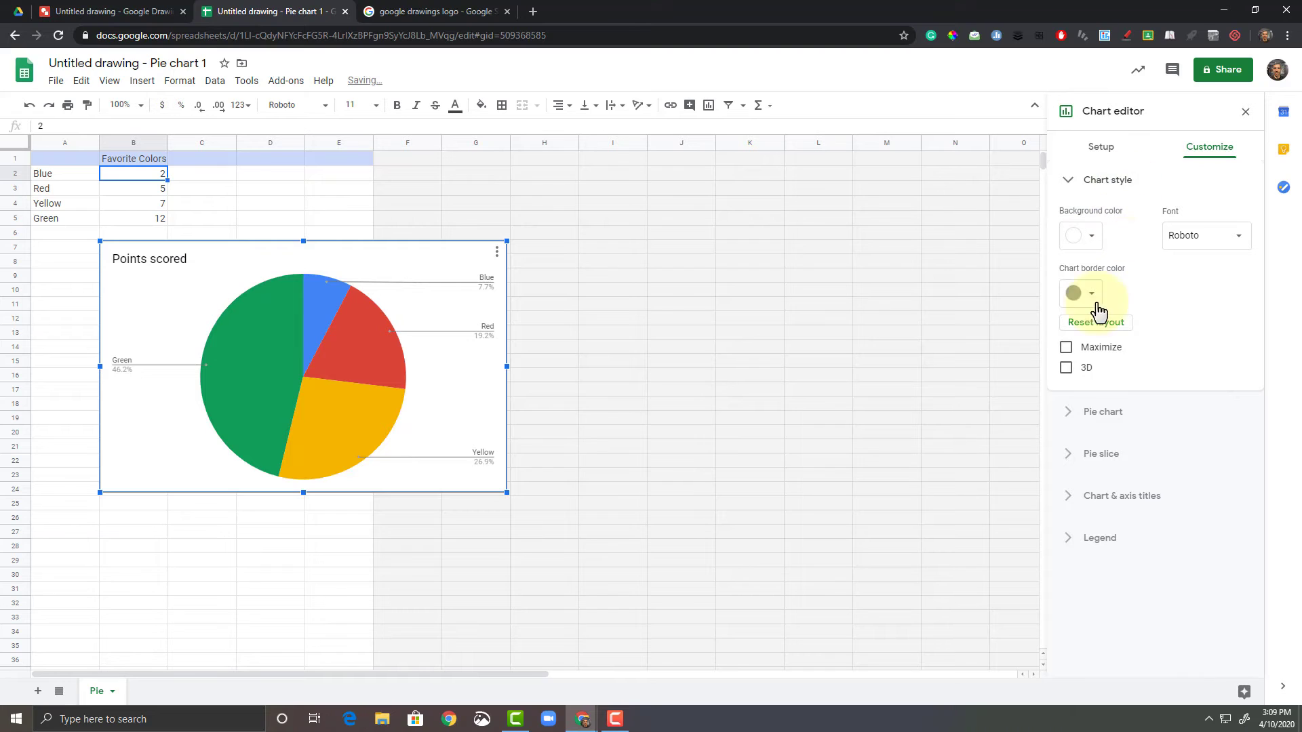
Change the pie chart's Blue slice to a light blue color.
click(1077, 423)
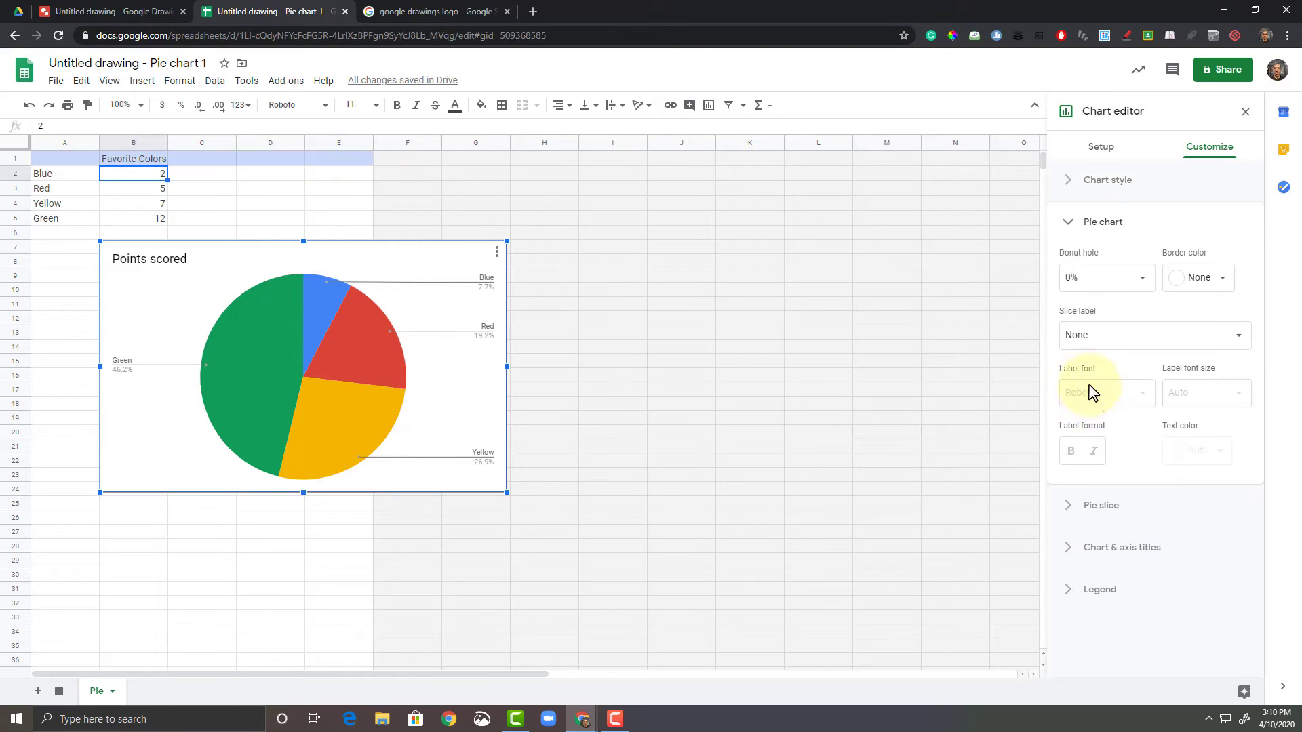
click(1078, 505)
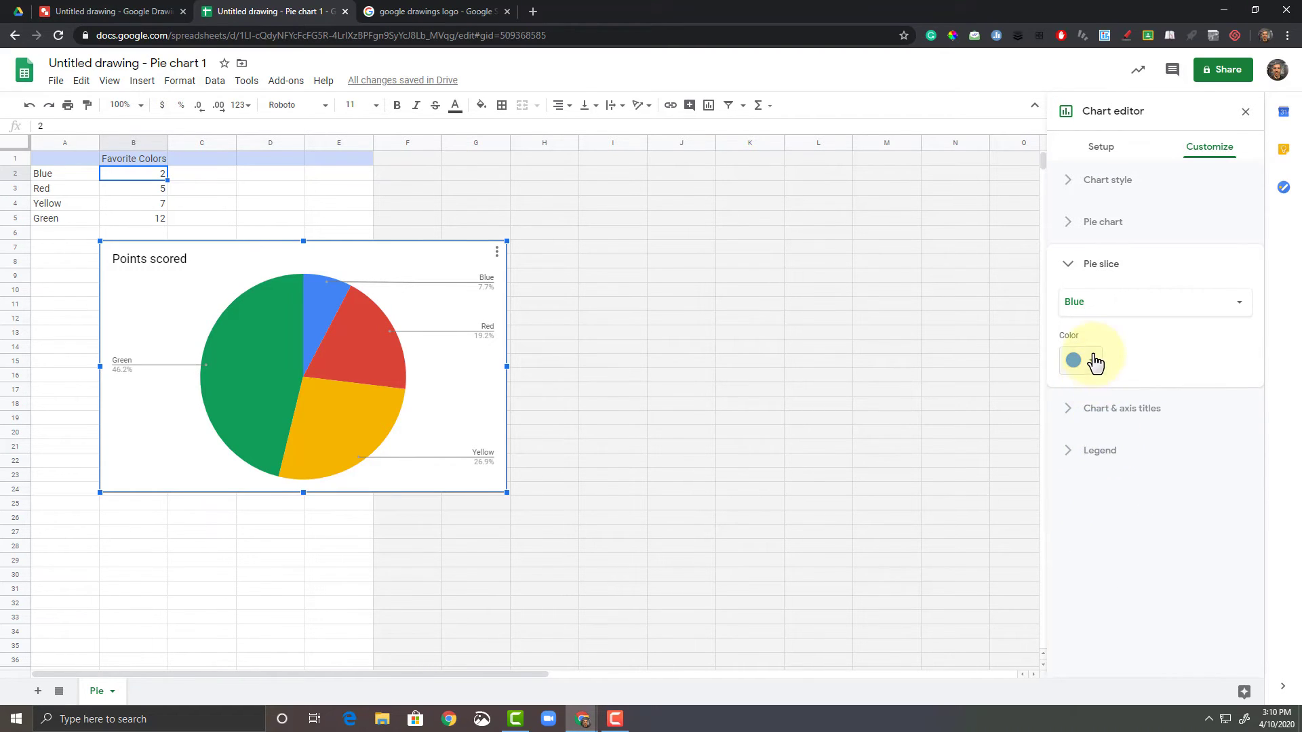
click(1093, 360)
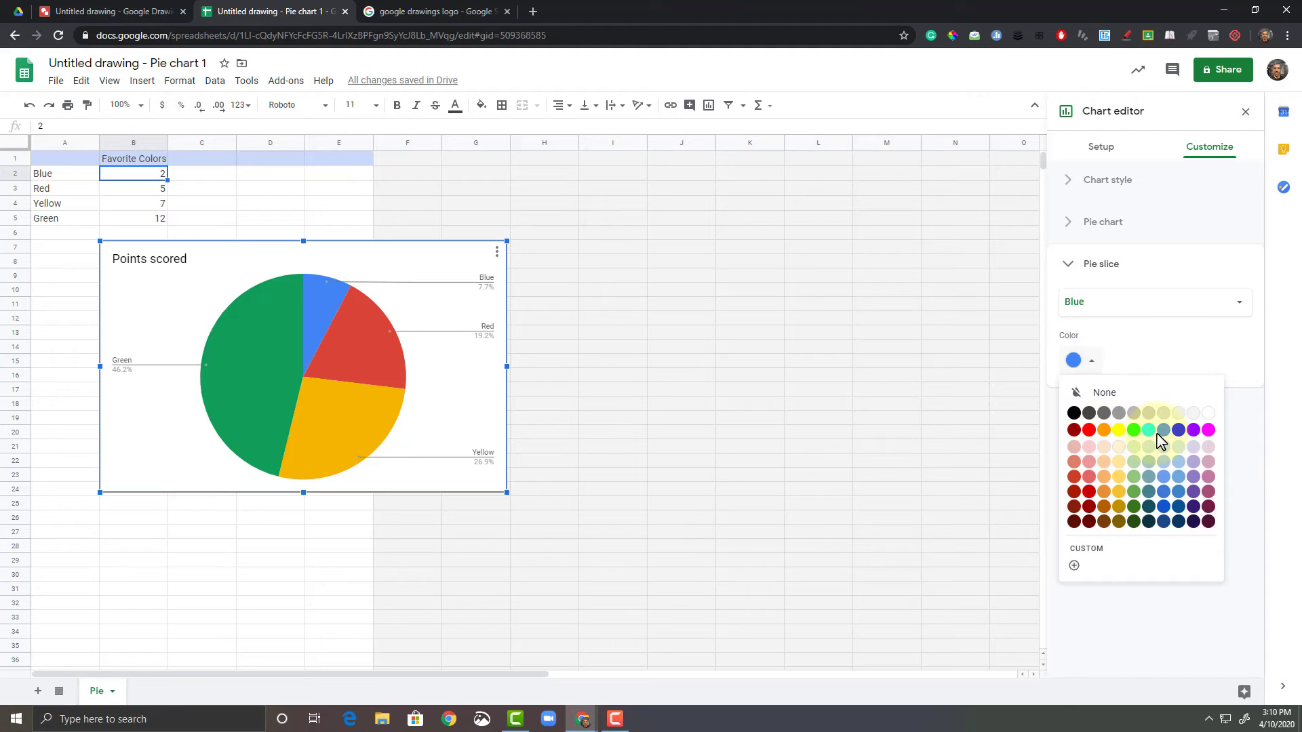
click(1163, 461)
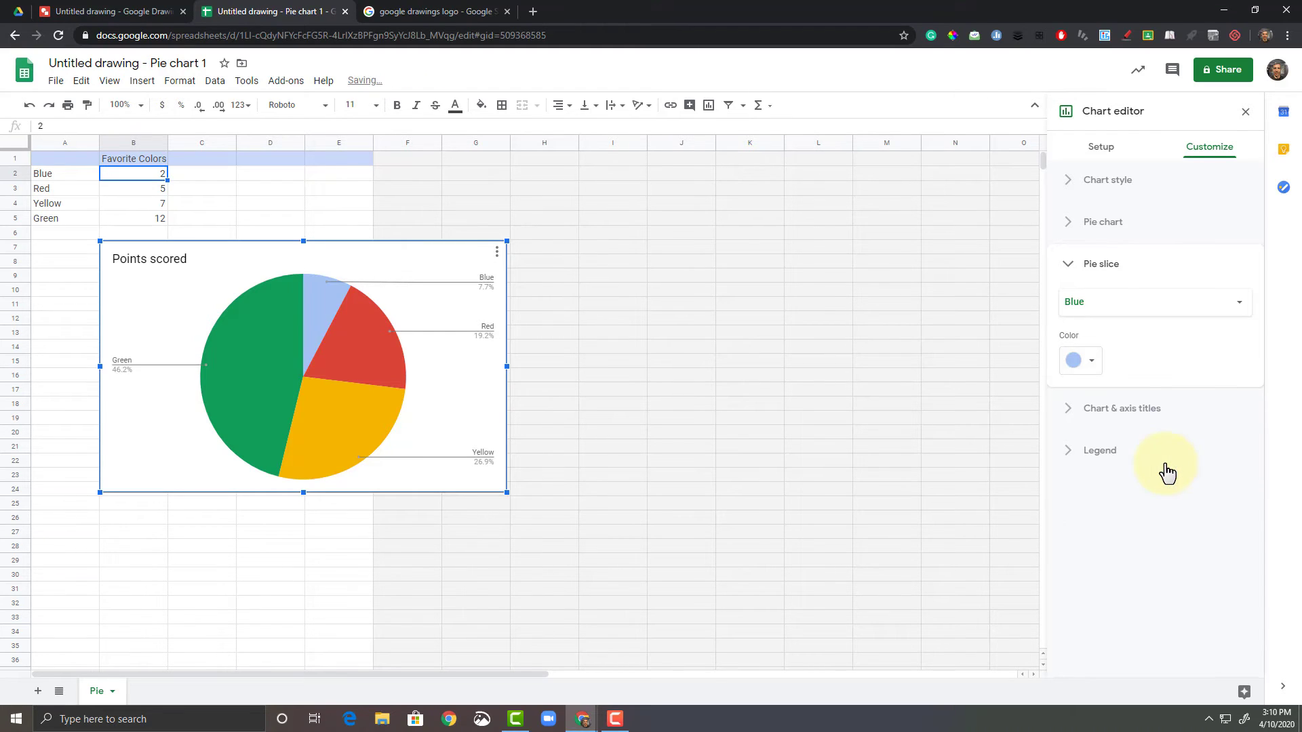
Change the pie chart's Red slice to a darker red.
click(1150, 303)
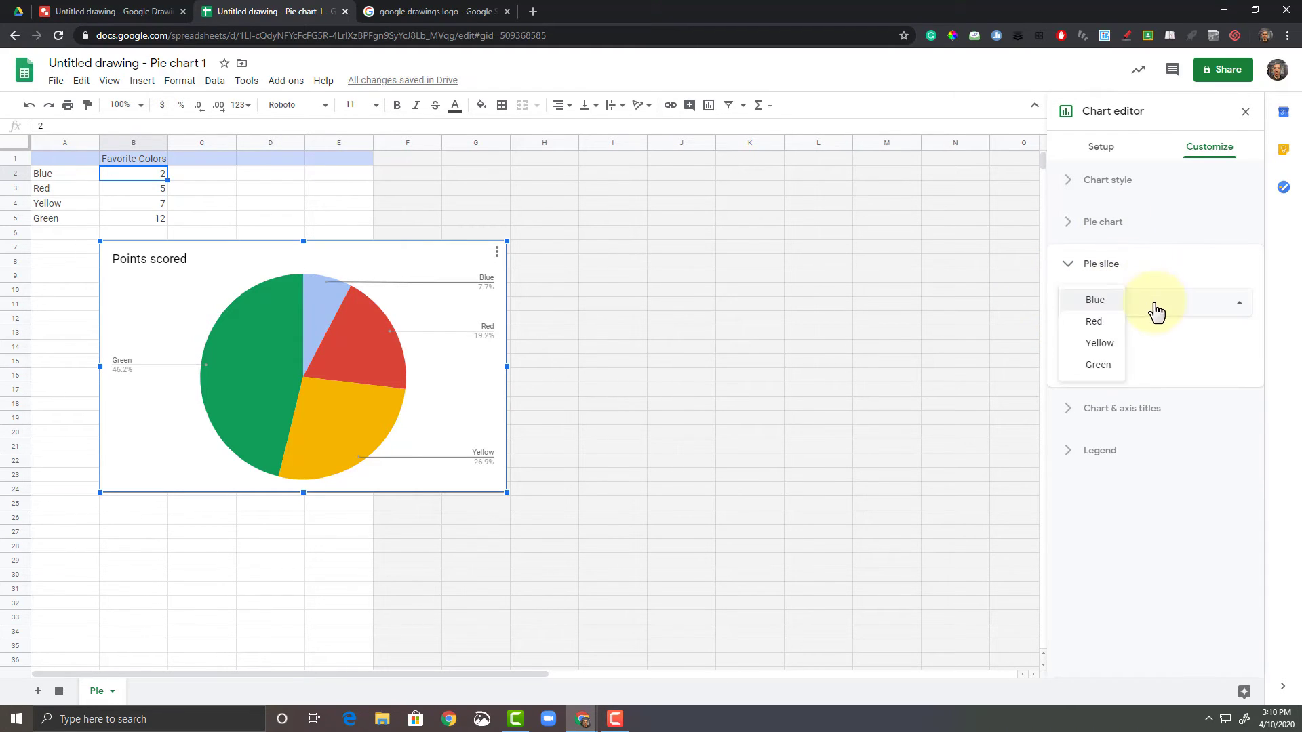
click(1104, 325)
click(1082, 360)
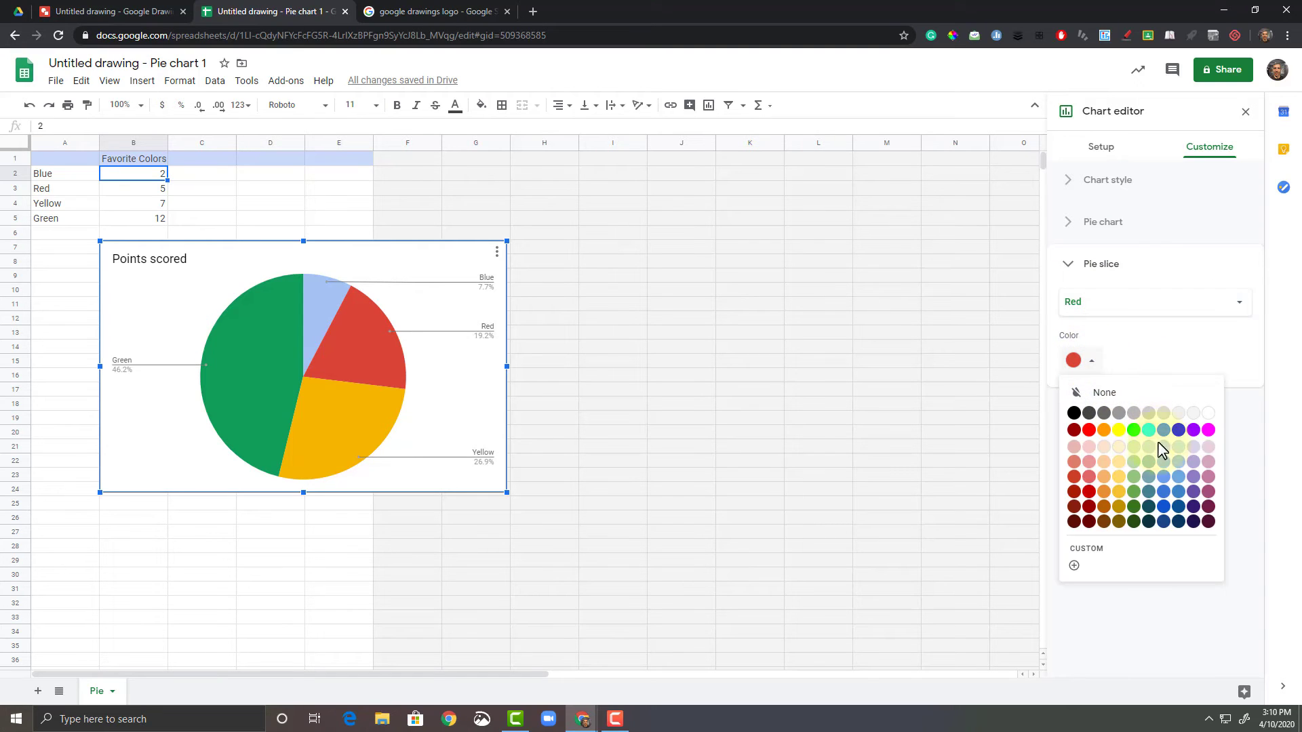
click(1089, 491)
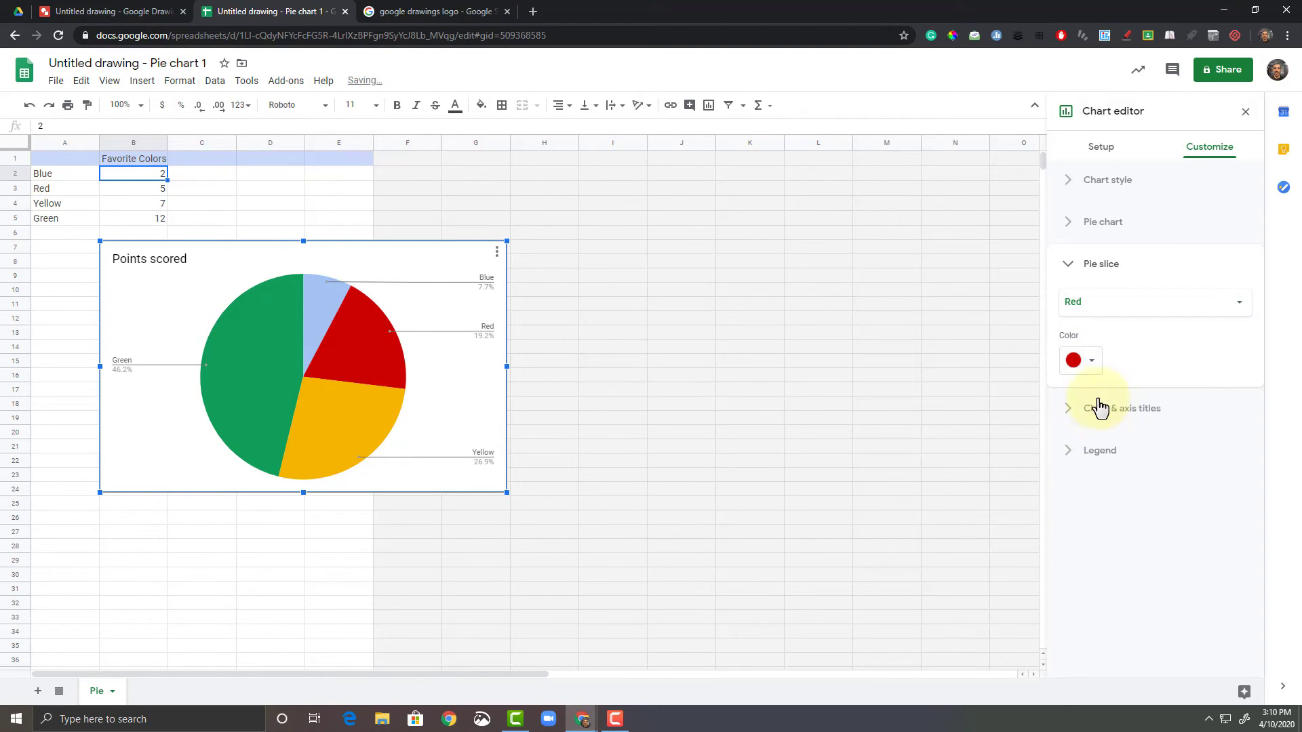
Replace the pie chart's title text with Favorite Colors.
click(1093, 409)
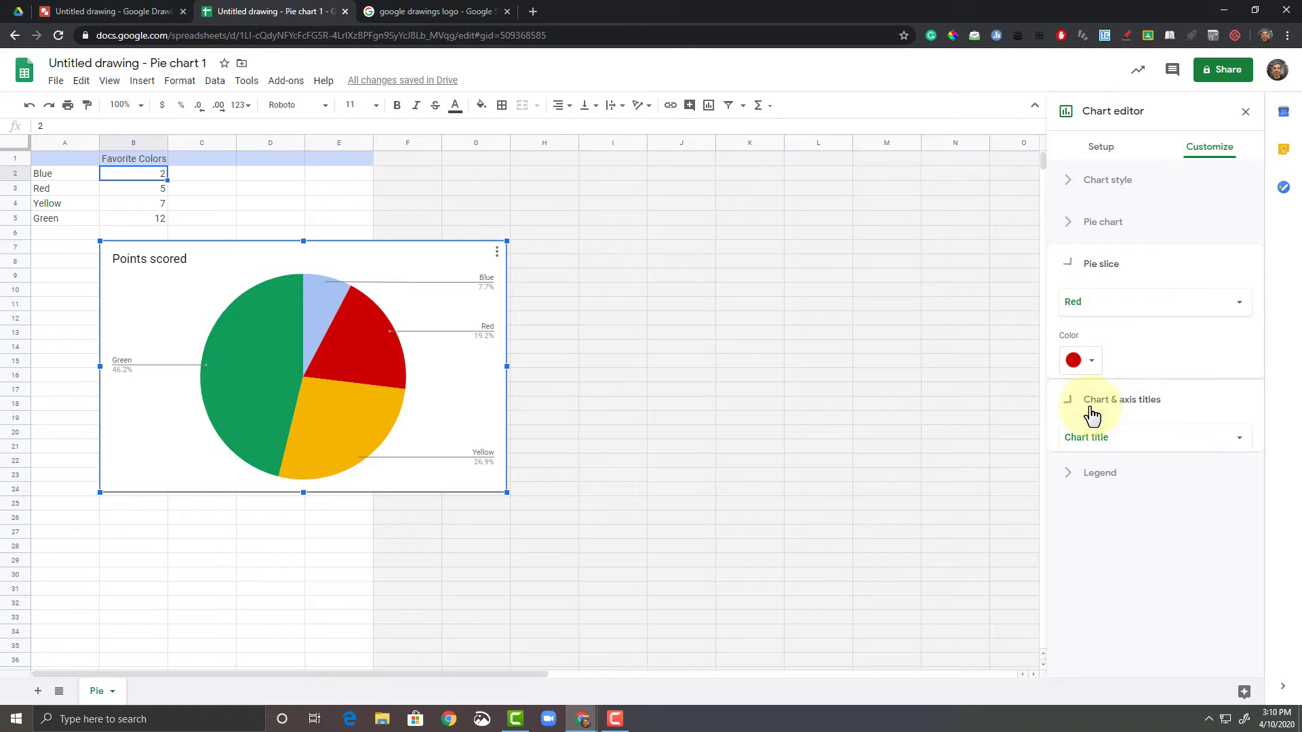
drag(1125, 407, 1038, 398)
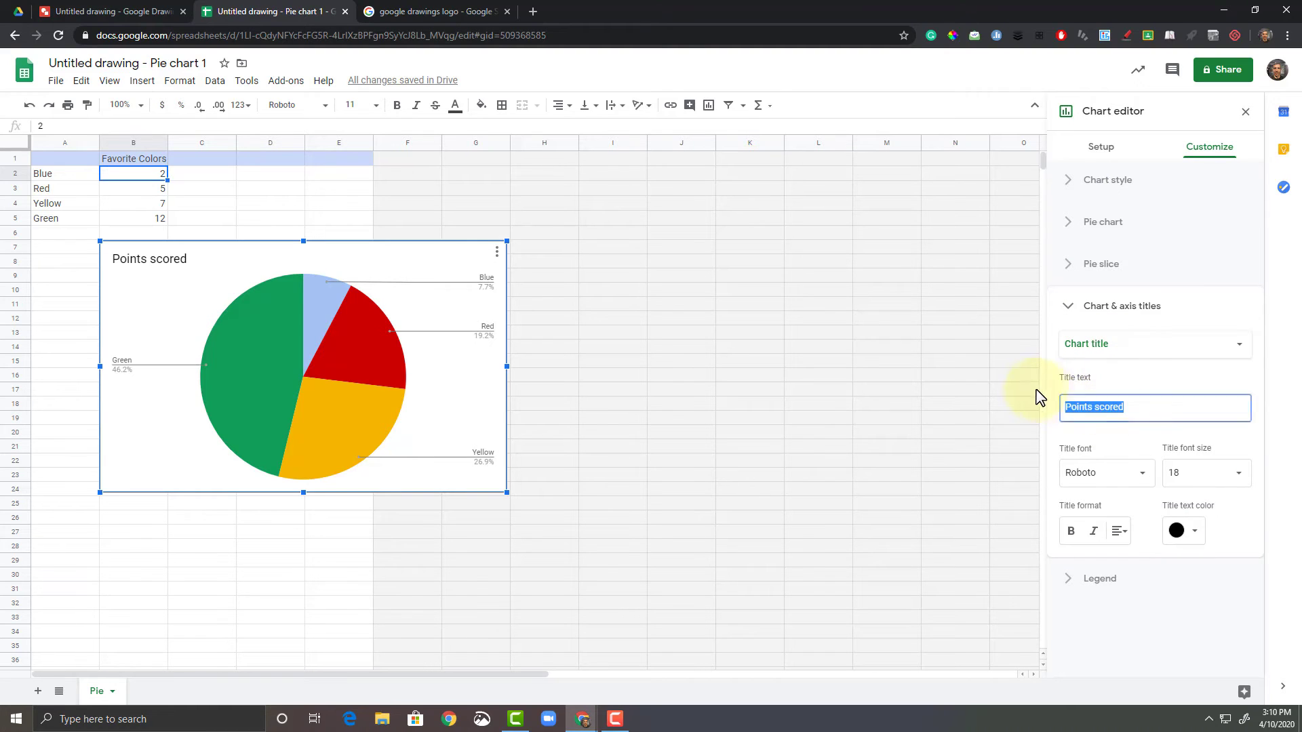
text(Favorite Colors)
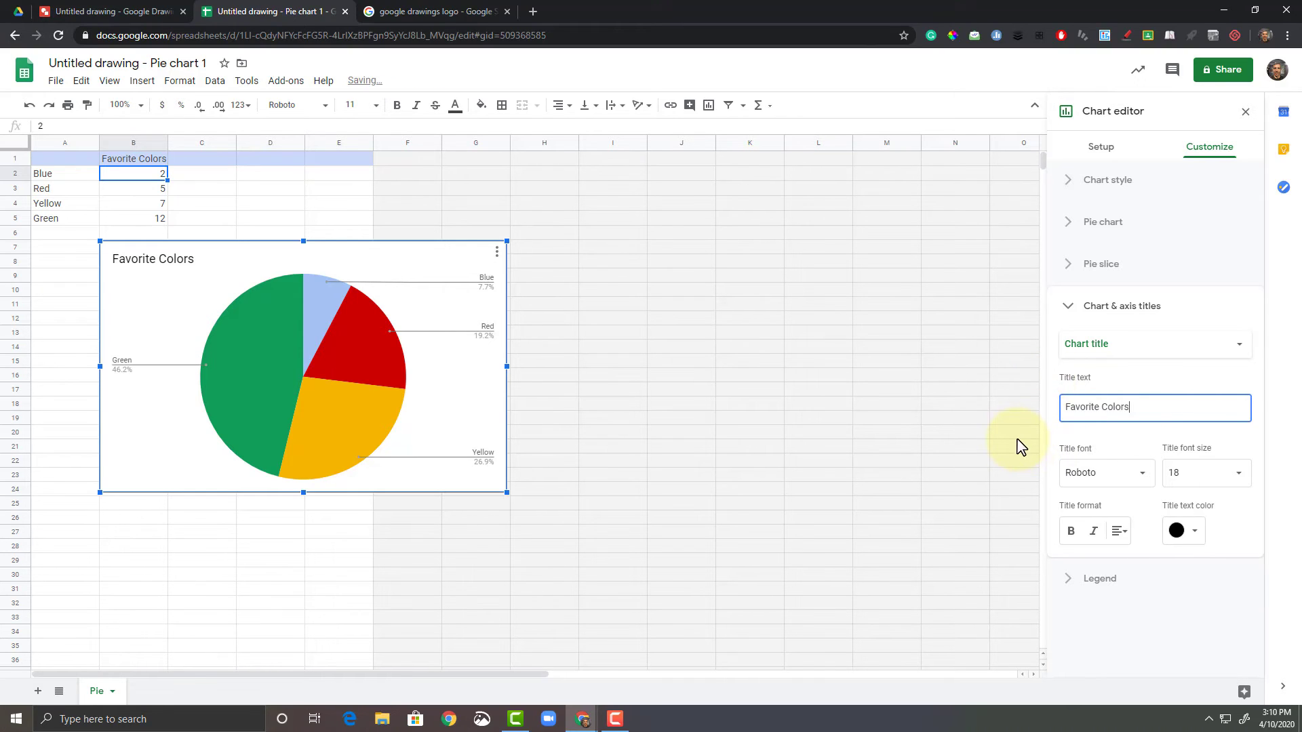
Finish editing the chart, return to the drawing and update the linked pie chart from its spreadsheet.
click(1015, 435)
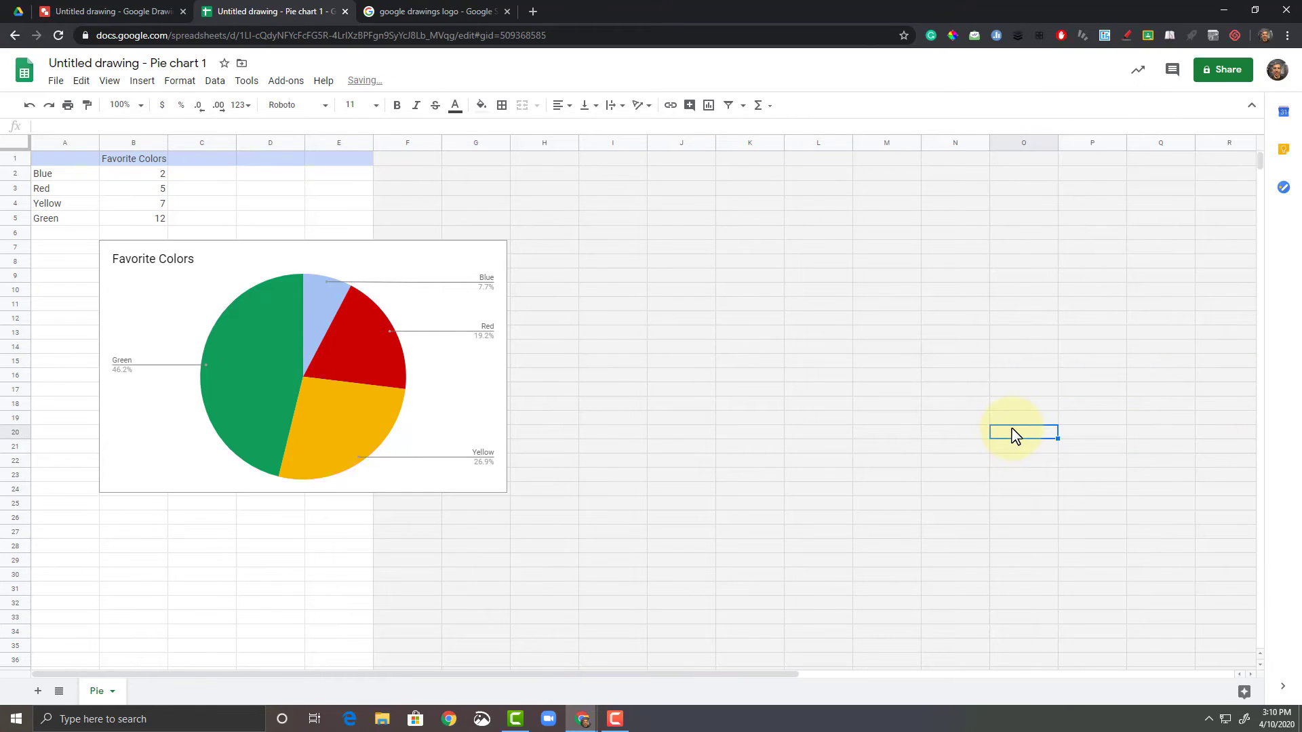
click(143, 11)
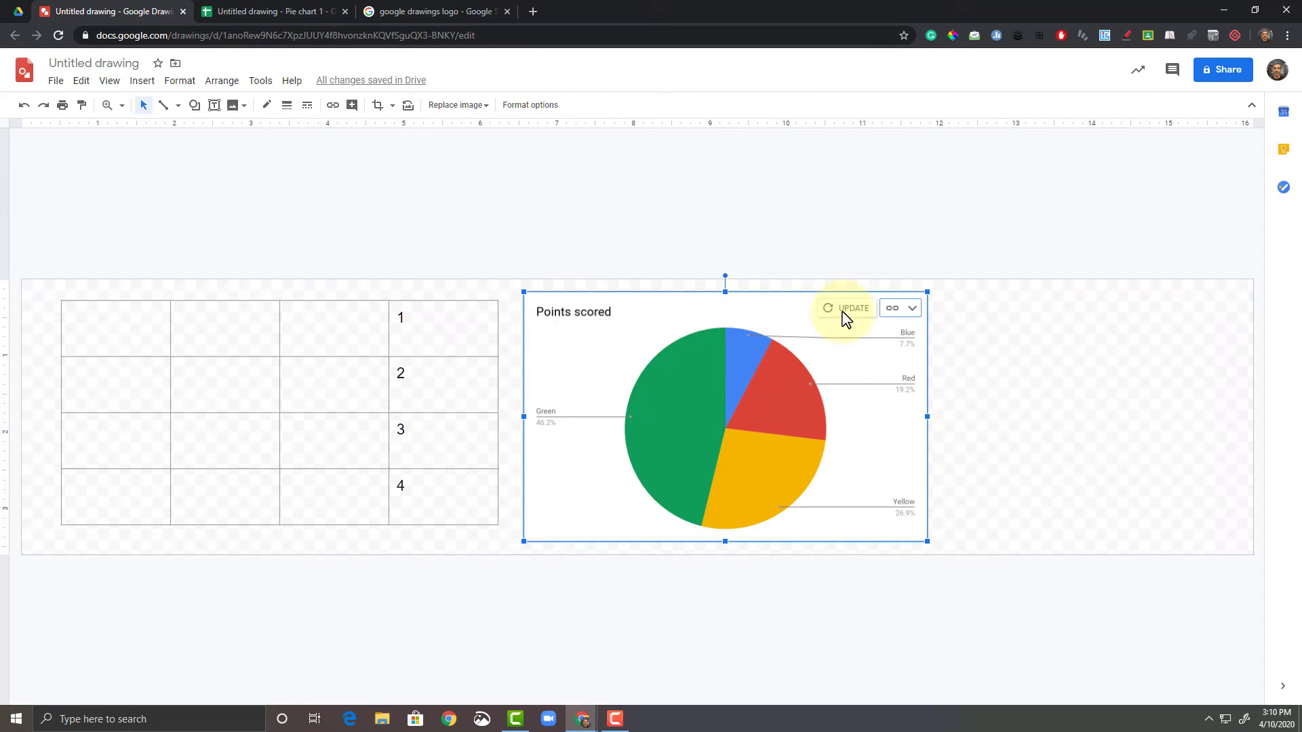
click(843, 311)
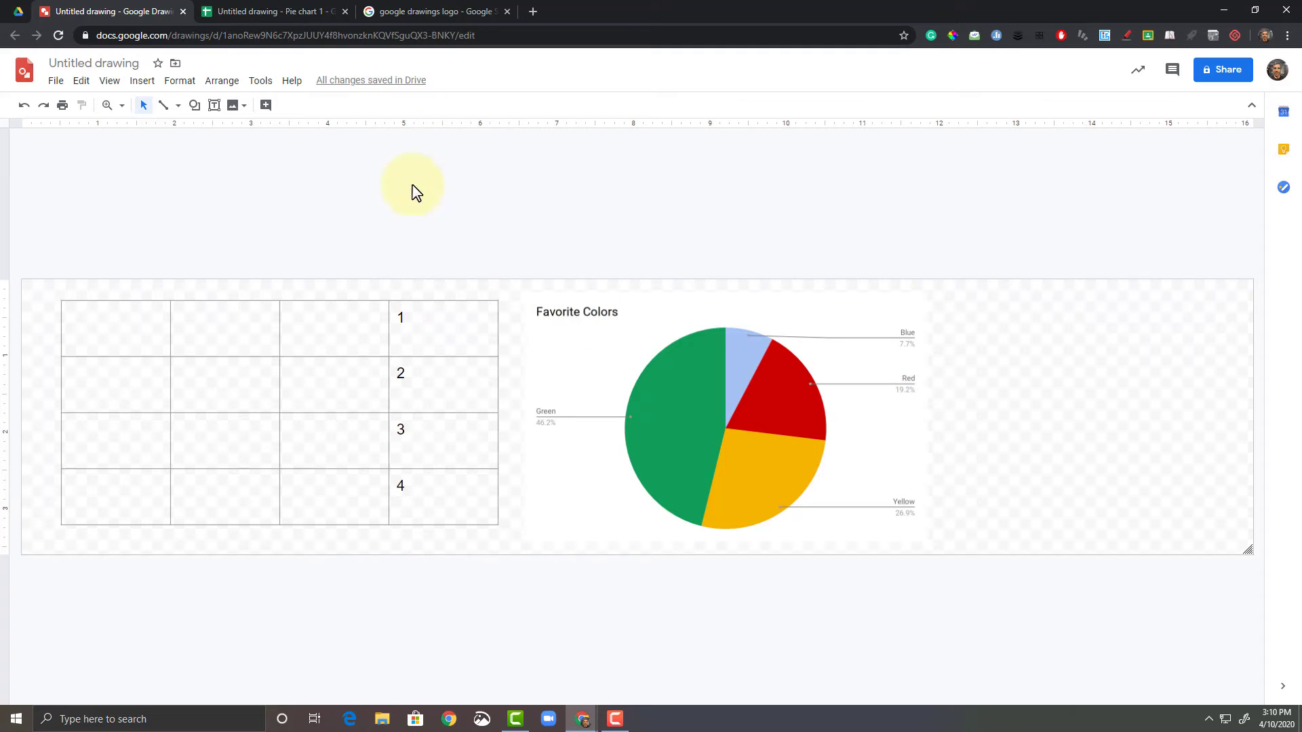
Select the table and the pie chart together and delete them to clear the canvas.
click(142, 81)
mouse_move(203, 195)
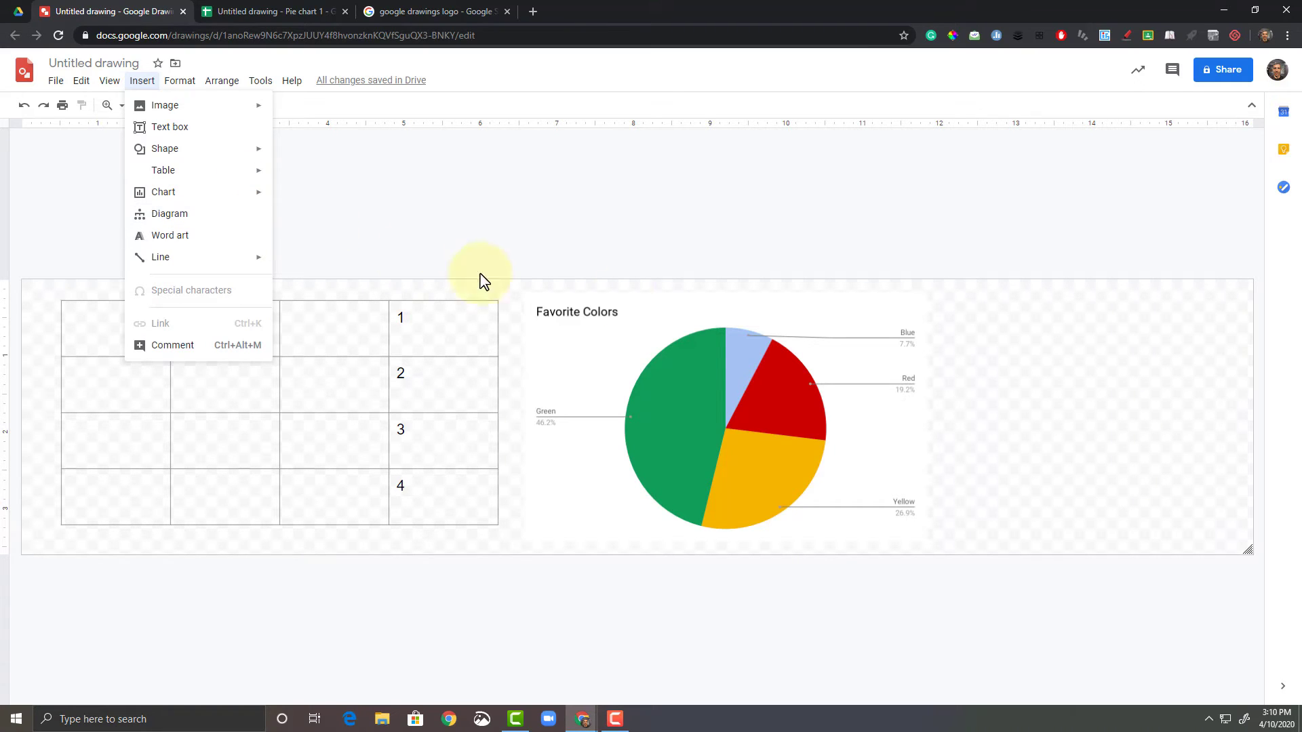
drag(977, 281, 54, 549)
key(Delete)
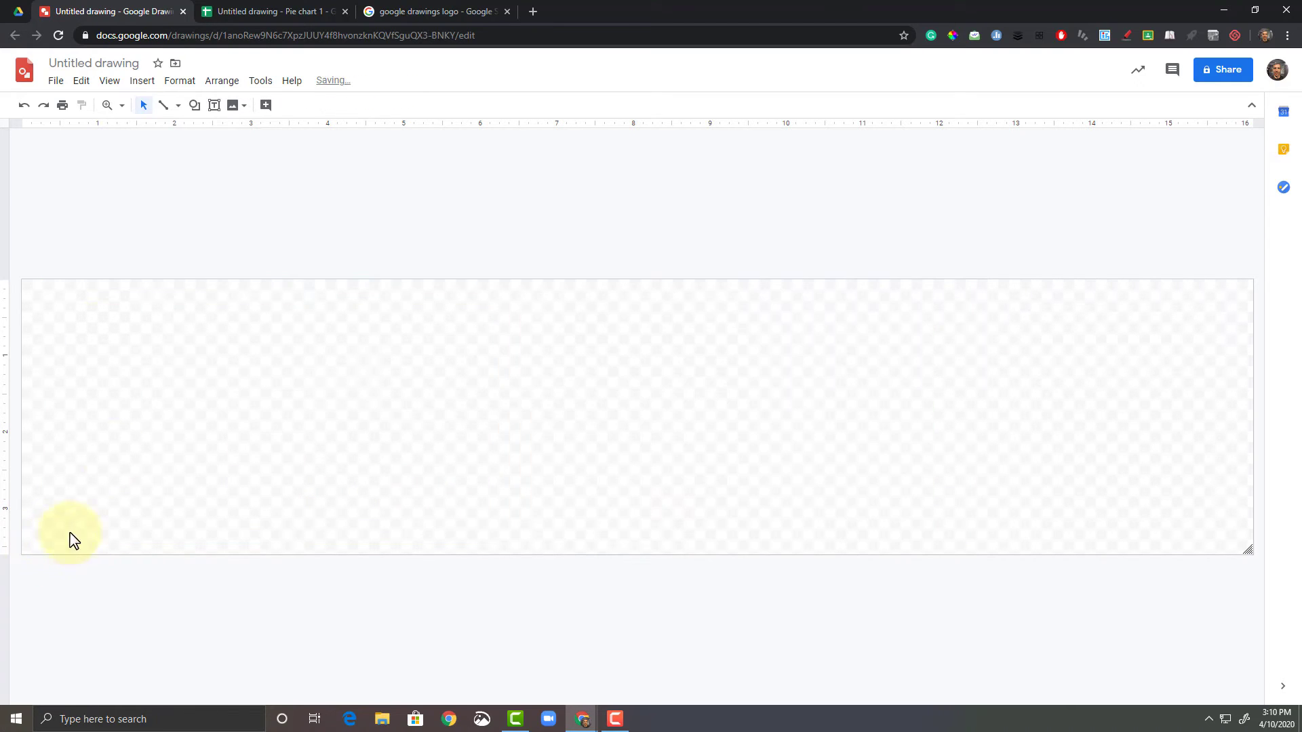
Open the diagram gallery and look through its Timeline templates.
click(143, 82)
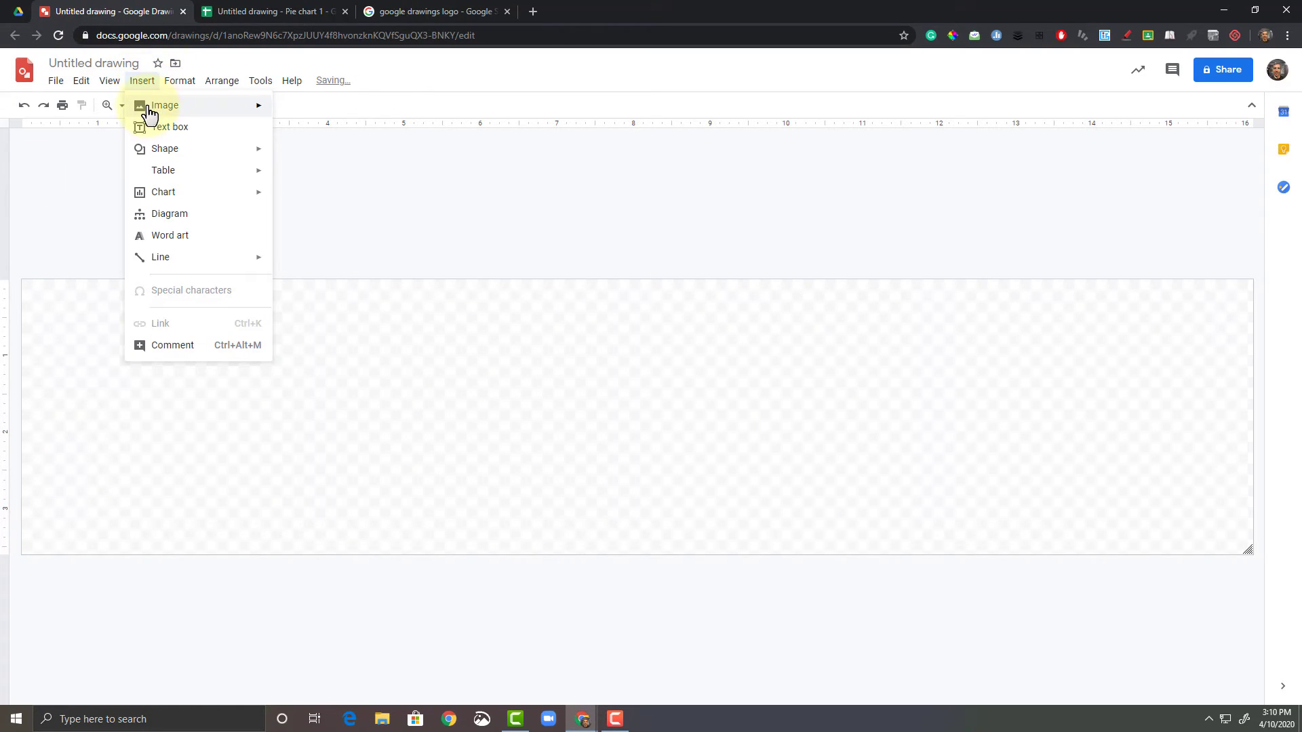
click(169, 216)
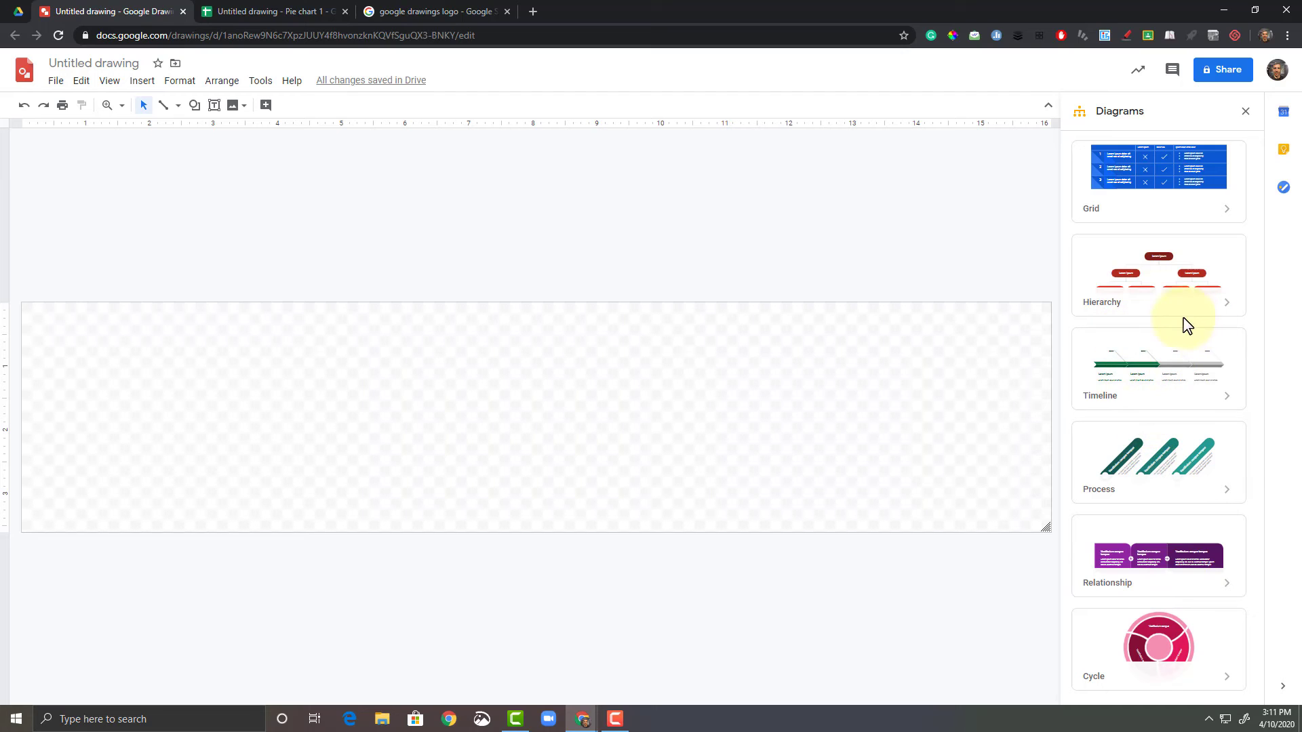
click(1229, 407)
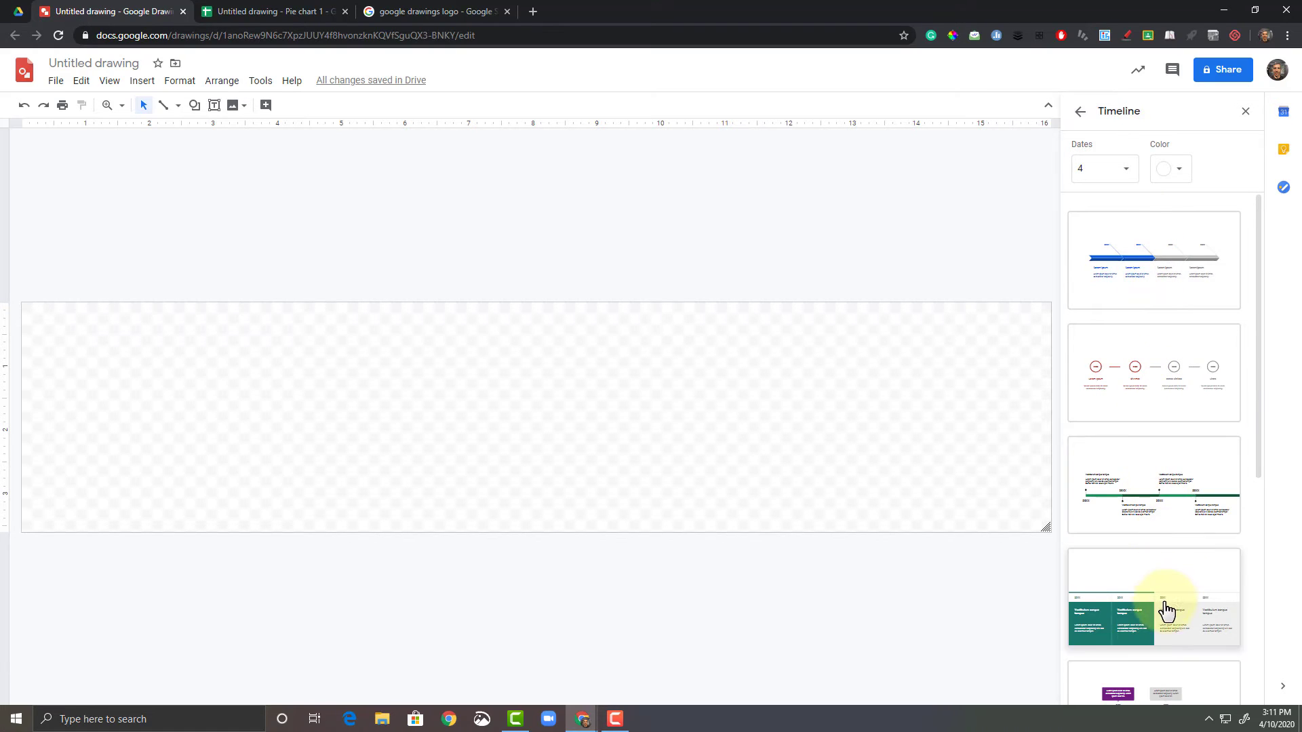
scroll(1164, 604, down, 4)
scroll(1172, 599, down, 2)
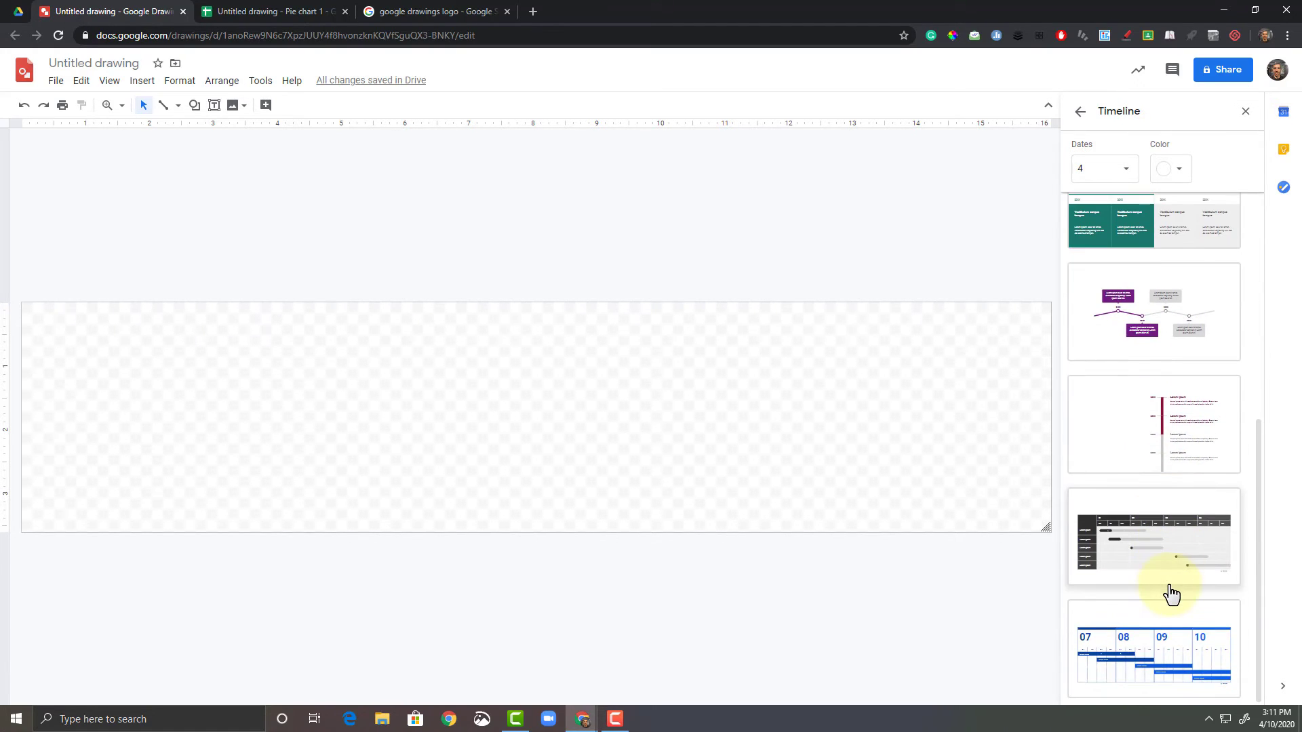
scroll(1171, 594, up, 5)
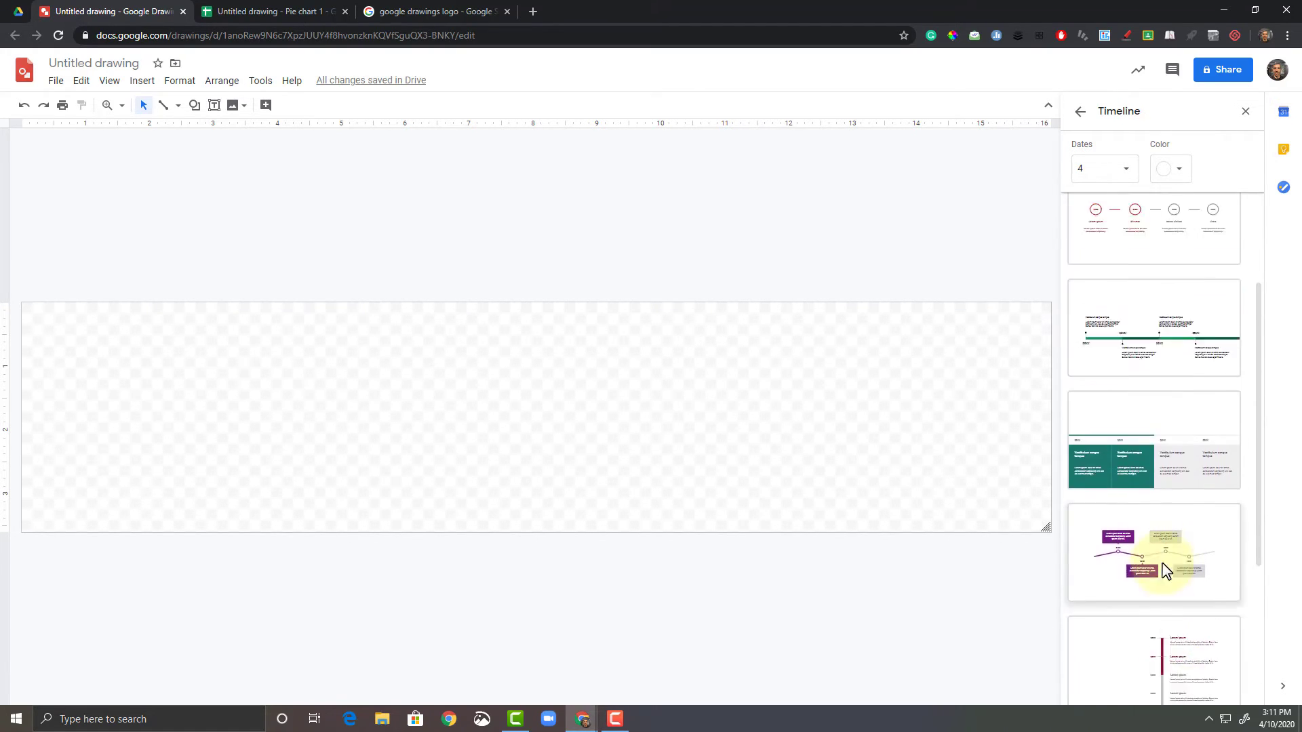
Set the timeline templates to 6 dates and insert the blue and gray arrow-bar timeline into the drawing.
click(1126, 175)
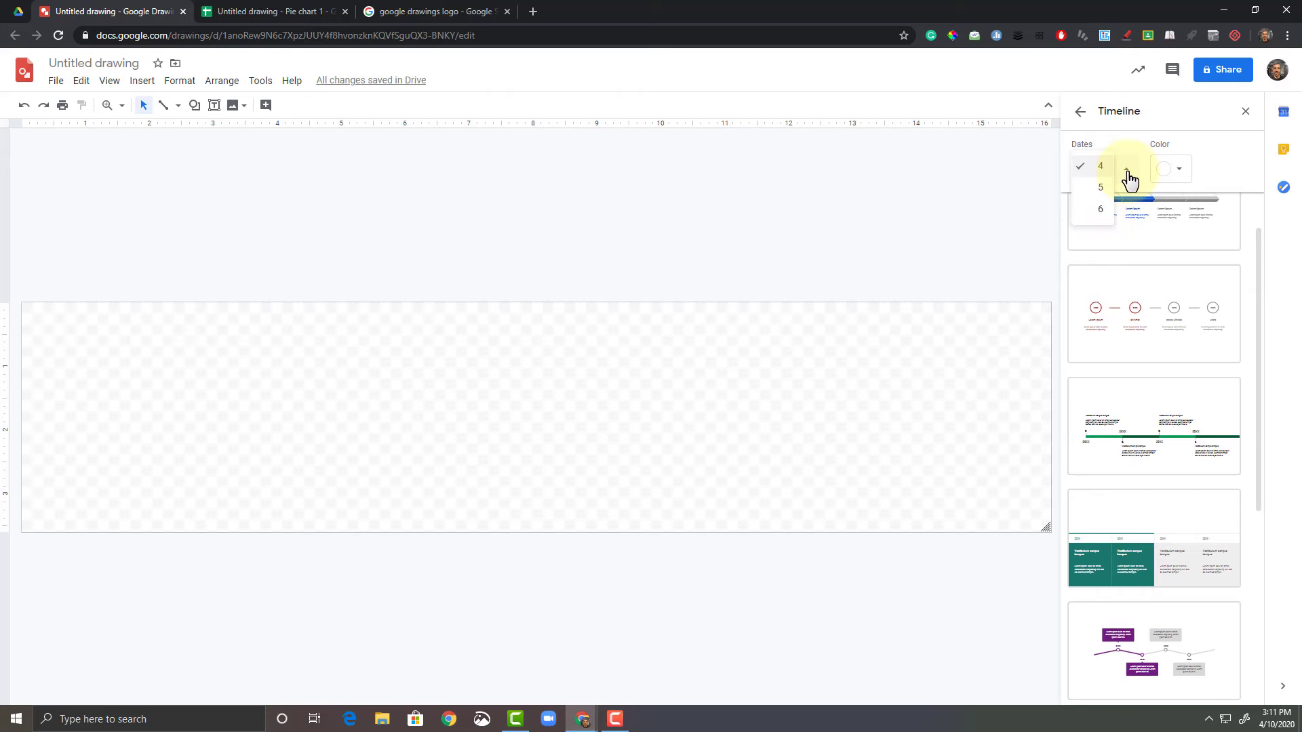
click(1096, 209)
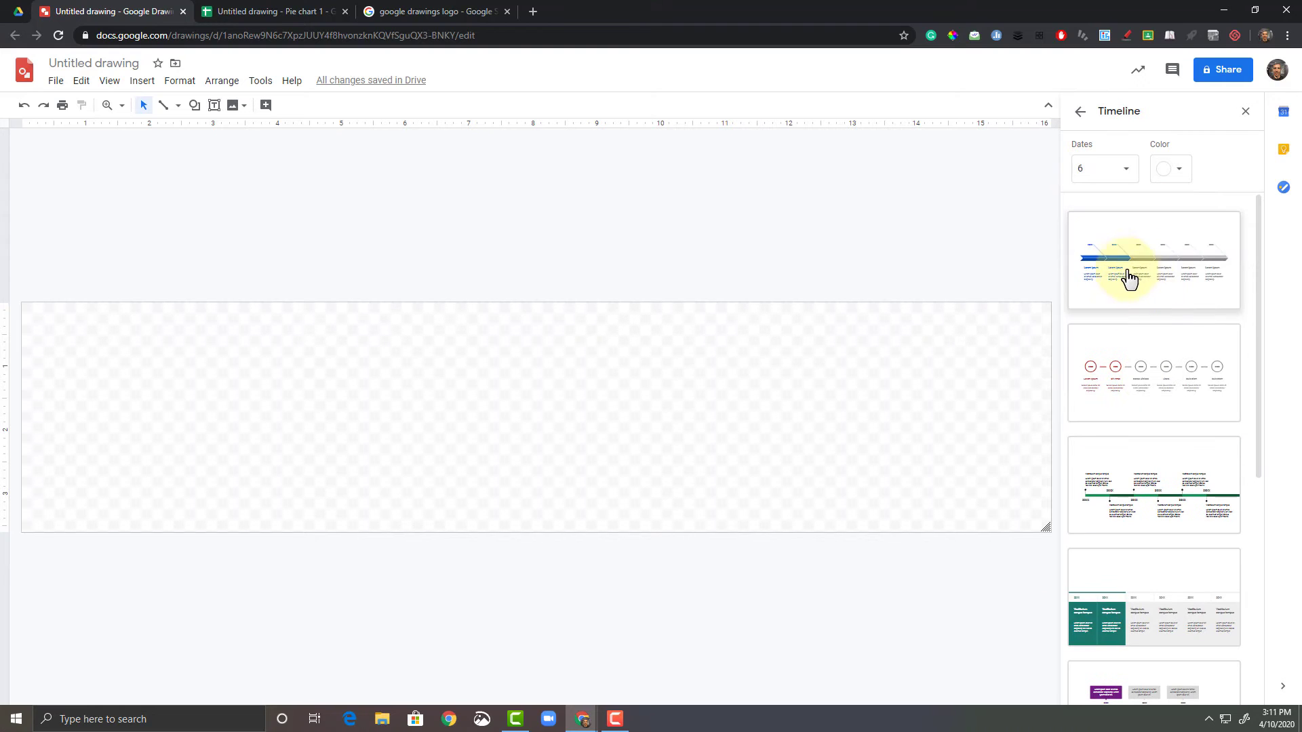
scroll(1173, 513, down, 1)
scroll(1173, 513, down, 5)
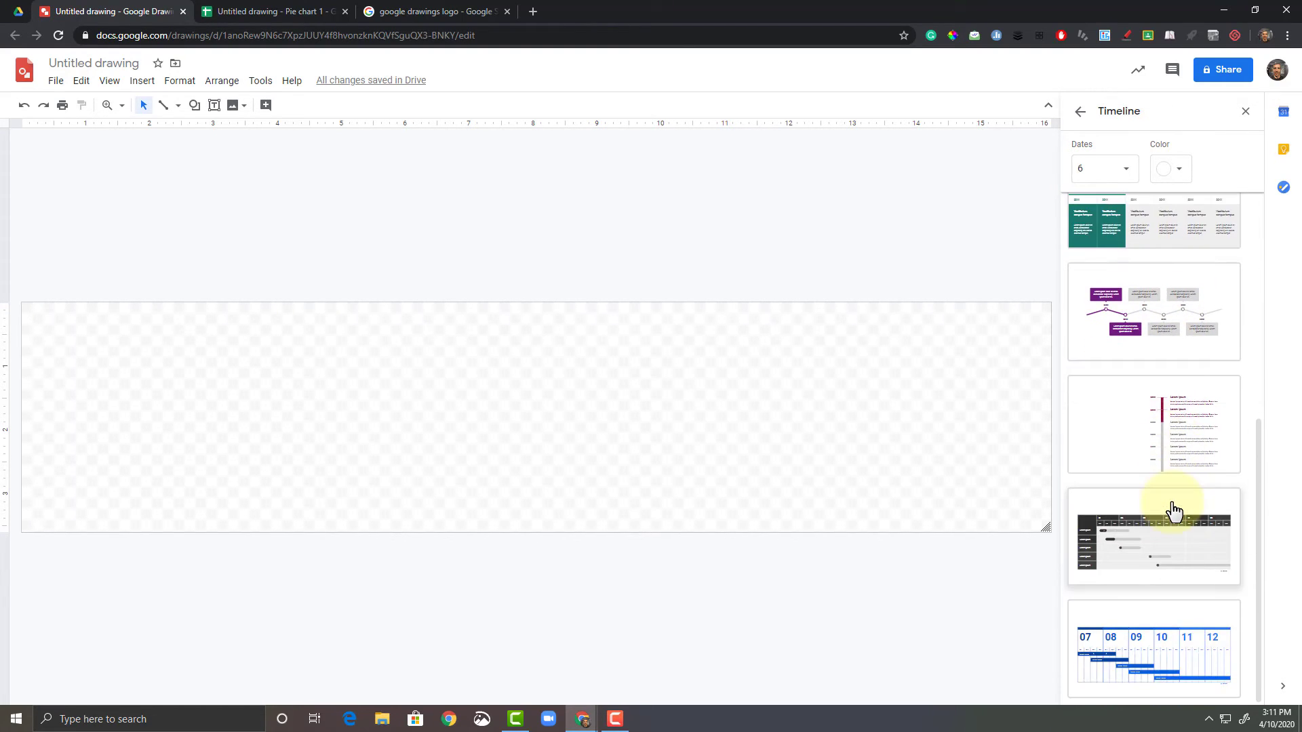
scroll(1173, 508, up, 6)
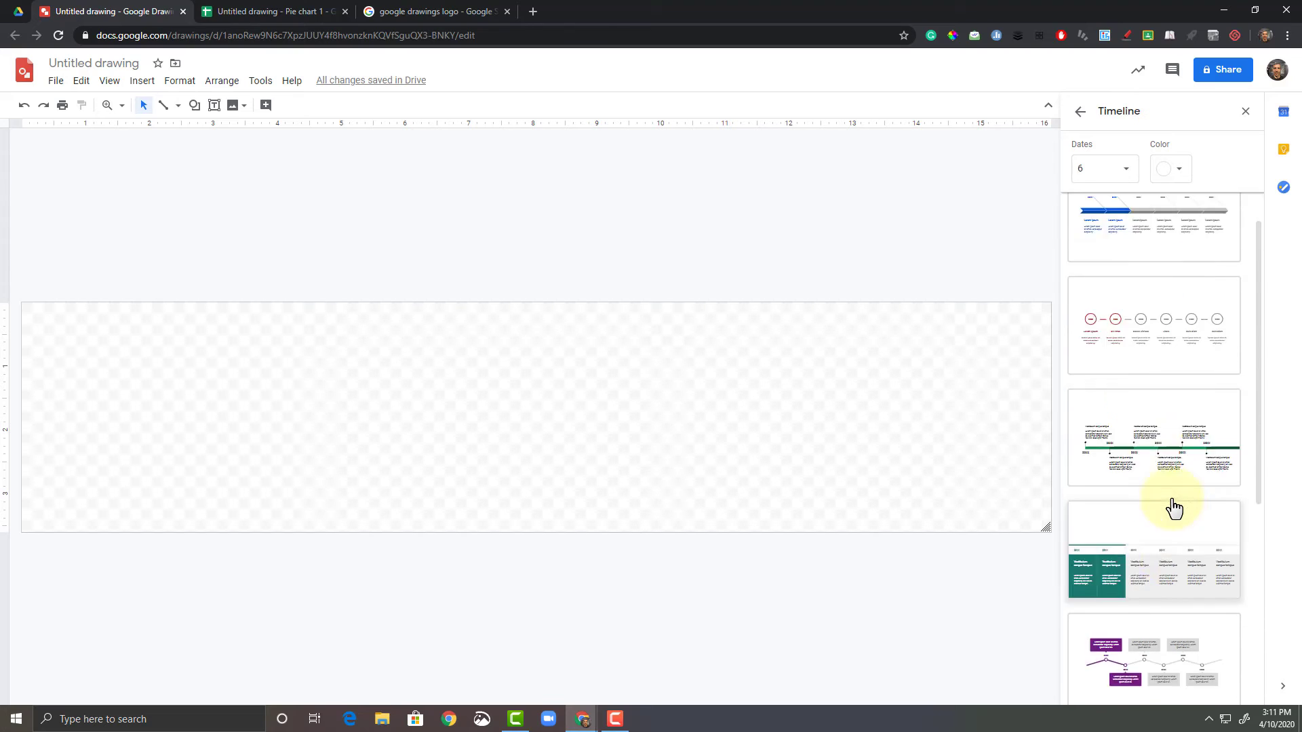
click(1126, 251)
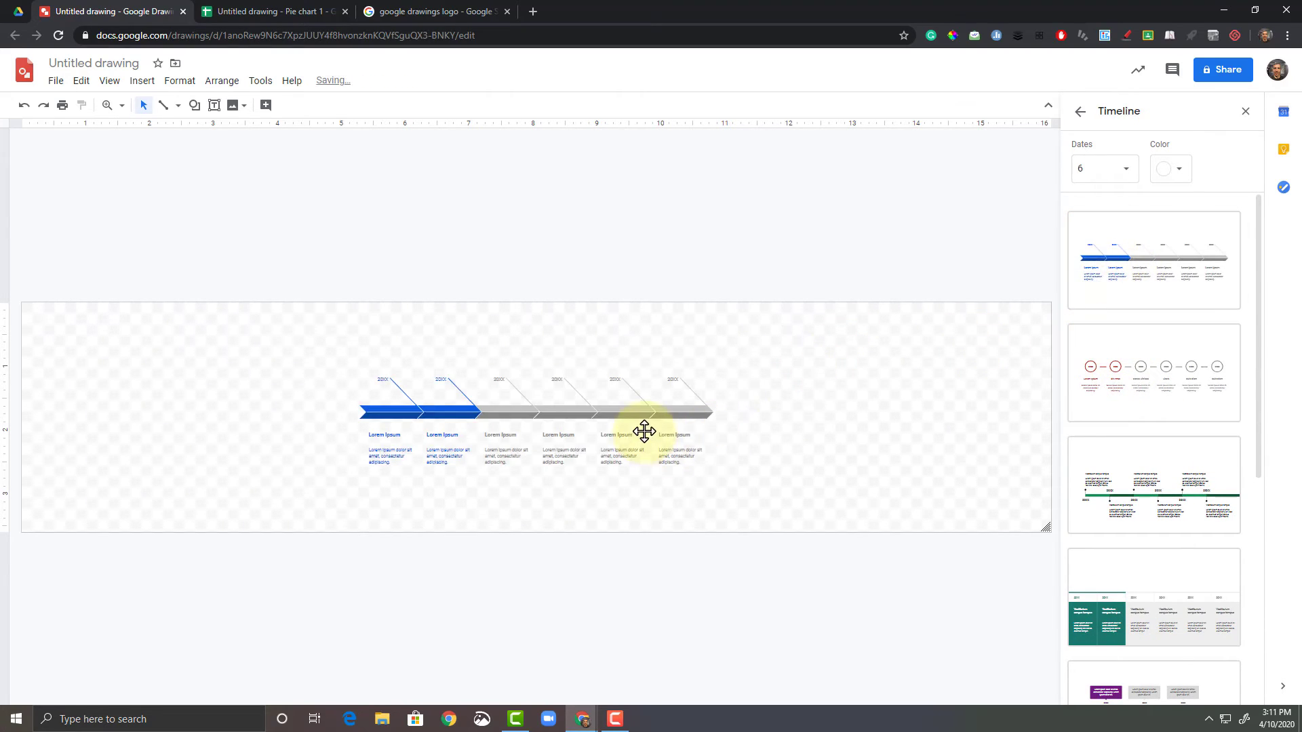
click(644, 431)
click(747, 359)
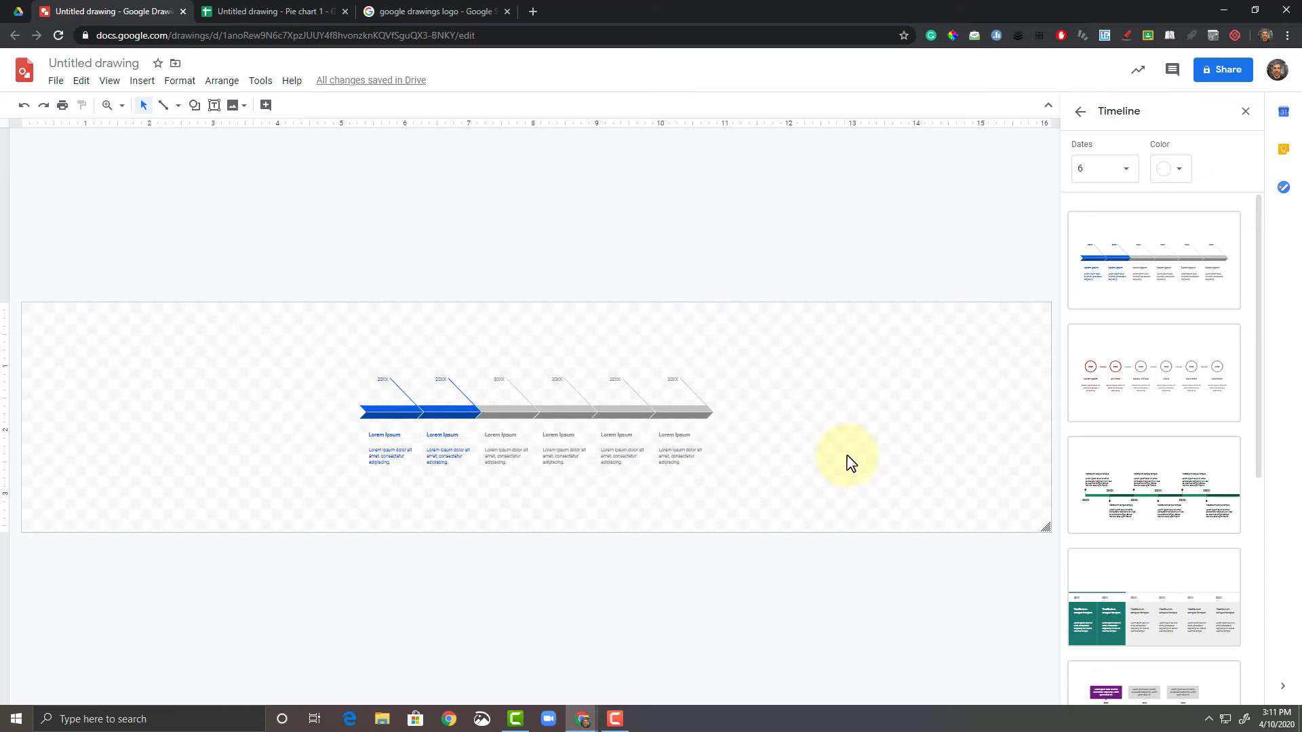
Move the whole timeline to the canvas's upper-left corner and shrink the canvas around it to about 6 by 2 inches.
drag(1048, 533, 734, 531)
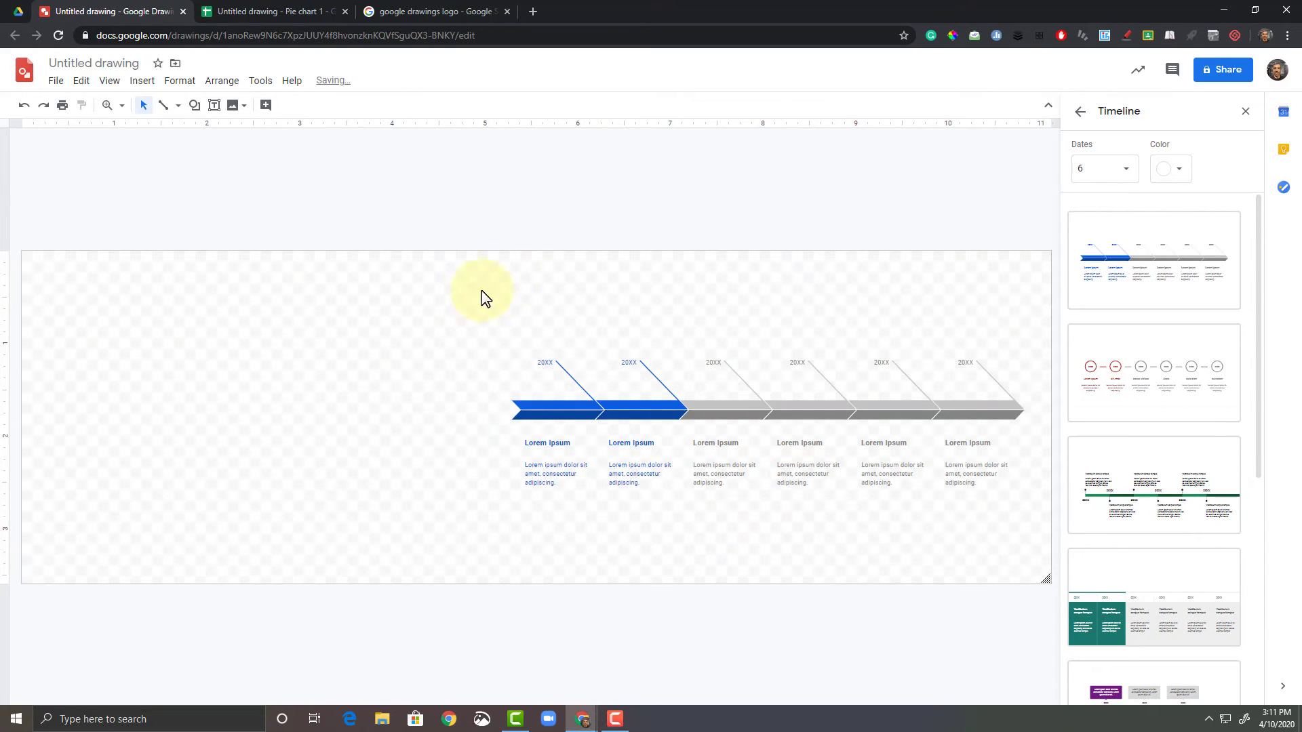
drag(464, 296, 997, 532)
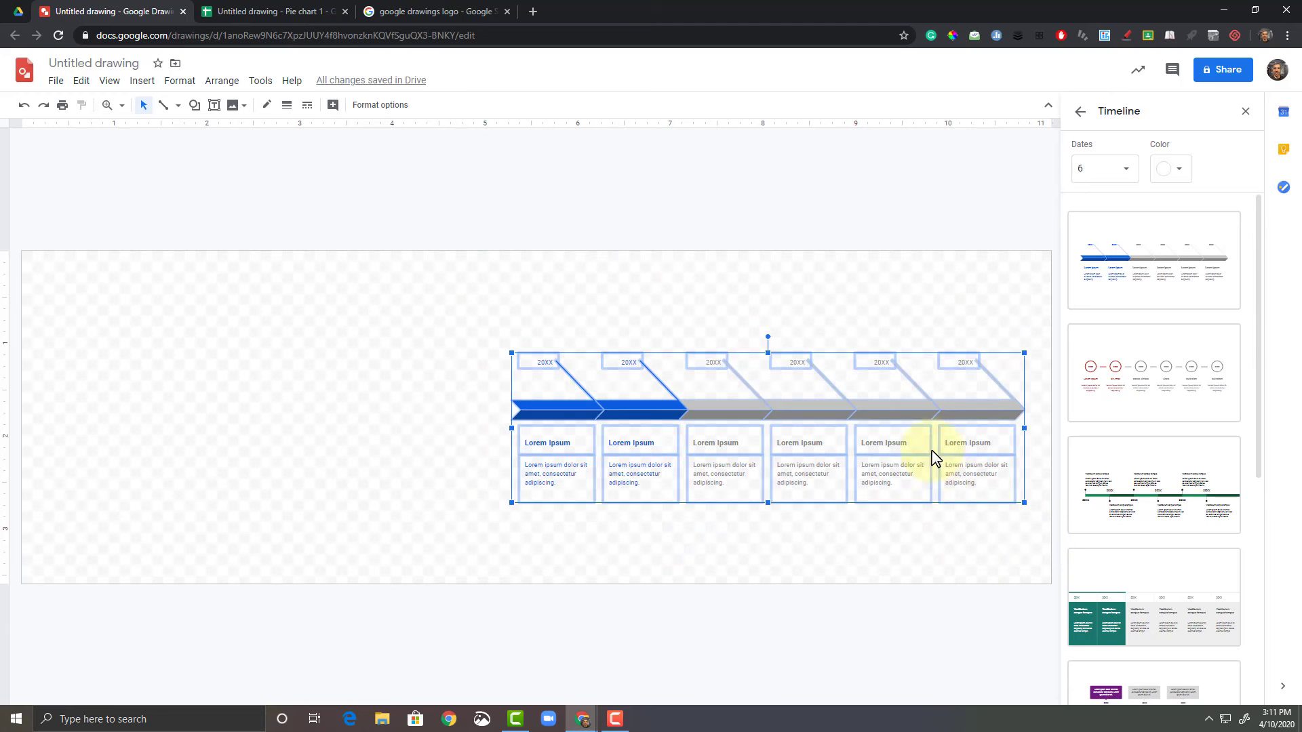
drag(914, 447, 495, 386)
click(1022, 601)
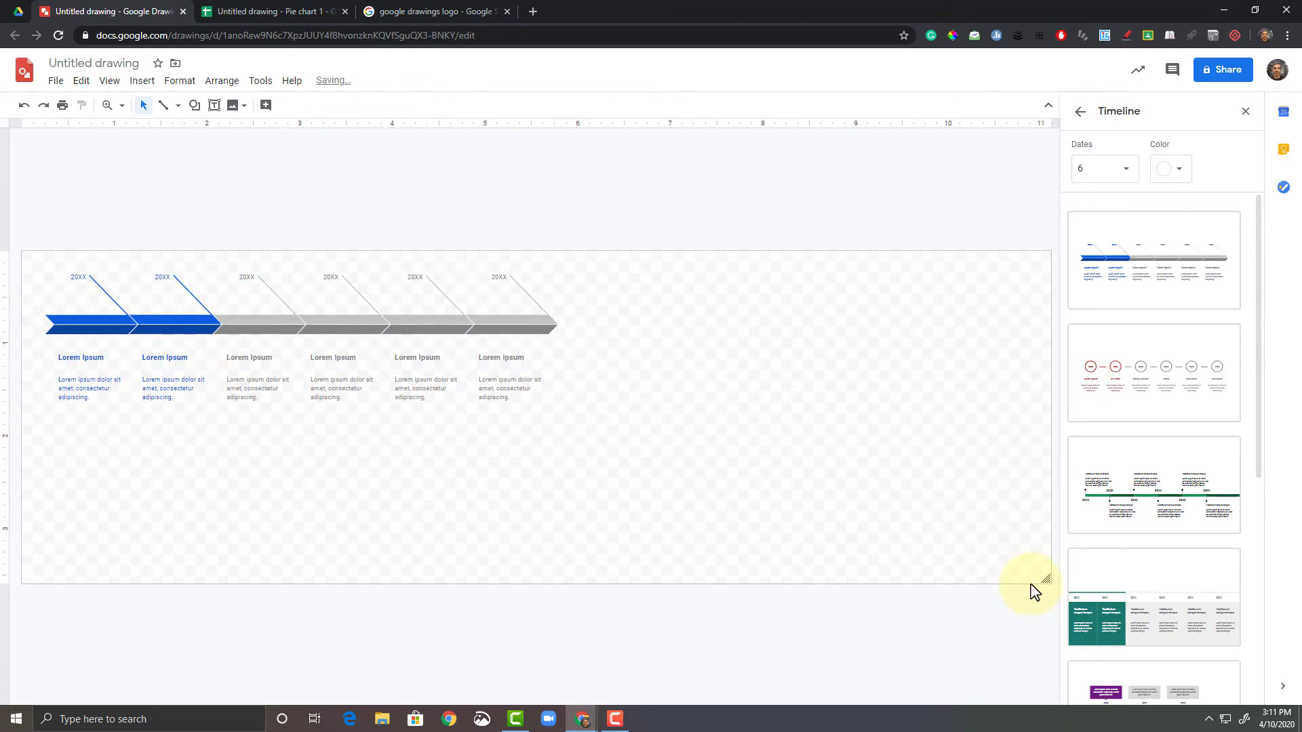
drag(1047, 584, 596, 440)
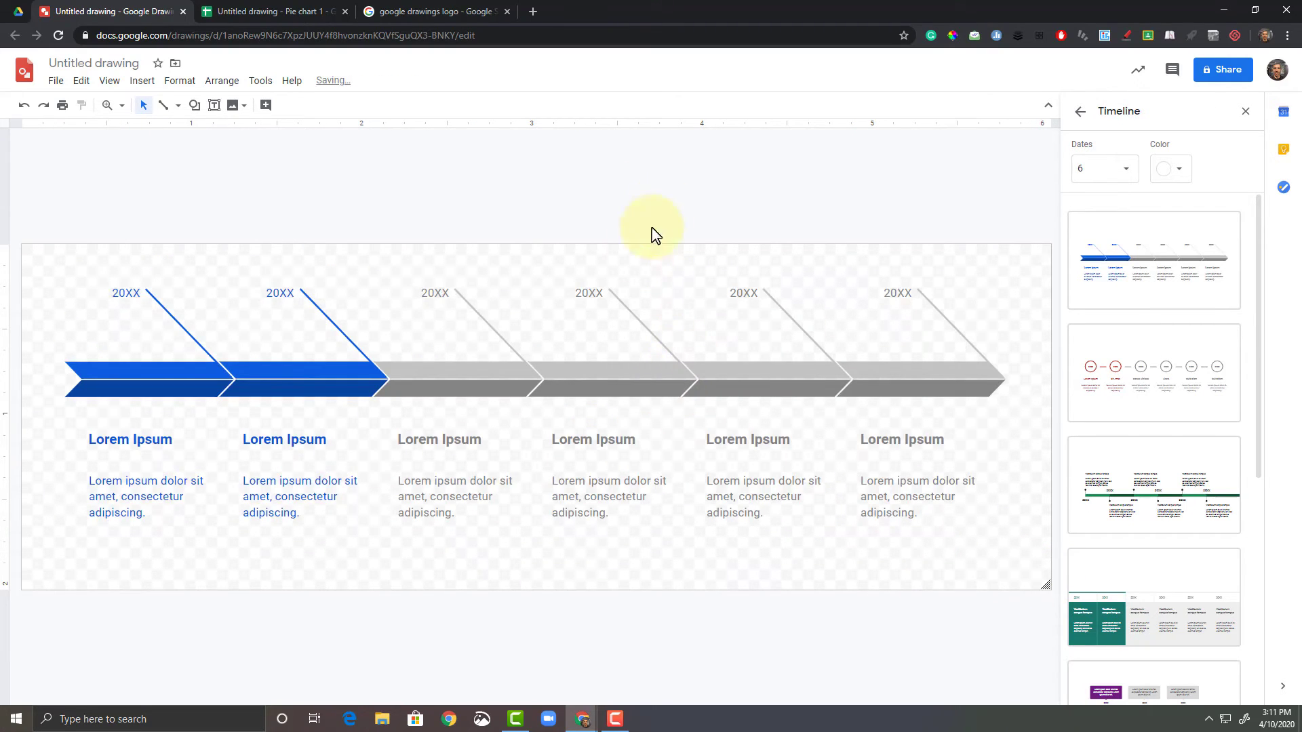
Examine which timeline parts are editable by selecting the fifth segment's heading text and the last segment's grouped elements.
drag(498, 380, 725, 373)
click(746, 437)
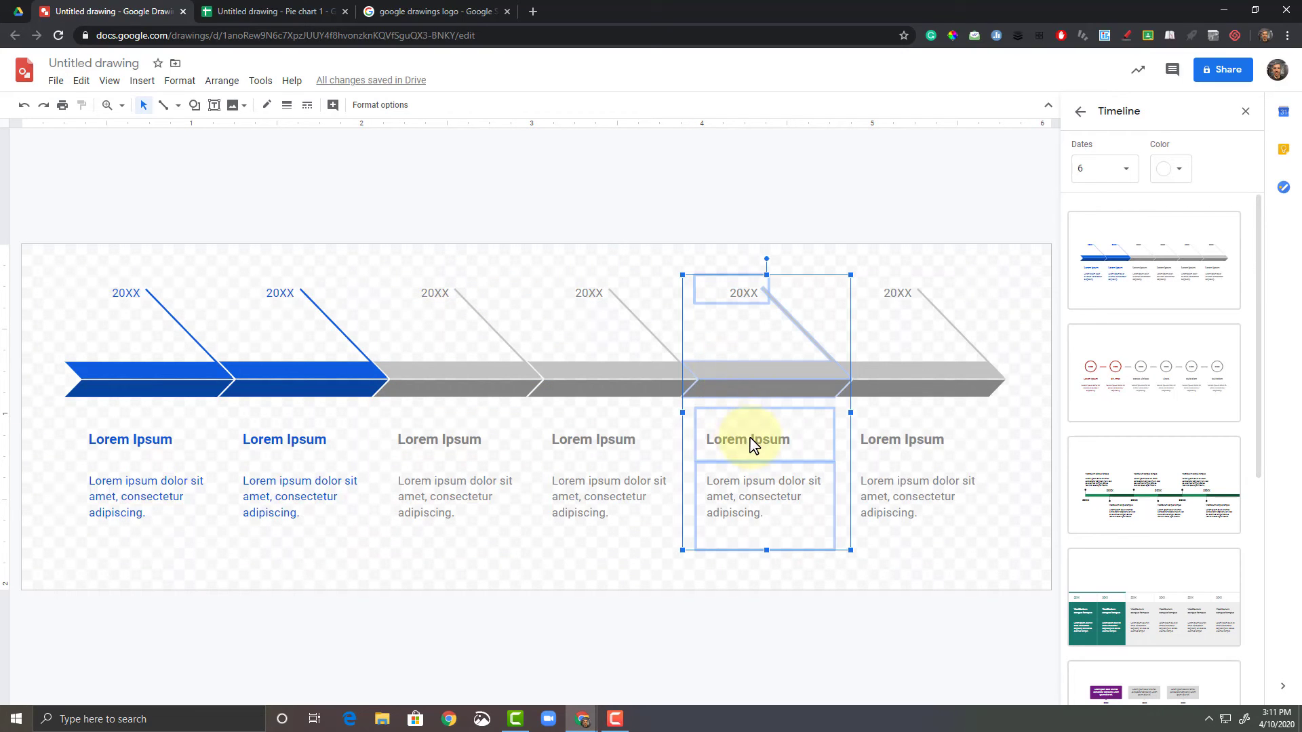
click(765, 443)
drag(791, 440, 689, 450)
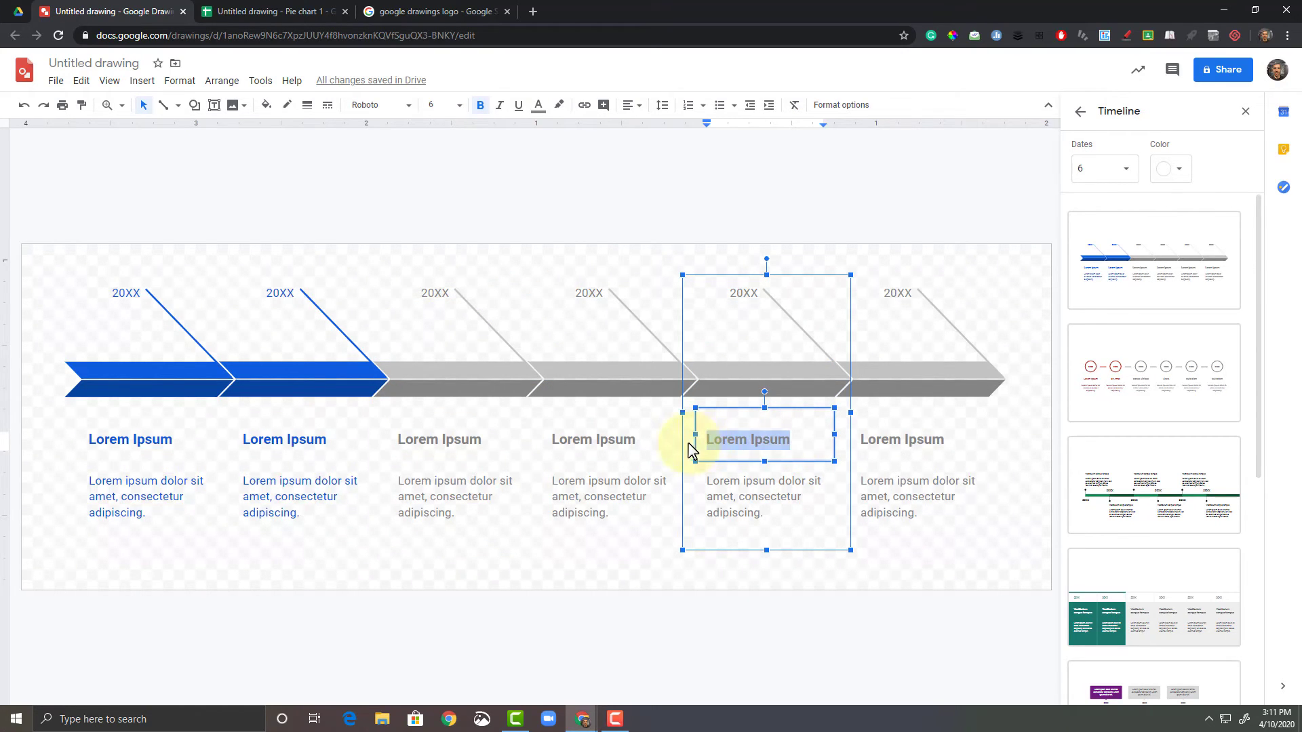
click(912, 440)
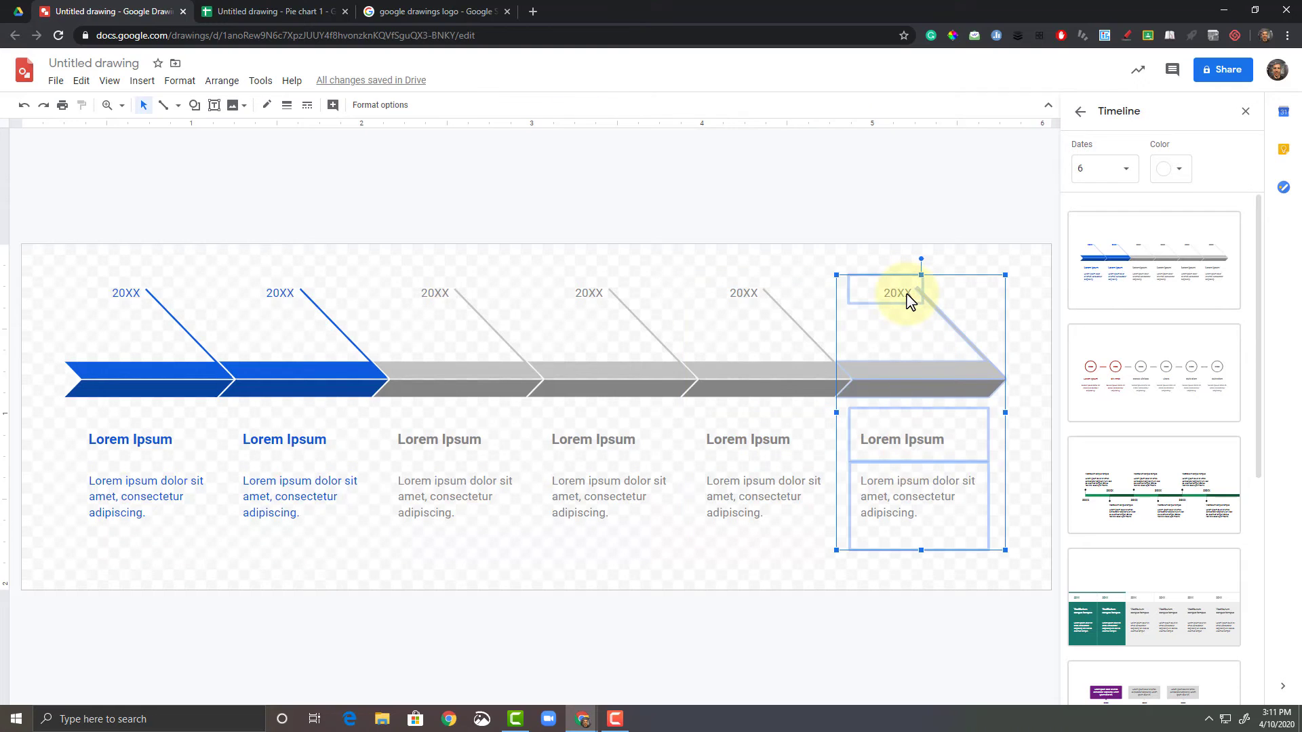
click(908, 300)
click(966, 363)
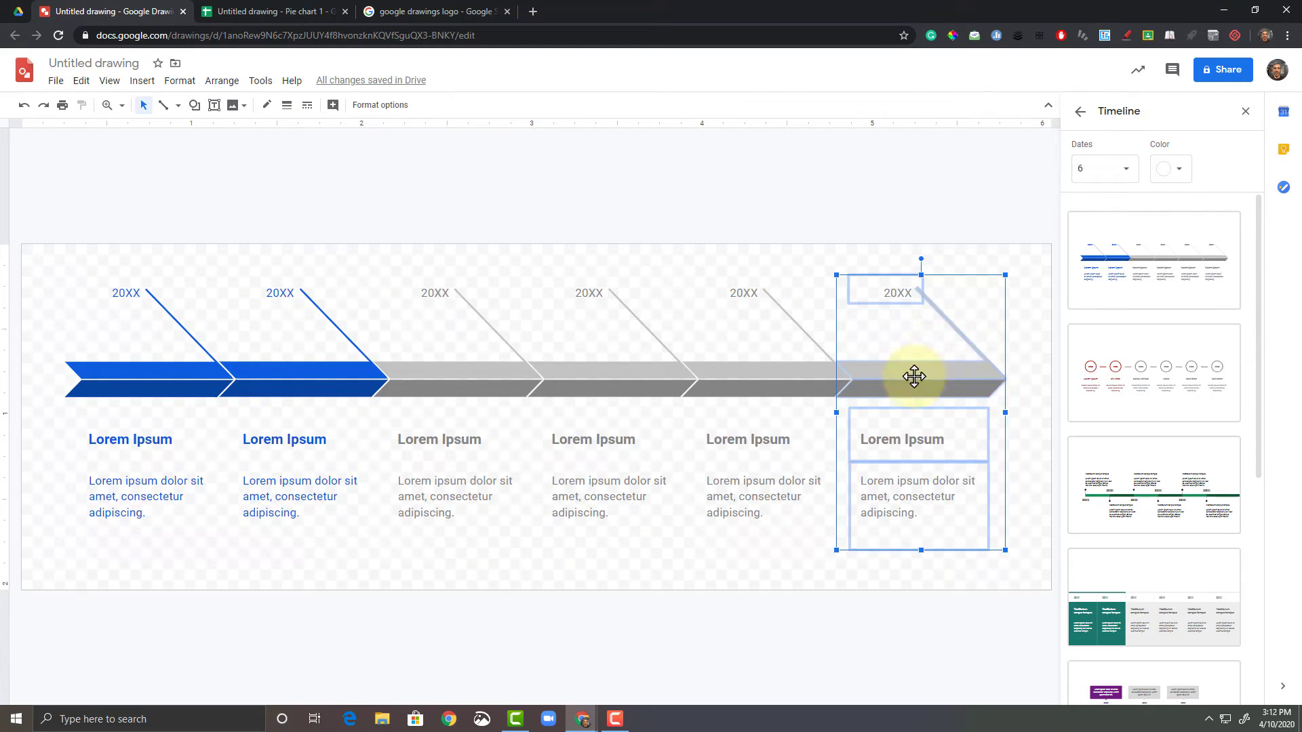
click(784, 577)
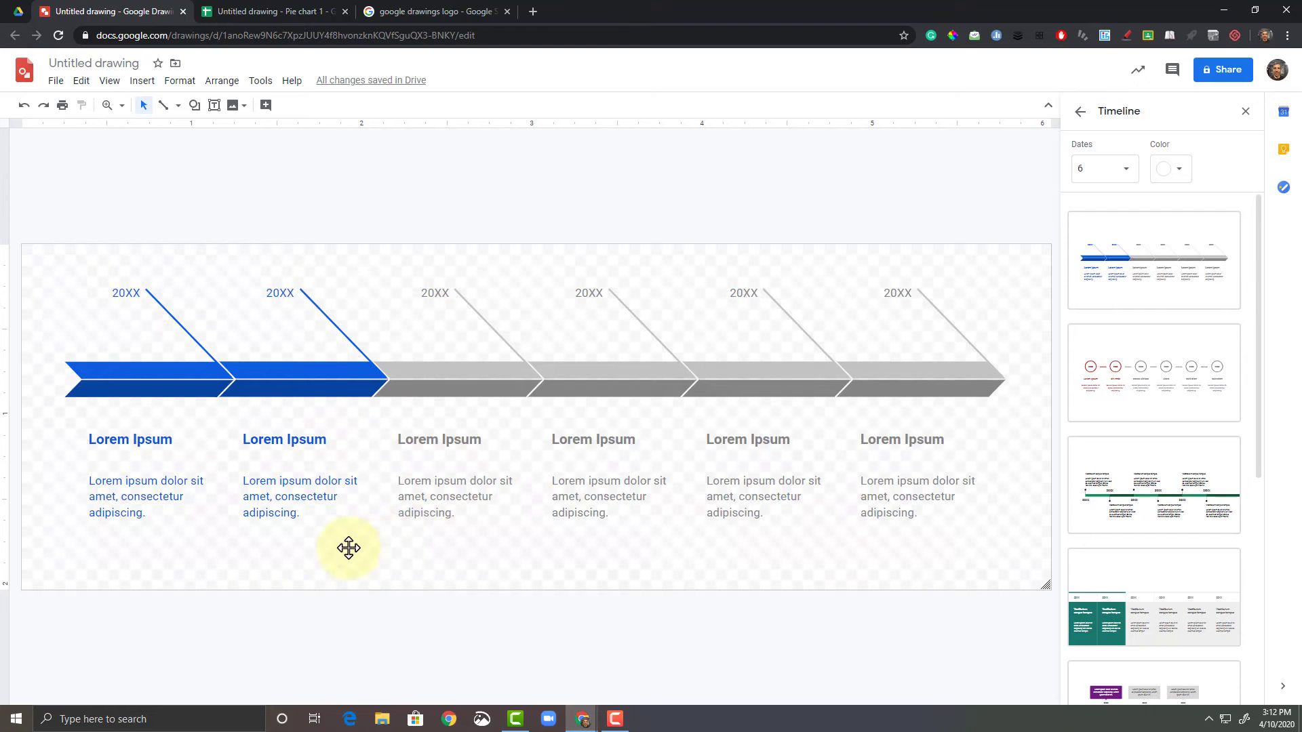
Try a solid orange background on the drawing canvas, and replace it with solid white.
right_click(114, 562)
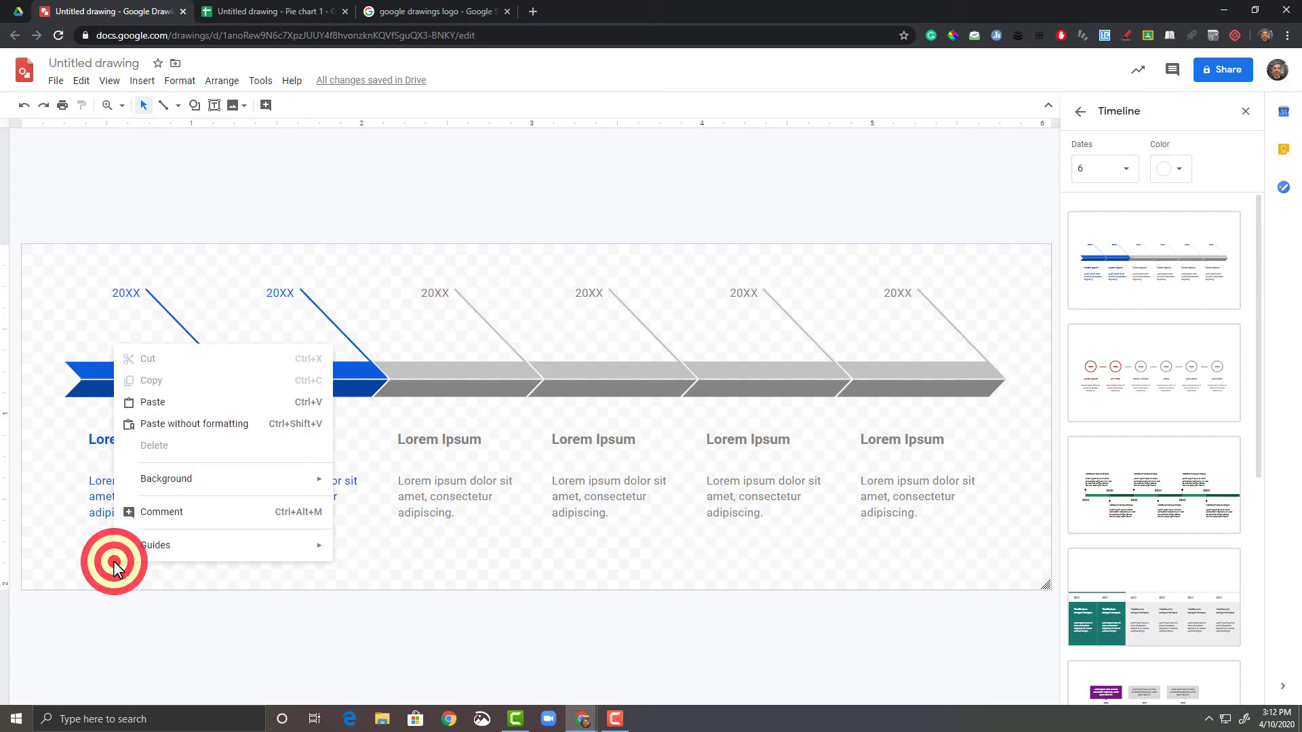
mouse_move(185, 482)
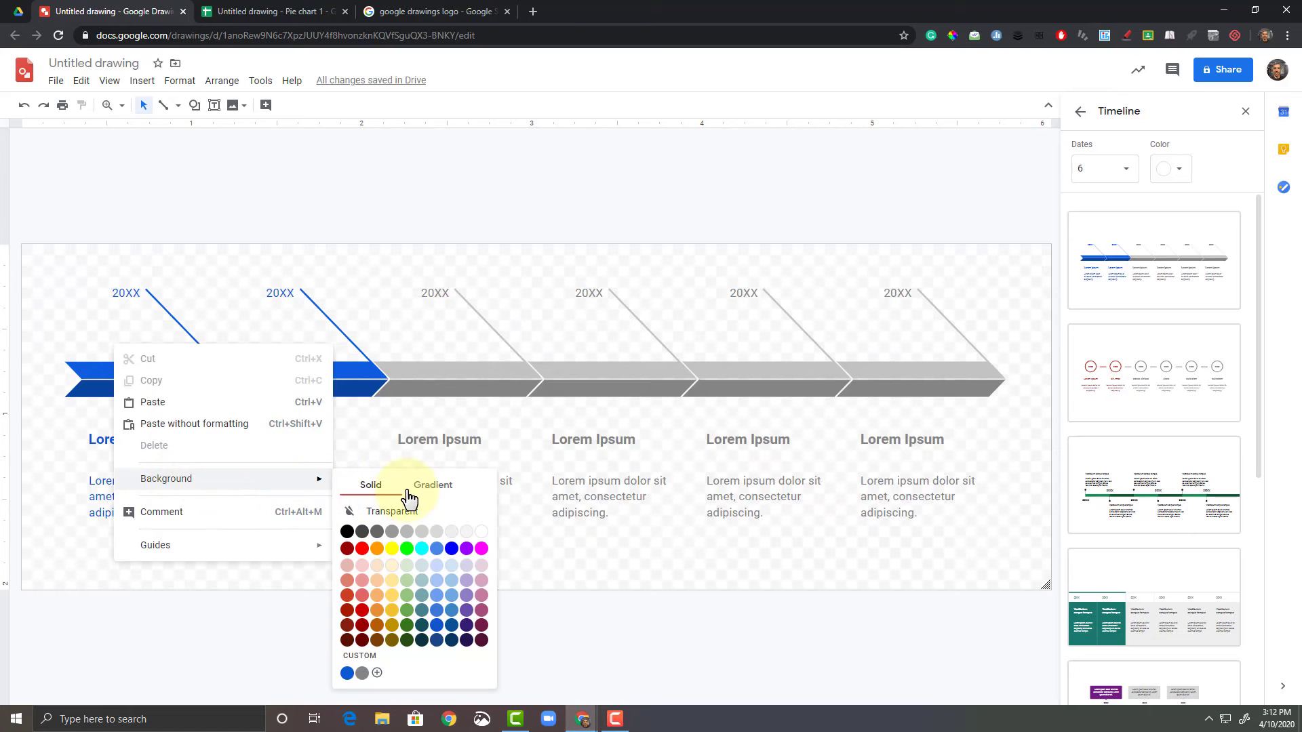
click(378, 549)
right_click(374, 547)
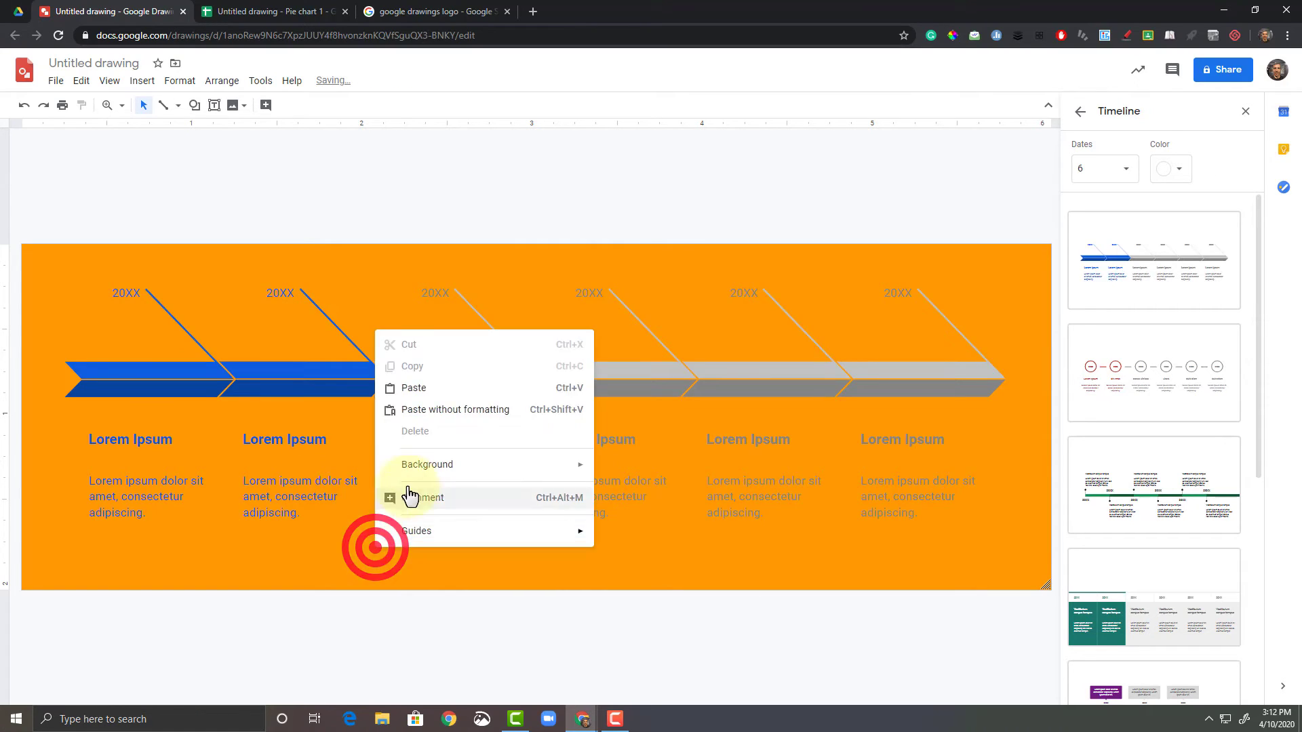
mouse_move(437, 474)
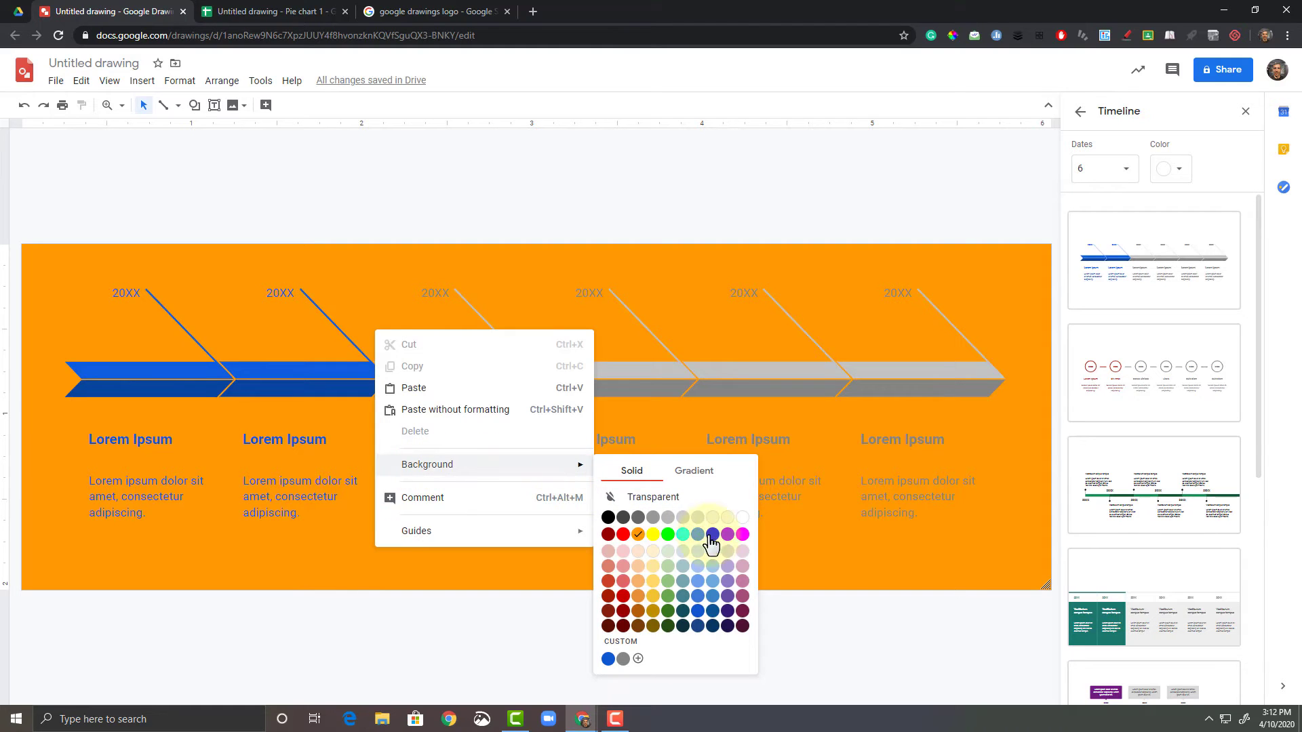
click(743, 518)
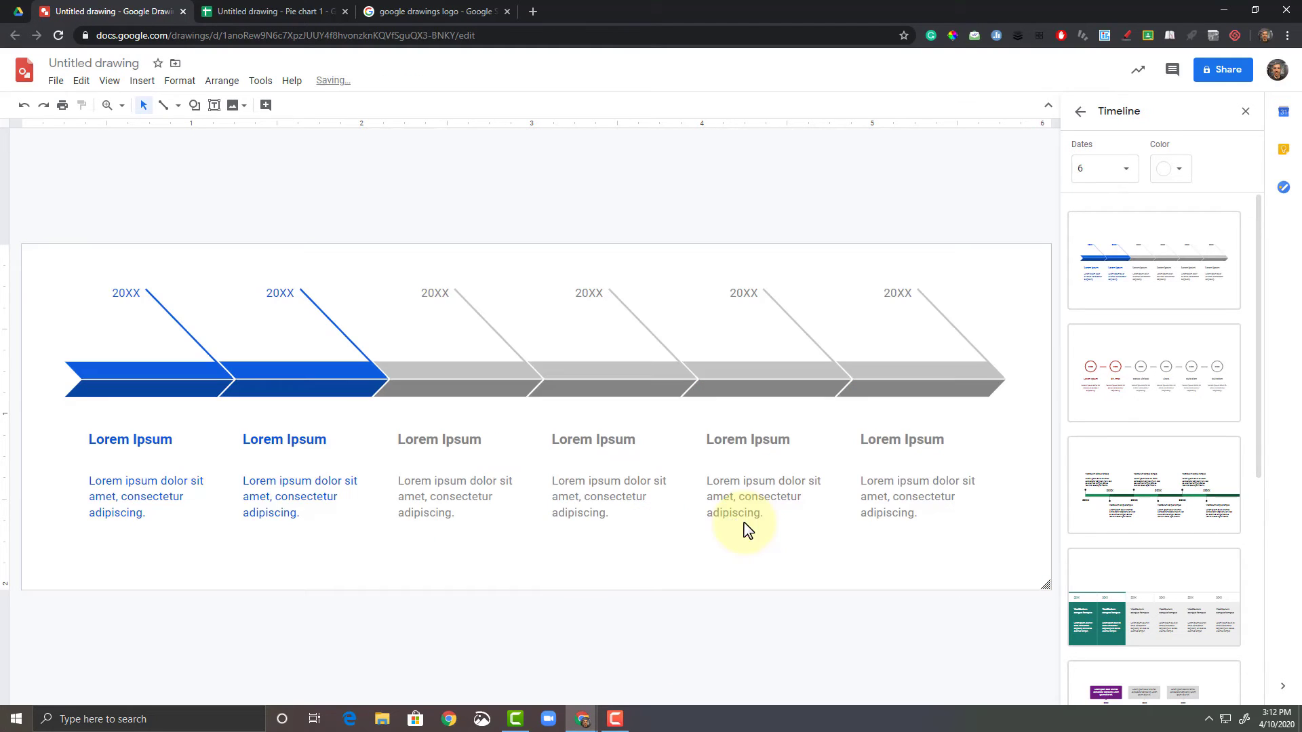
Apply a light gray radial gradient as the background of the timeline's canvas.
right_click(627, 556)
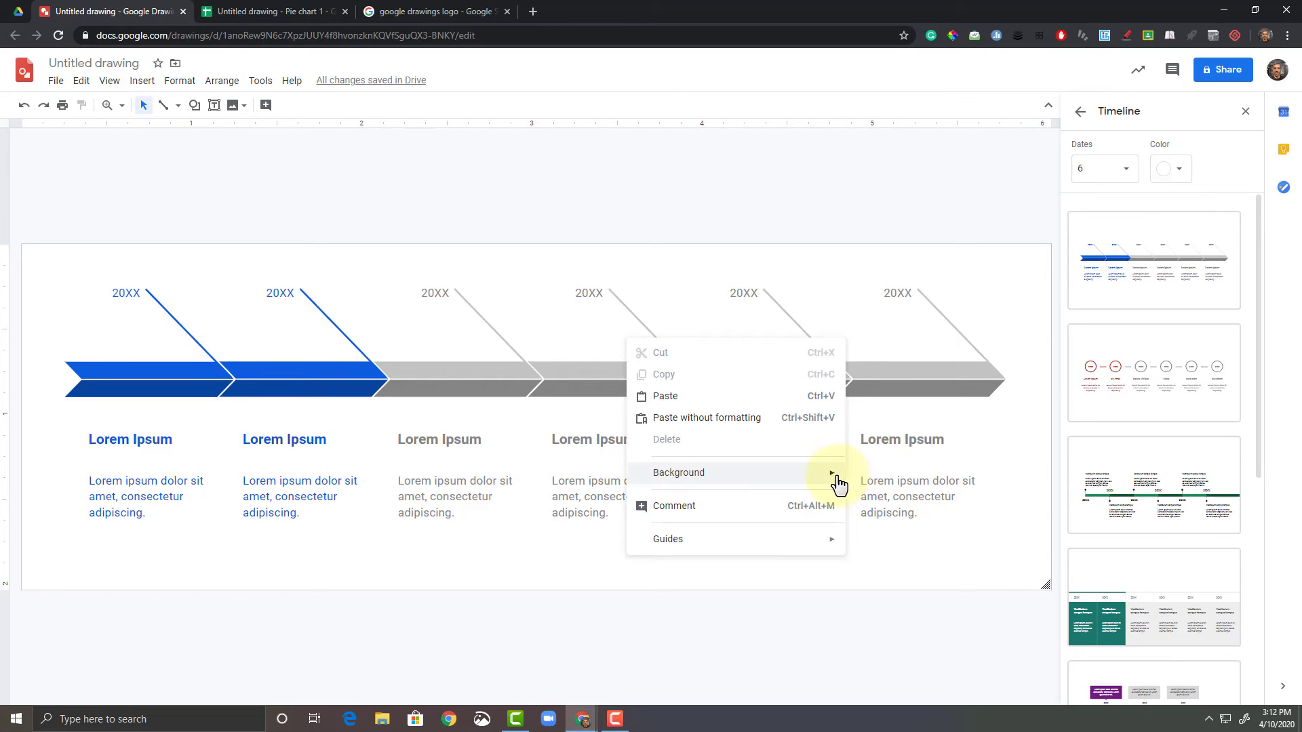
mouse_move(833, 484)
click(943, 481)
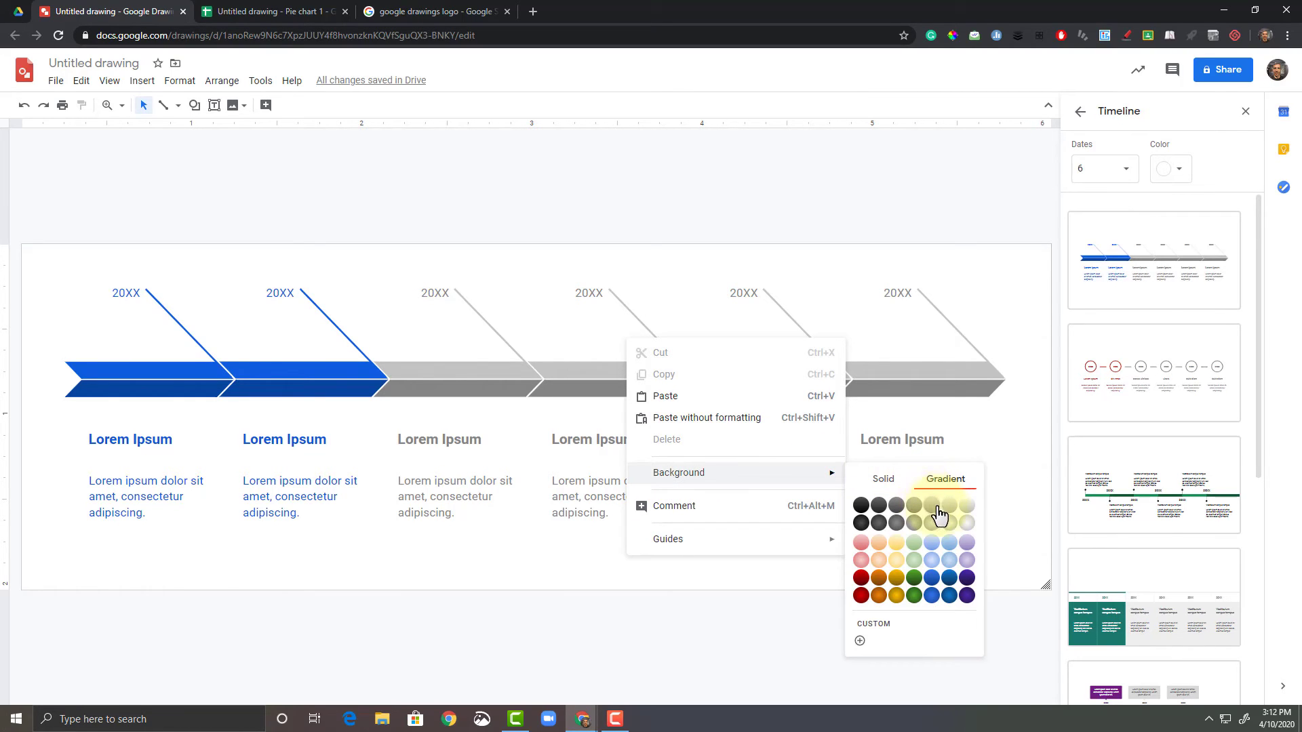
click(948, 525)
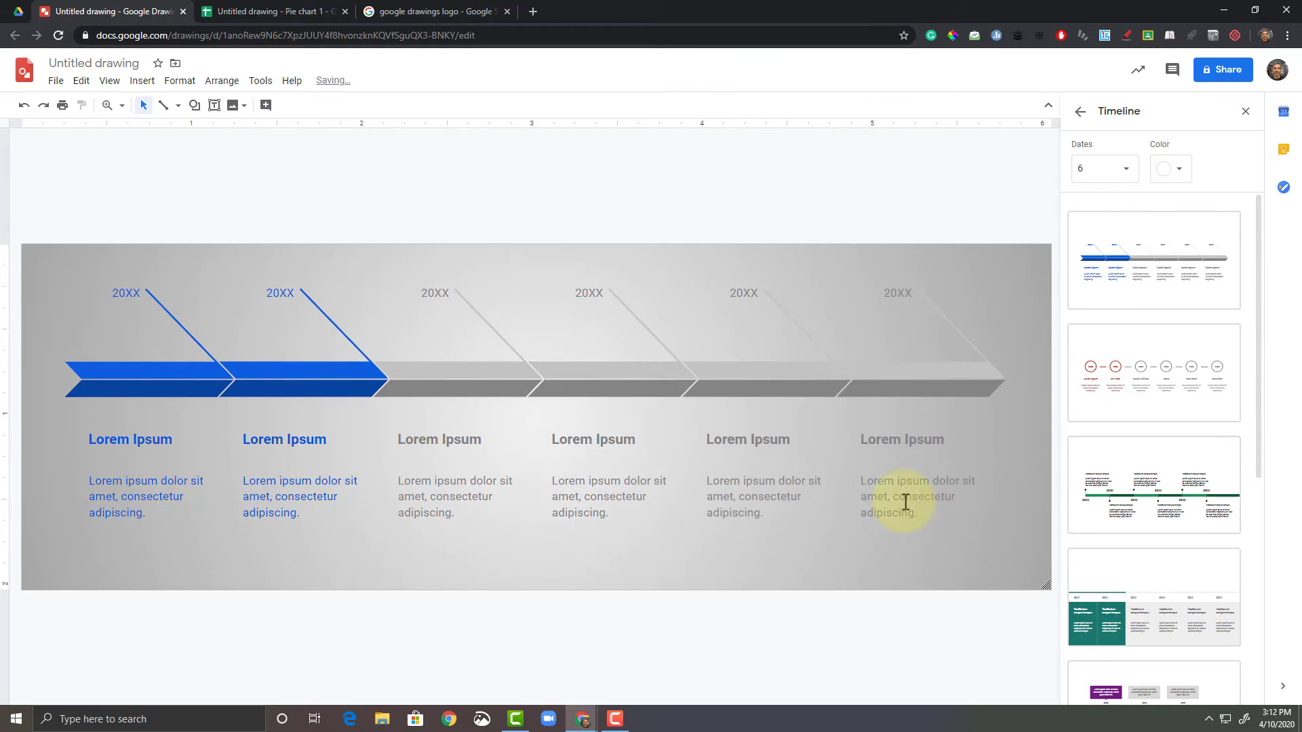